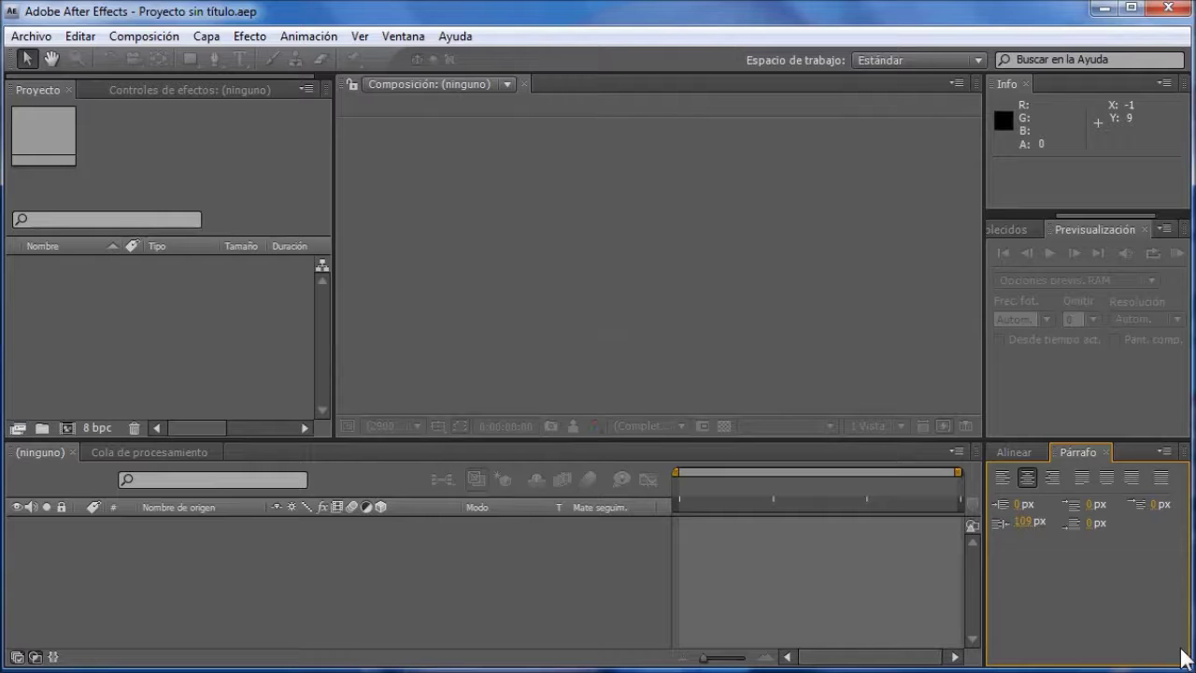
Create a new composition, Comp 1, at 854×480 and 6 seconds long.
left_click(141, 36)
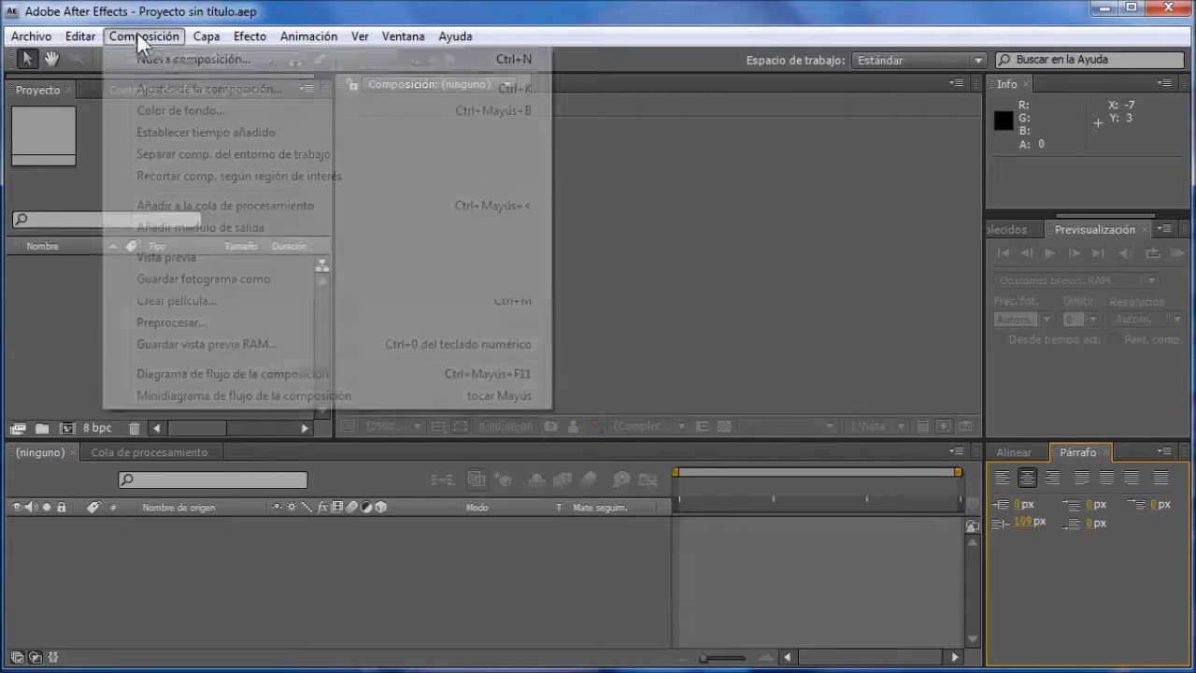
left_click(174, 61)
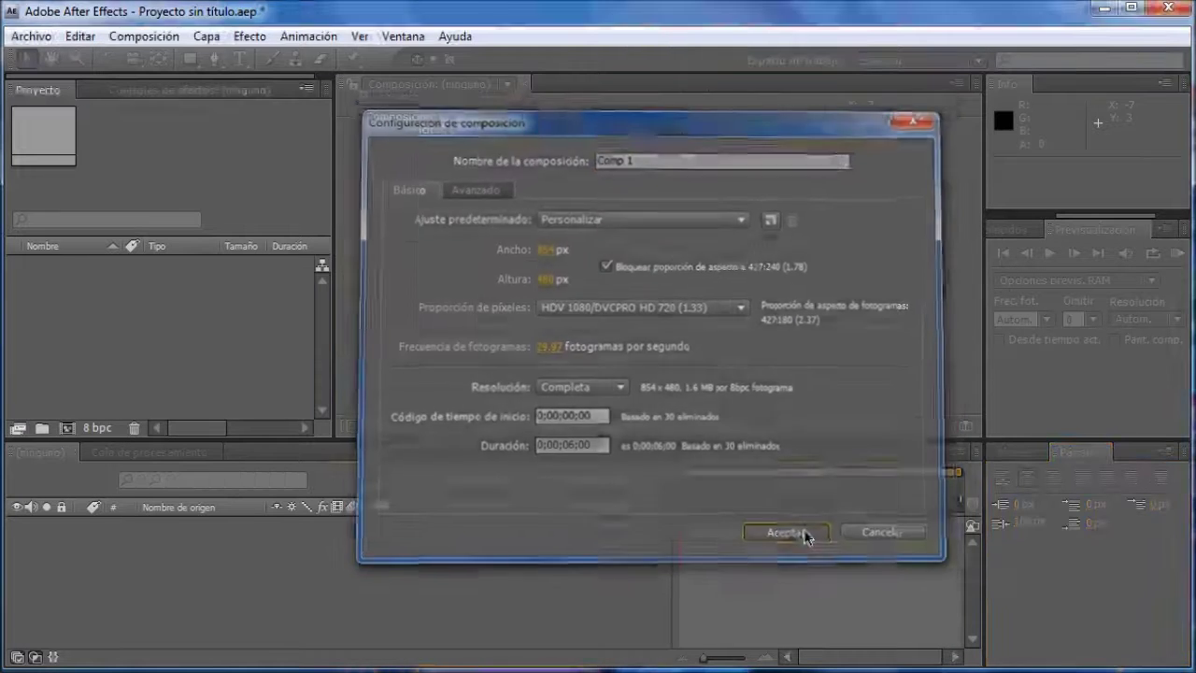
left_click(803, 533)
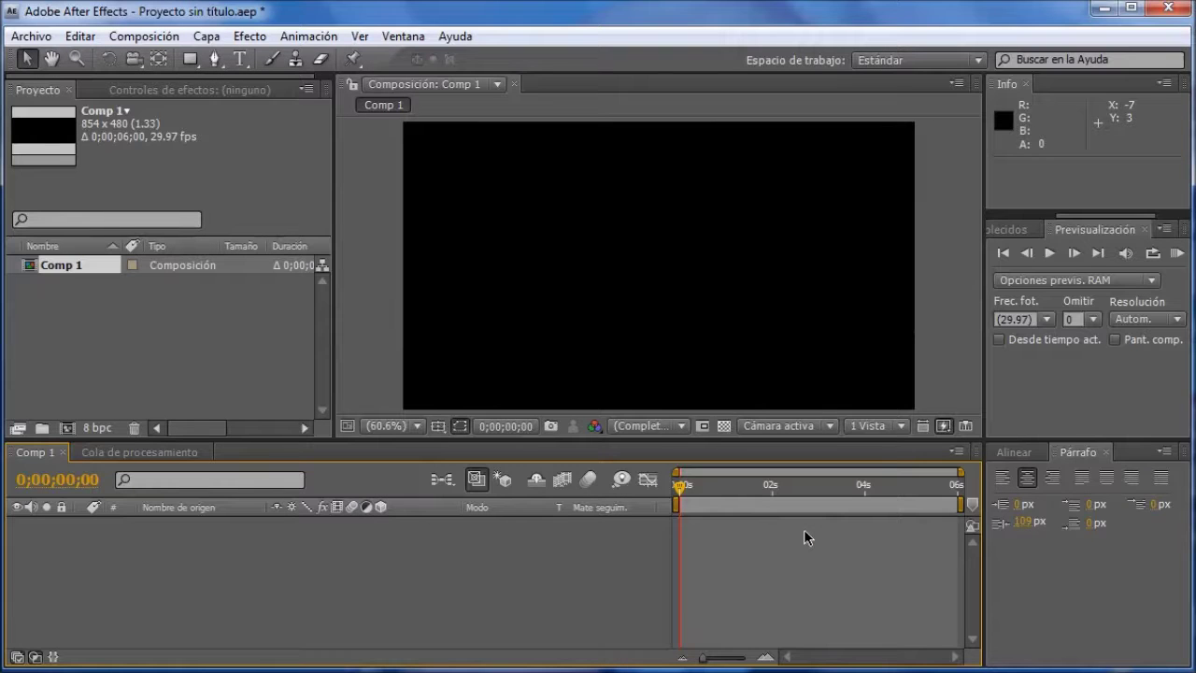
Add a text layer near the top of the frame reading 'APHOCRYPTA'.
left_click(240, 59)
left_click(647, 198)
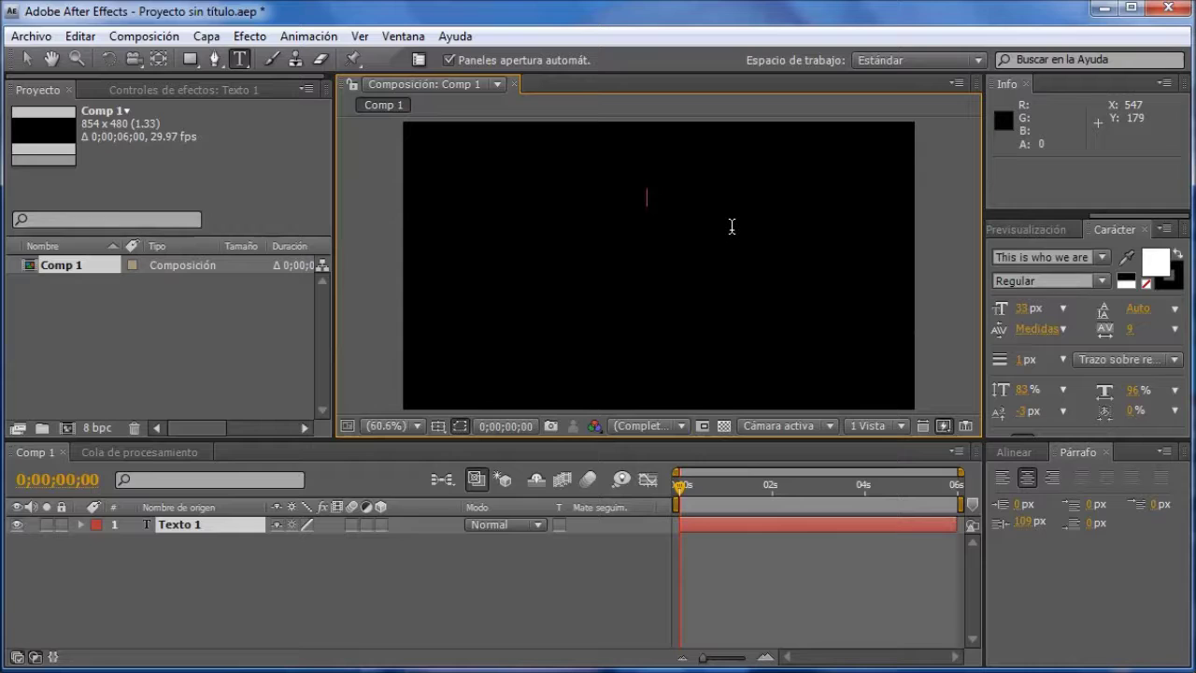
type("APHOC")
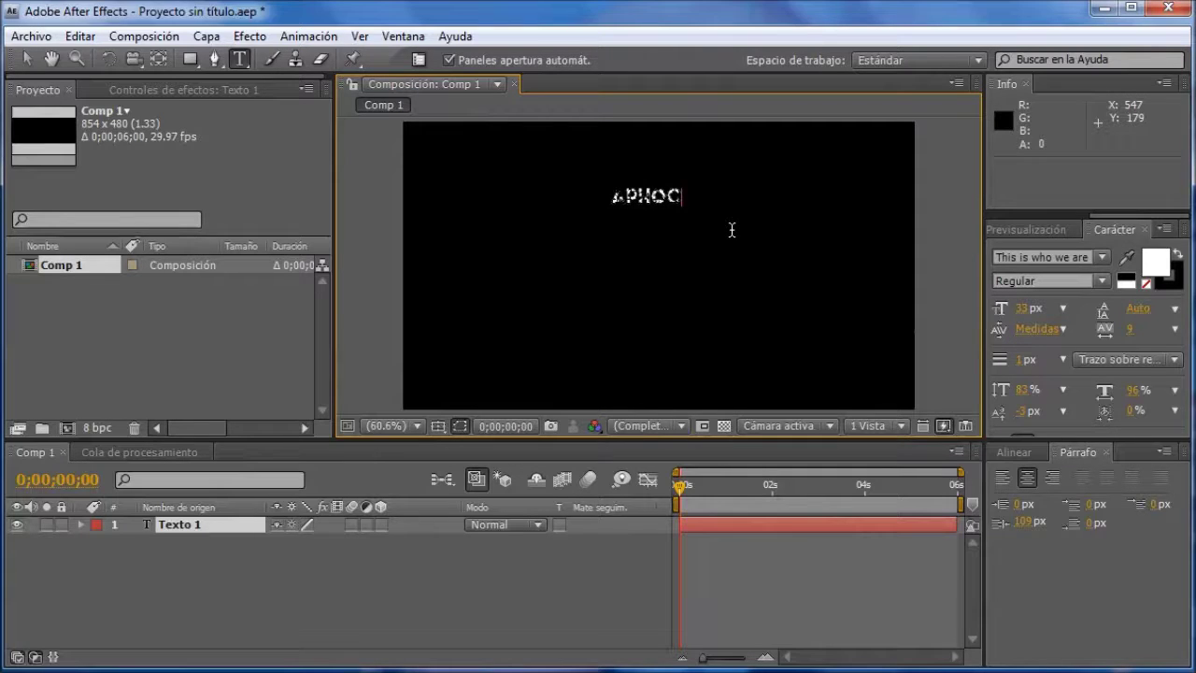
type("RYPTA")
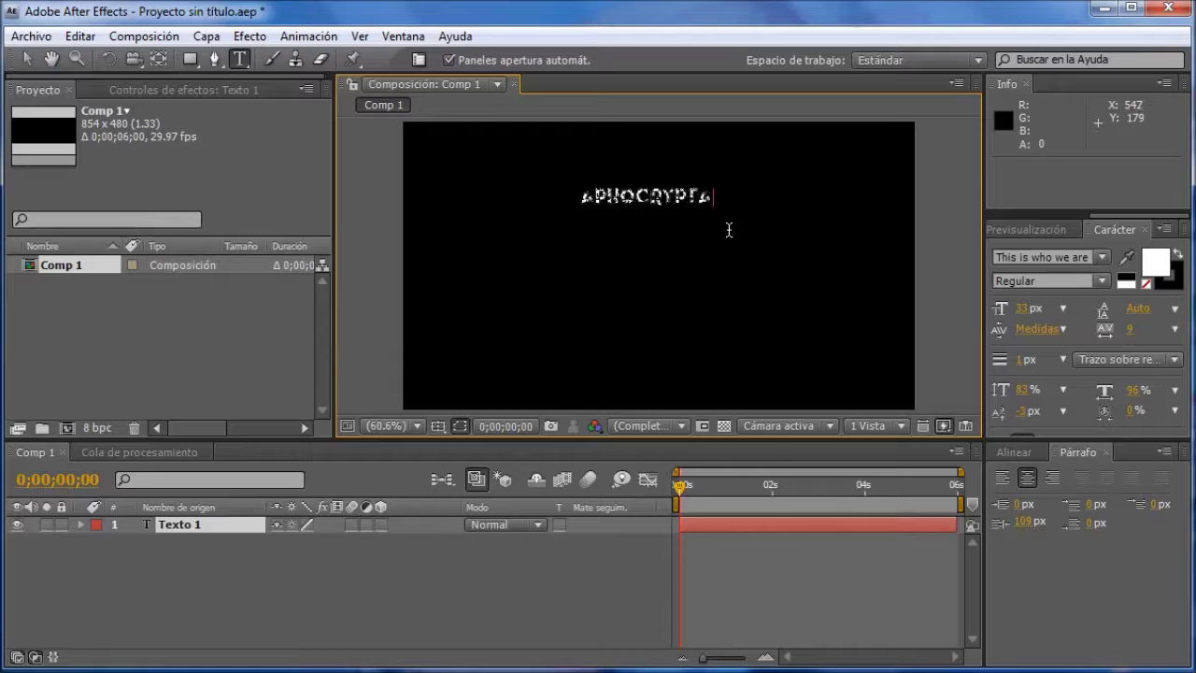
left_click(27, 59)
Add a second text layer below the title reading 'un mundo de historias'.
left_click(239, 59)
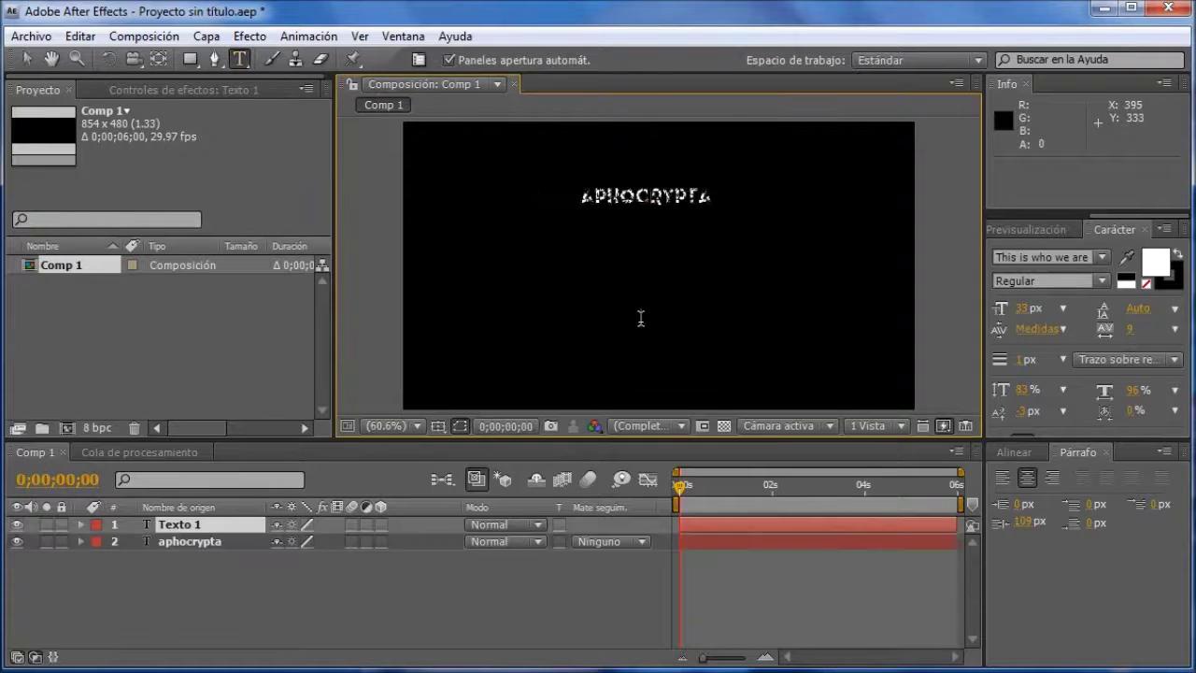
type("un m")
type("undo de ")
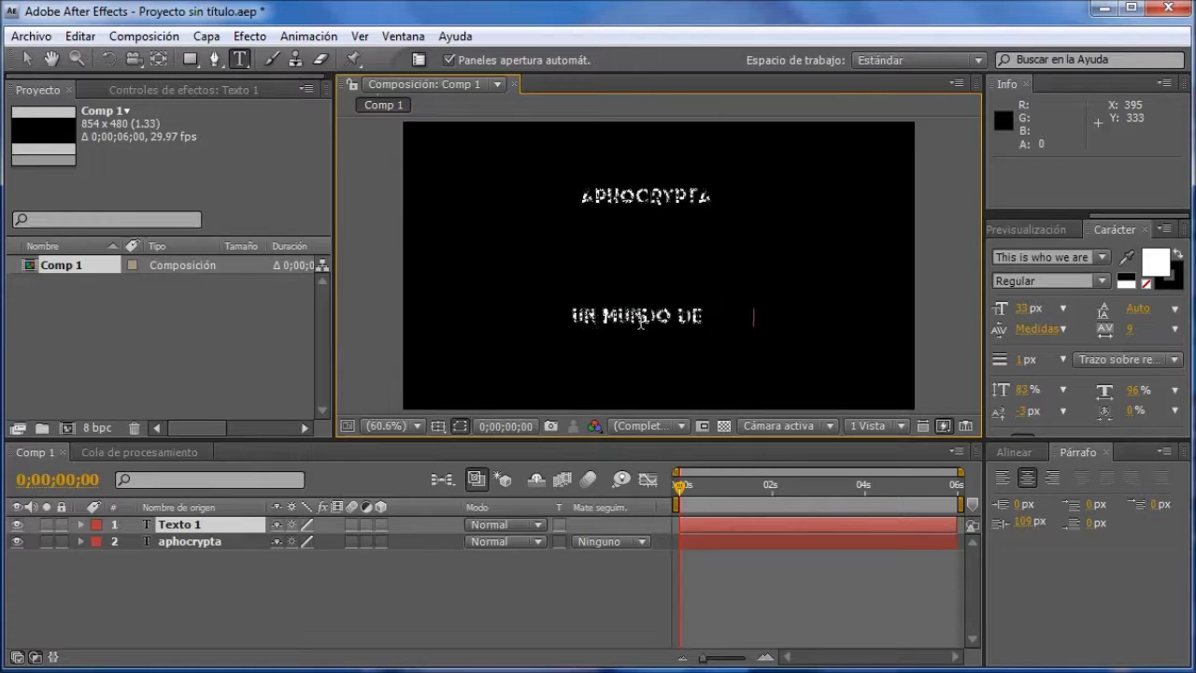
type("historias")
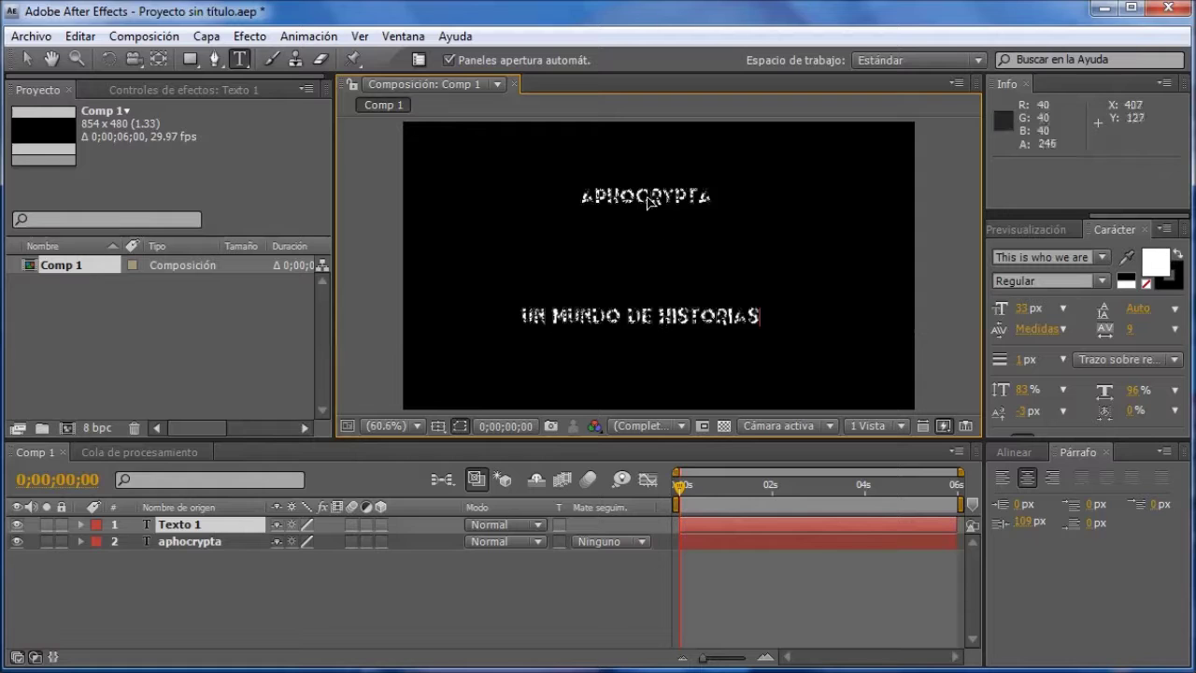
key("KP_Enter")
left_click(219, 542)
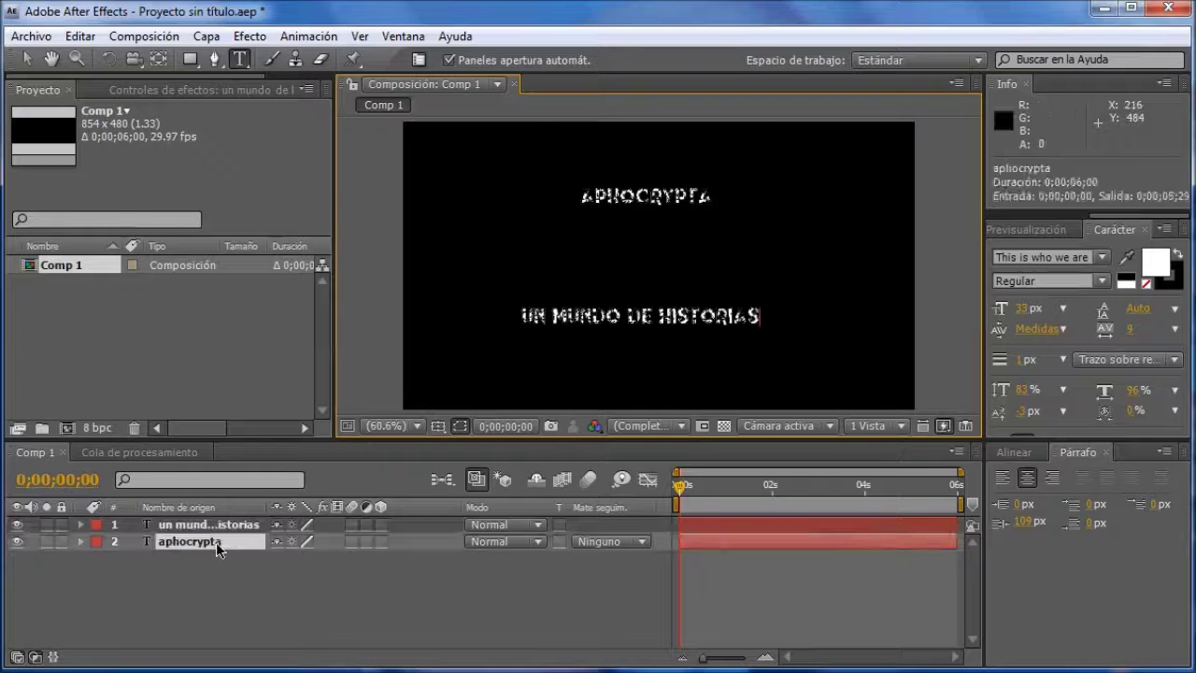
Move the aphocrypta layer above the subtitle and enlarge its font size to 95 px.
left_click_drag(212, 542, 212, 519)
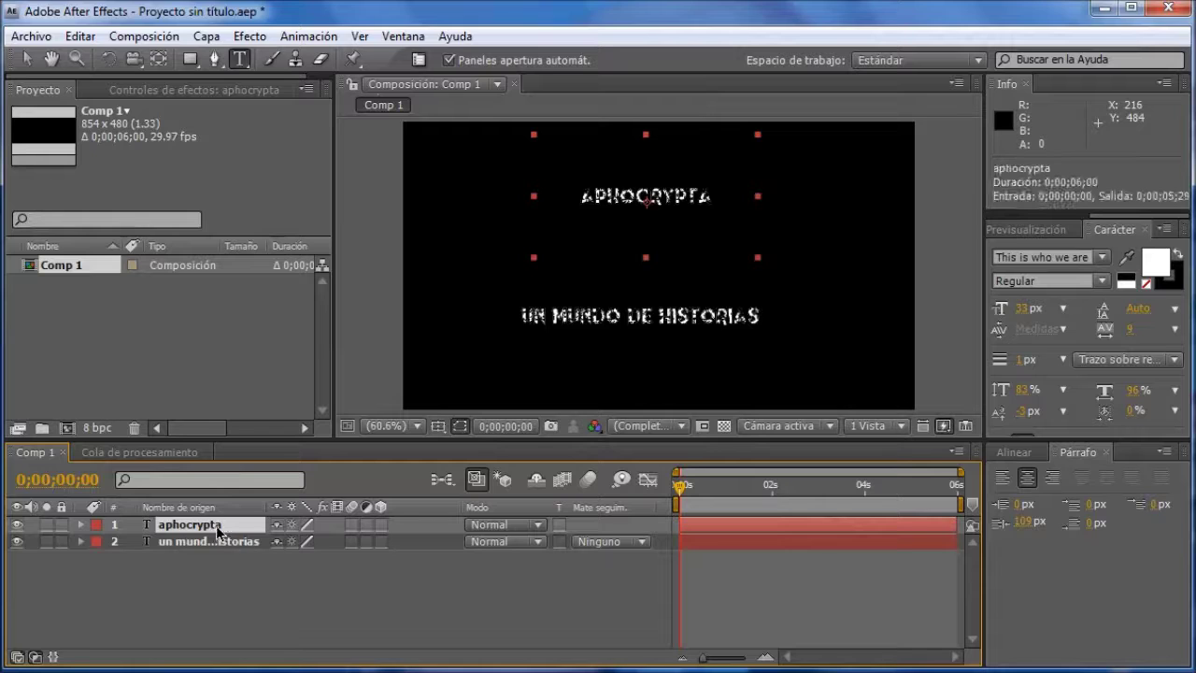
left_click(1020, 311)
mouse_move(1021, 310)
left_mouse_down()
mouse_move(1076, 322)
mouse_move(1037, 337)
left_mouse_up()
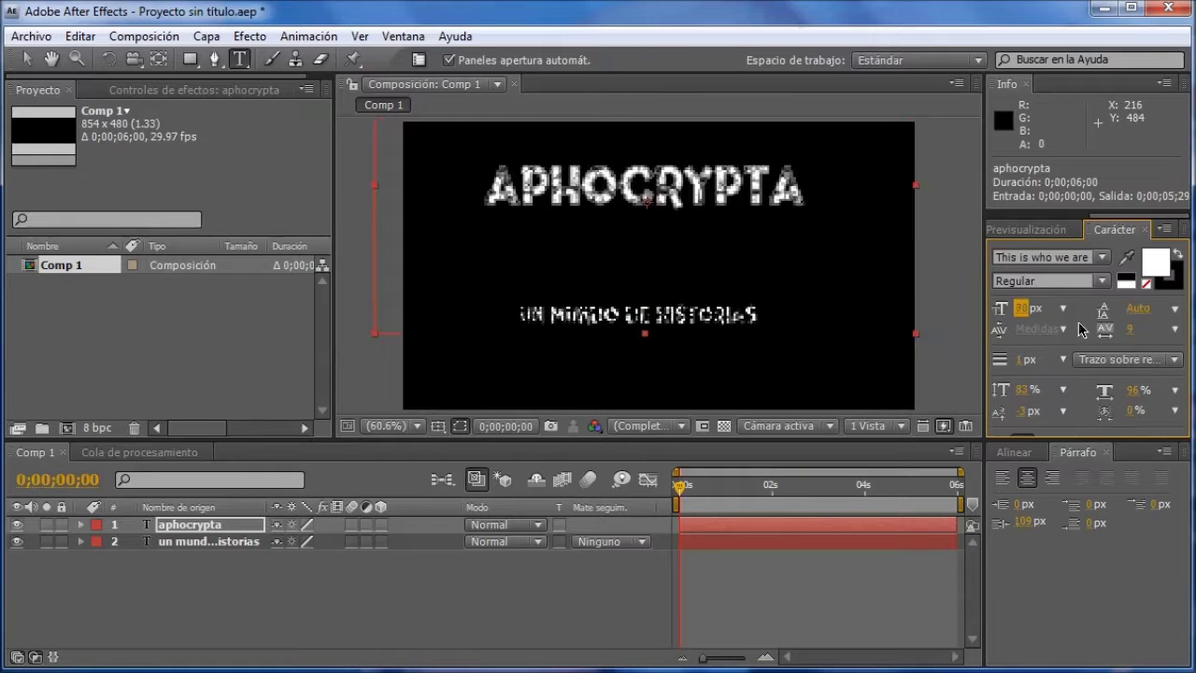
left_click_drag(1022, 312, 1048, 311)
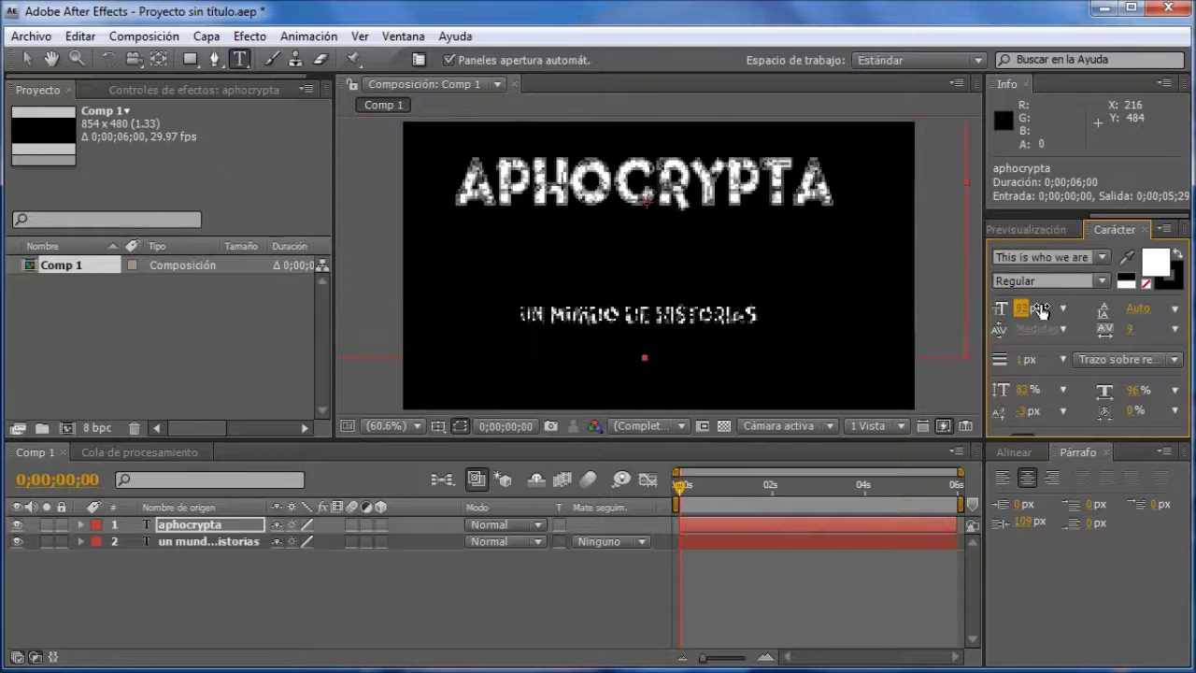
Centre the title in the frame and place the subtitle just beneath it.
key("v")
left_click_drag(644, 208, 669, 271)
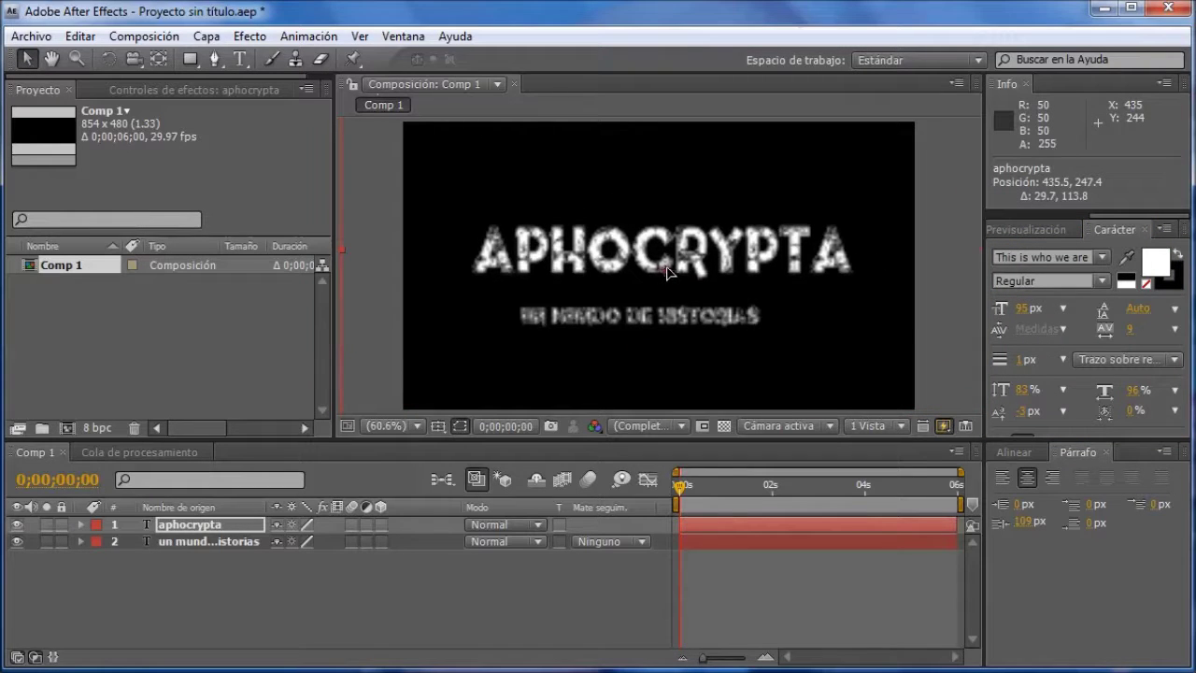
left_click_drag(669, 271, 666, 264)
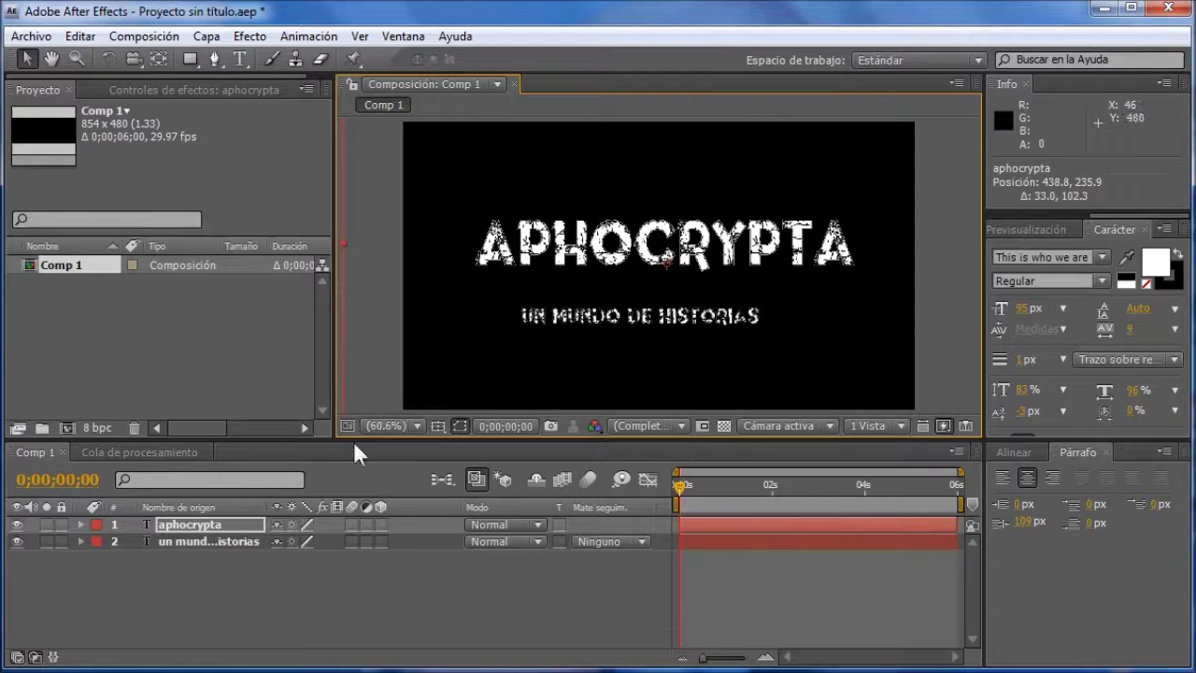
left_click(241, 545)
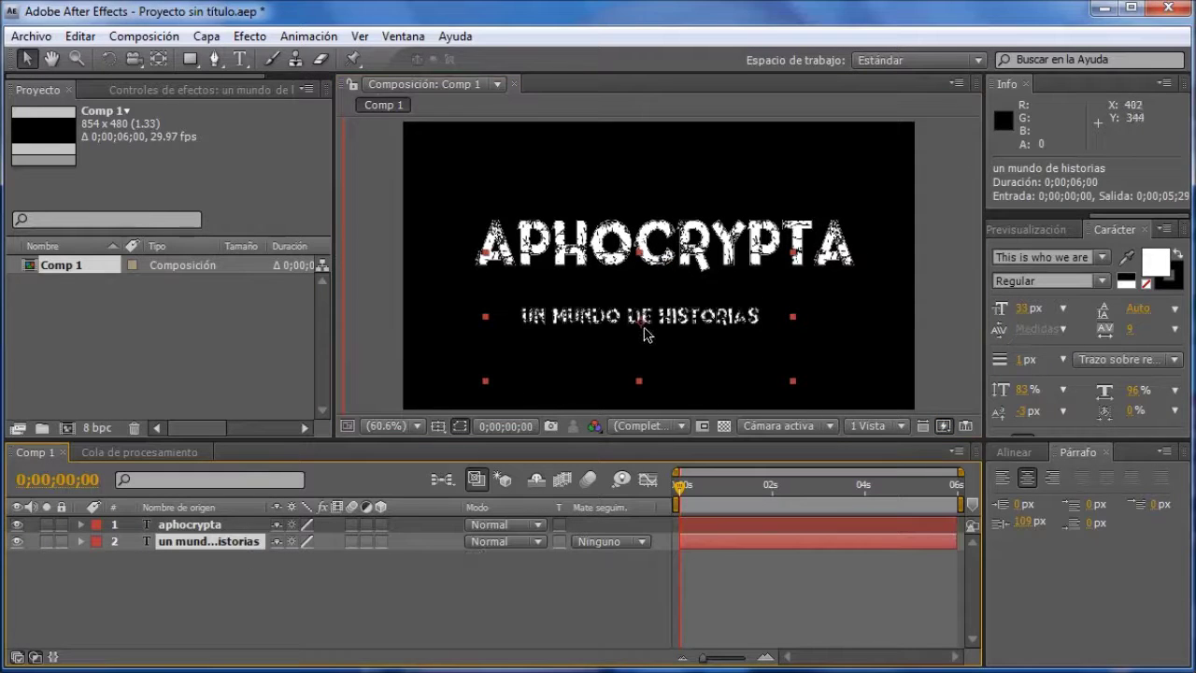
left_click_drag(642, 328, 669, 318)
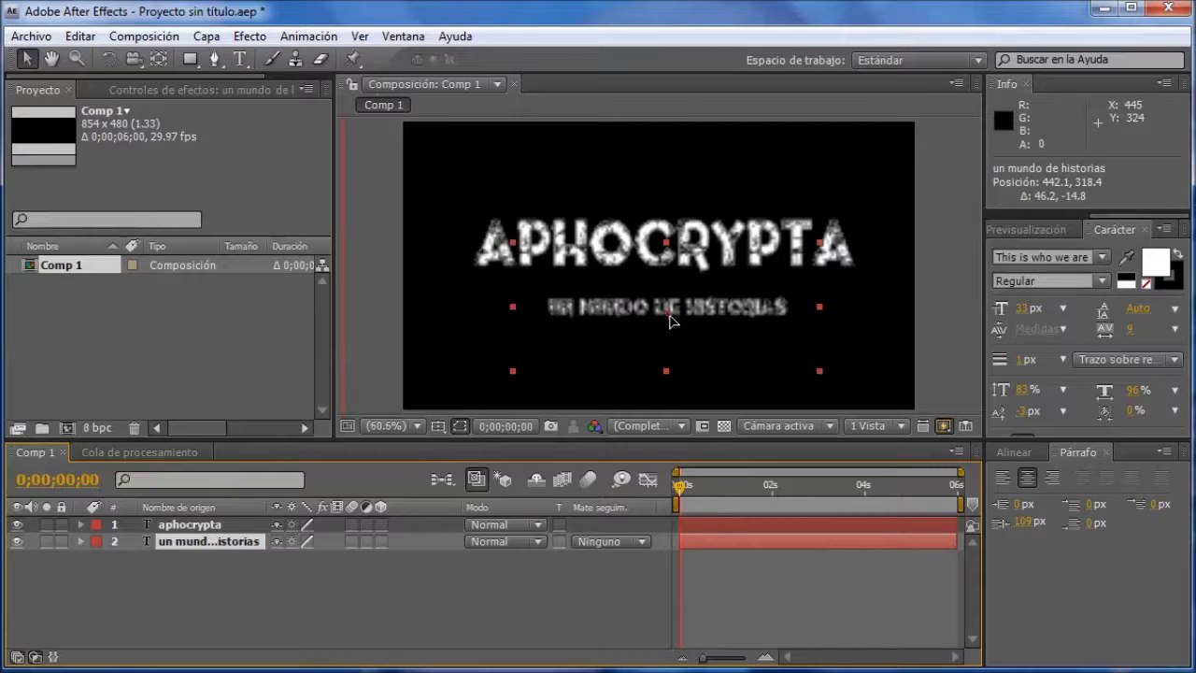
left_click_drag(669, 321, 668, 313)
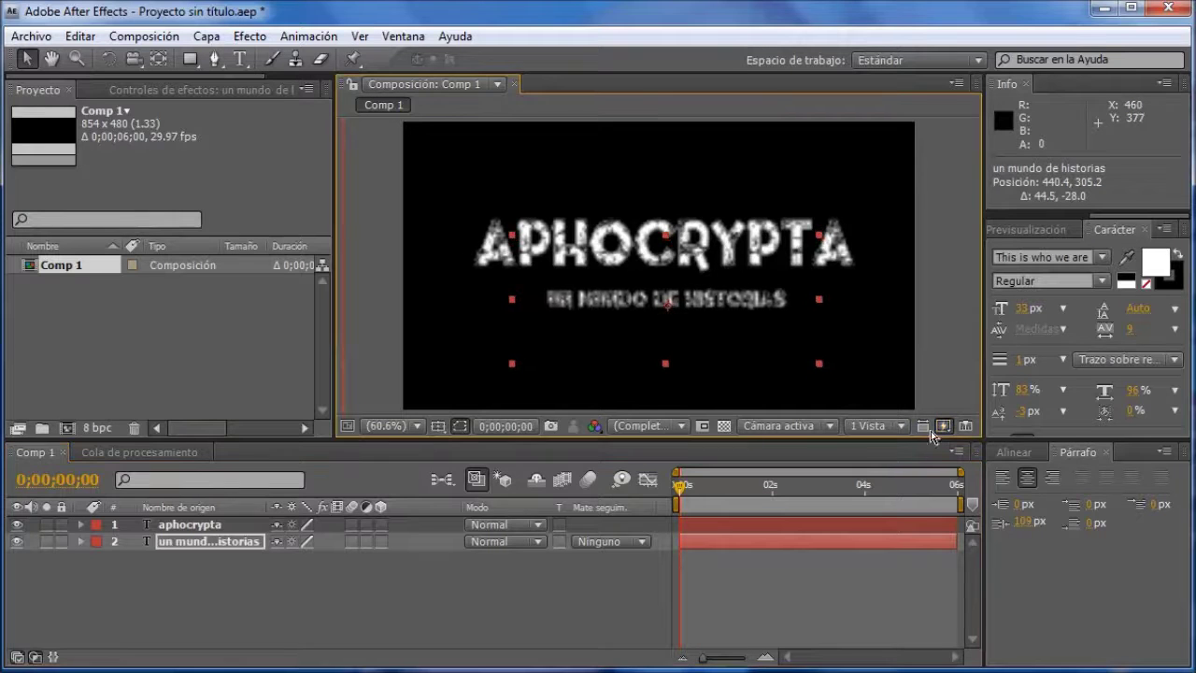
key("ctrl+Up")
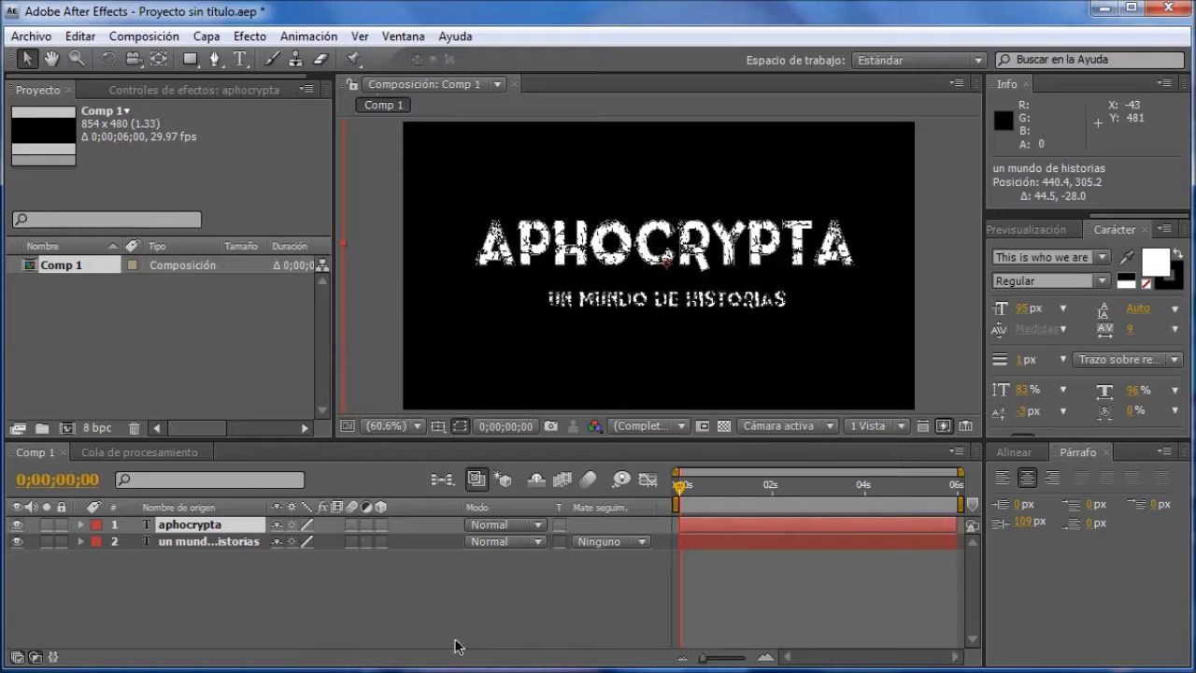
Add a white solid layer and move it beneath both text layers.
left_click(407, 609)
right_click(355, 591)
mouse_move(464, 507)
left_click(784, 549)
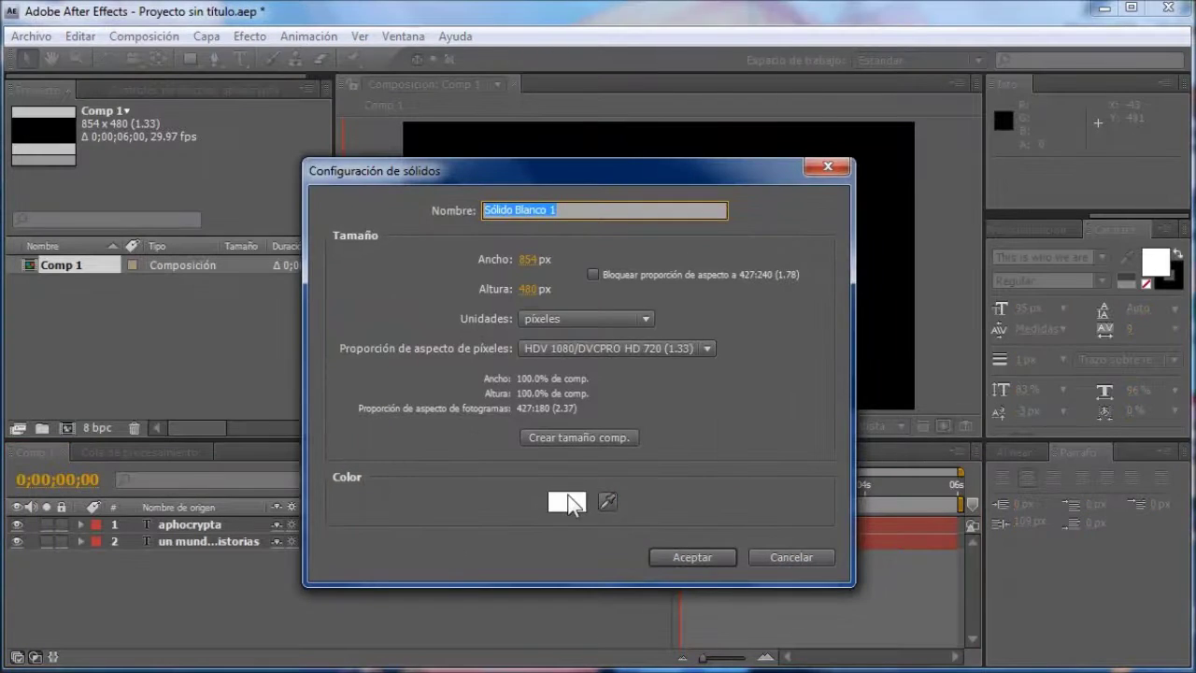
left_click(699, 555)
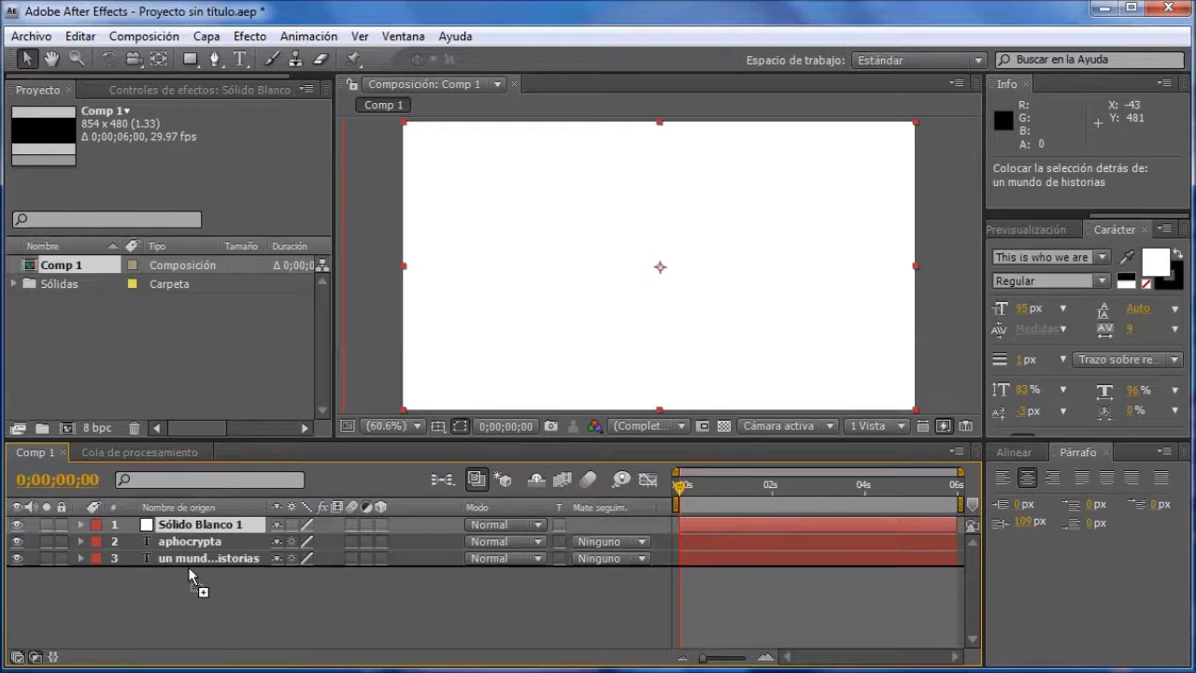
left_click_drag(189, 568, 187, 573)
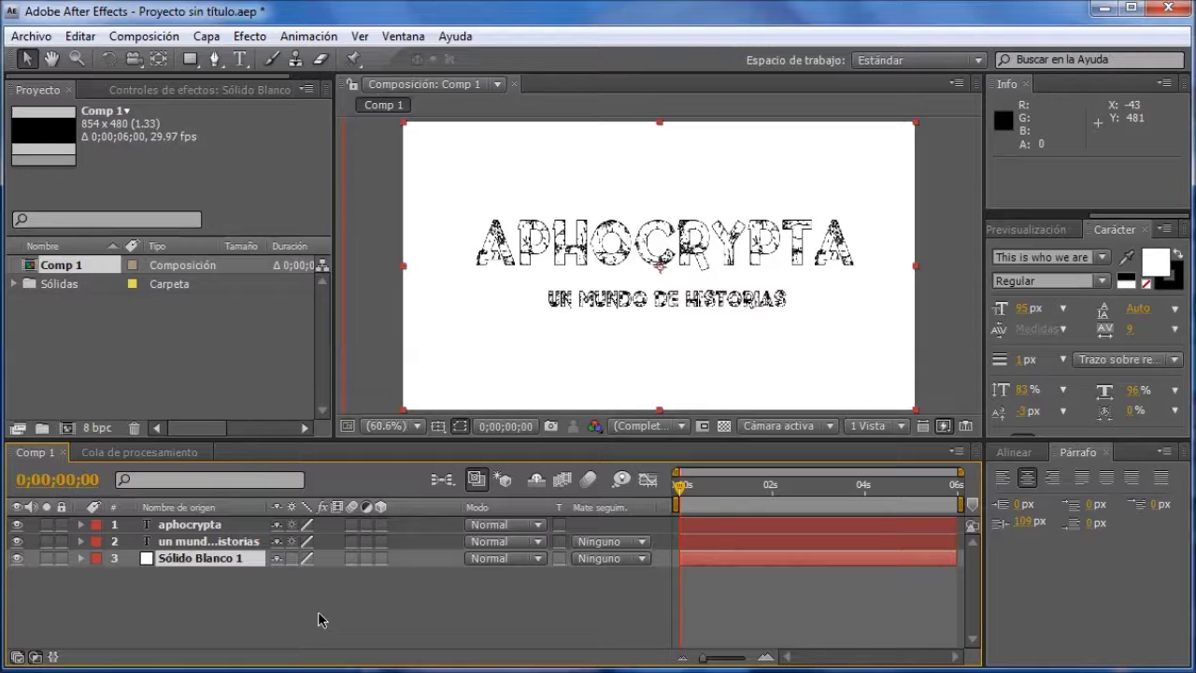
Give the solid a gradient overlay running from black to dark red.
right_click(225, 561)
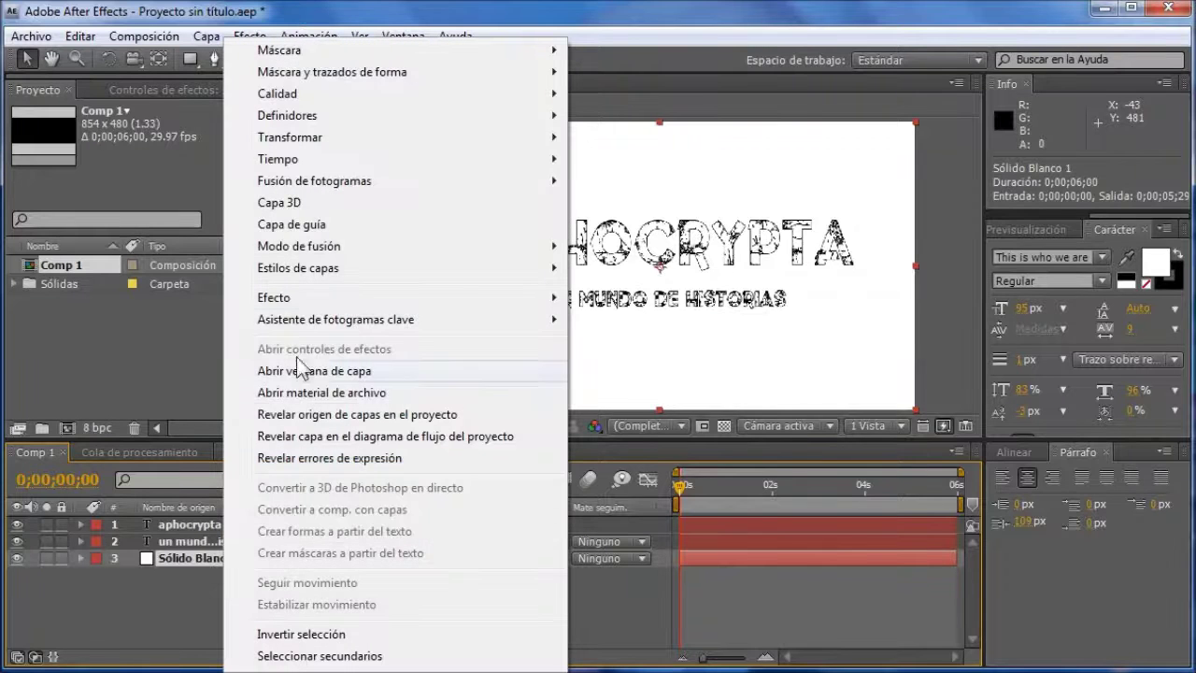
mouse_move(305, 271)
left_click(679, 494)
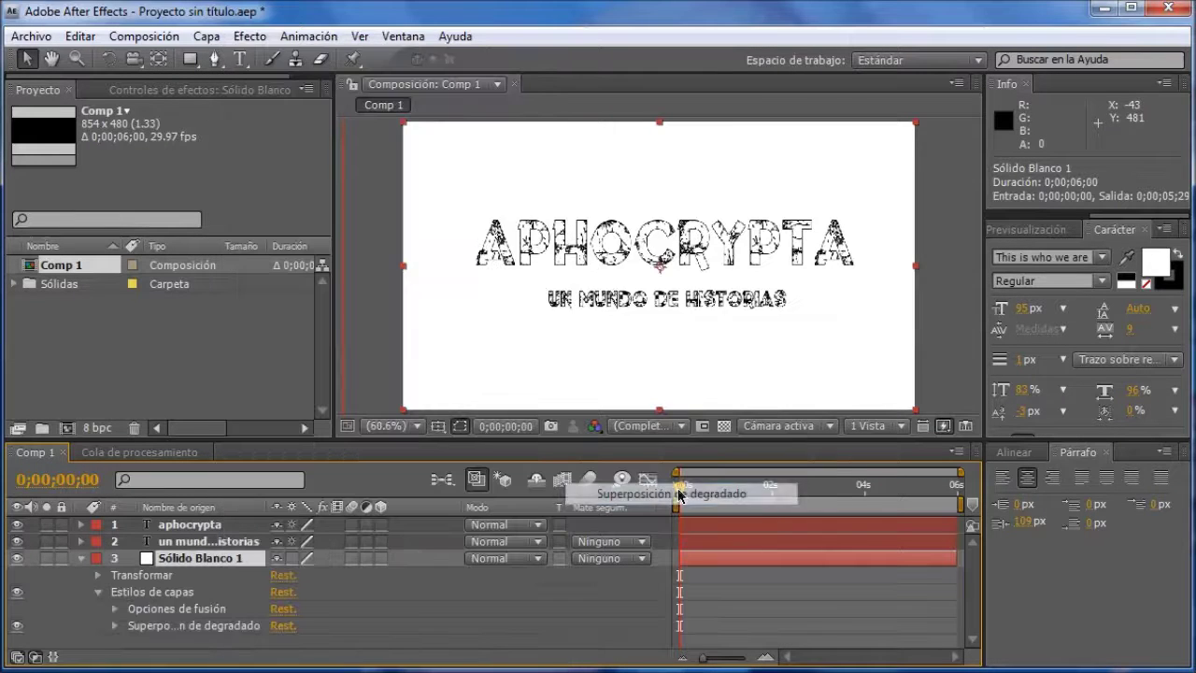
left_click(114, 625)
scroll(299, 617, "down", 3)
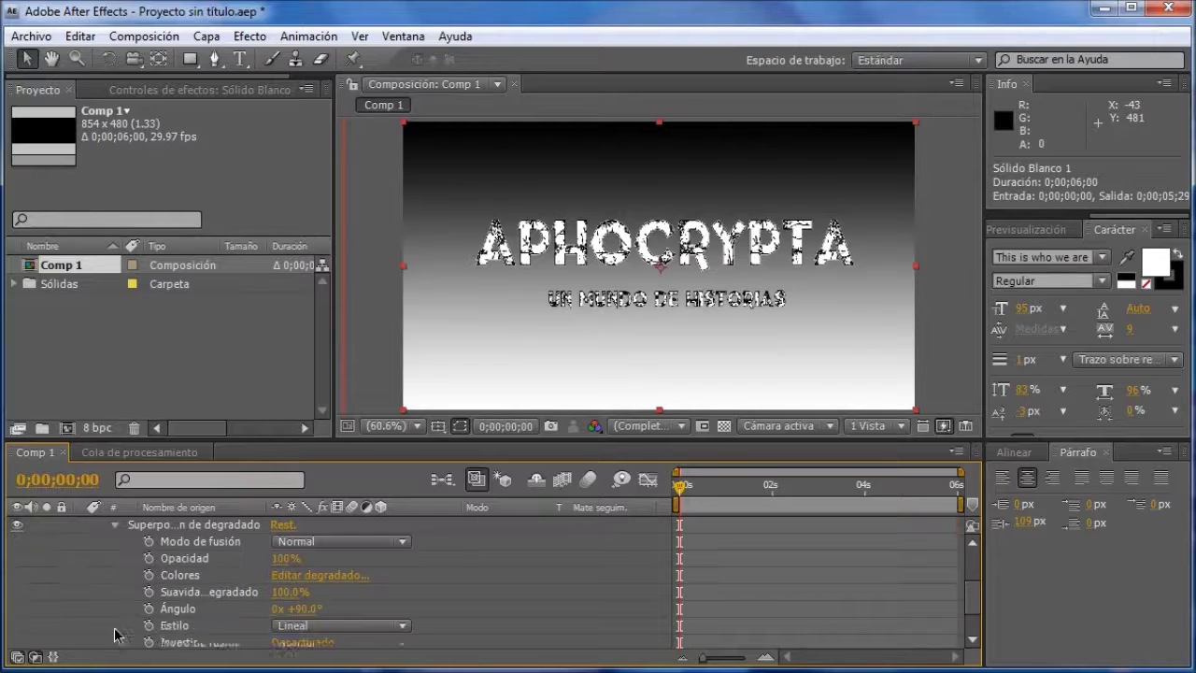
left_click(320, 577)
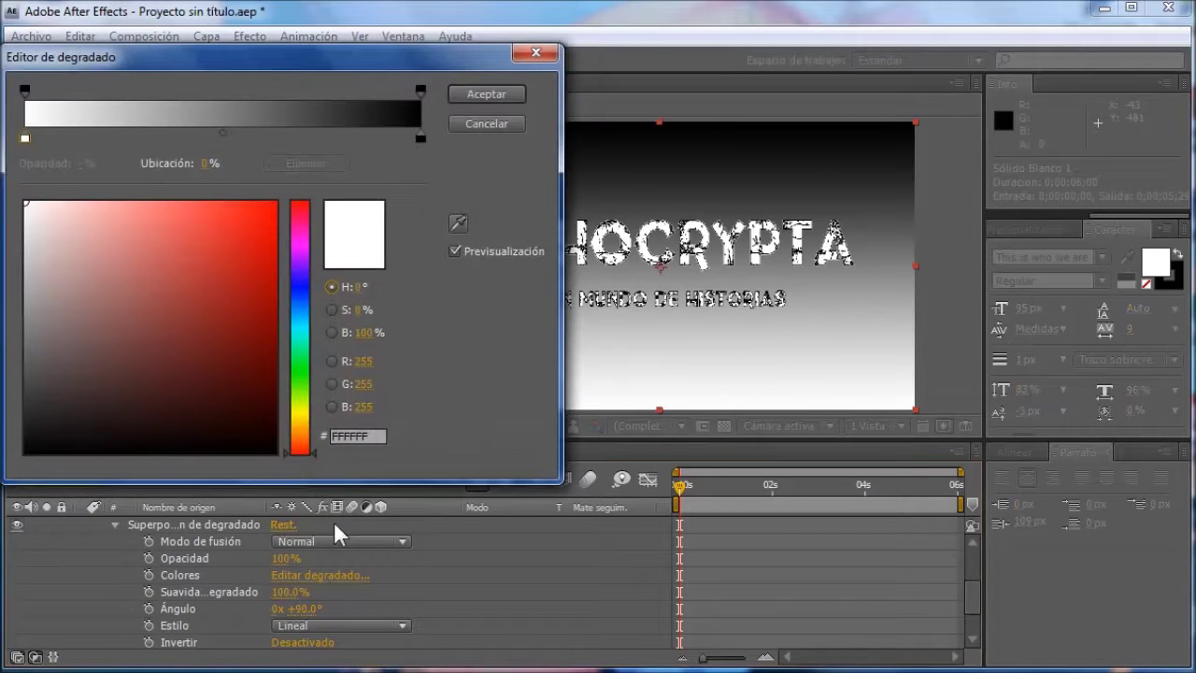
left_click(306, 445)
left_click(234, 349)
left_click(239, 393)
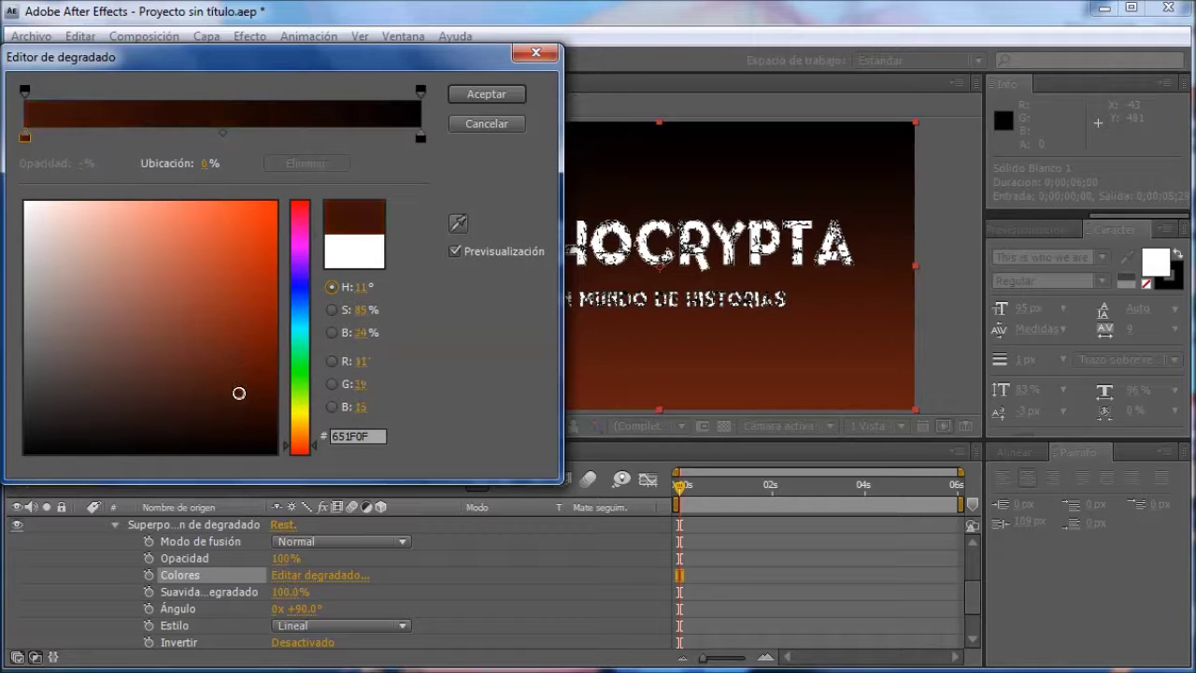
left_click(481, 93)
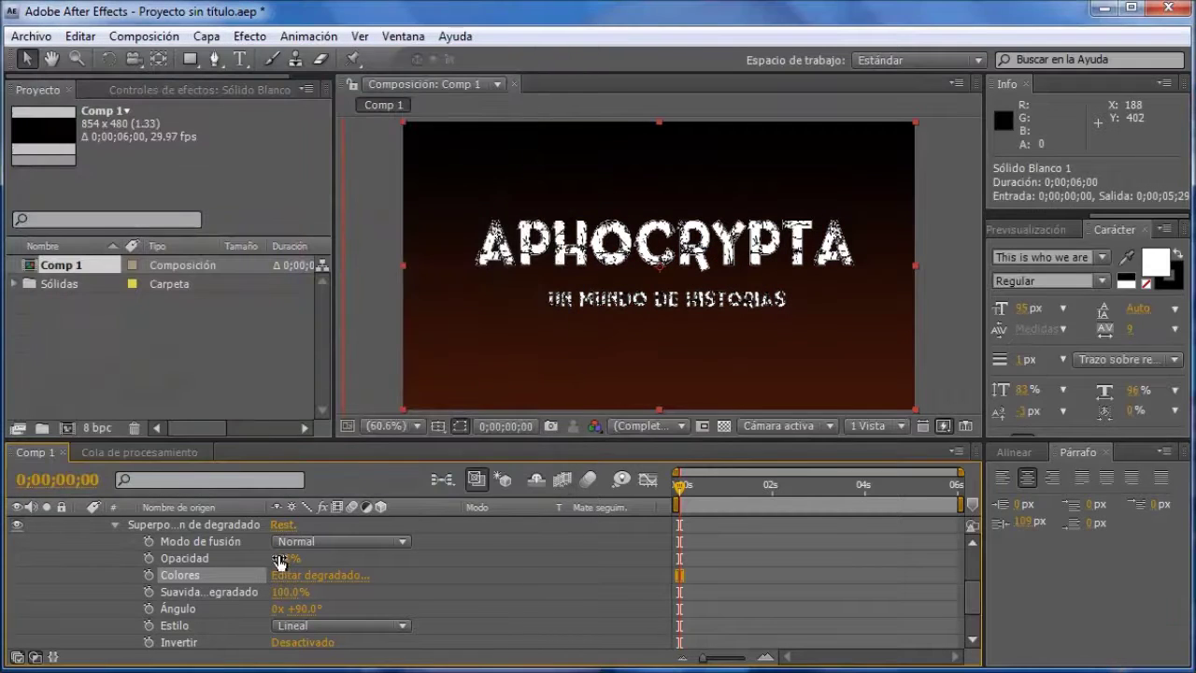
Adjust the gradient overlay's direction, leaving its angle at +90°.
scroll(387, 609, "down", 3)
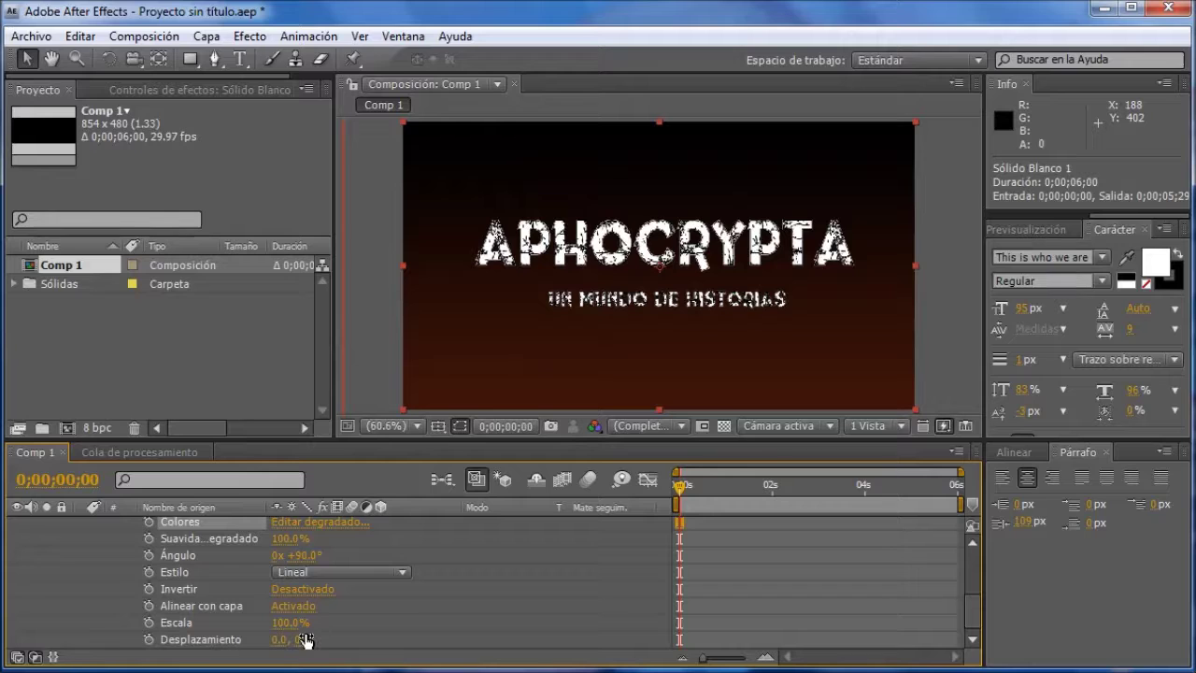
left_click(302, 590)
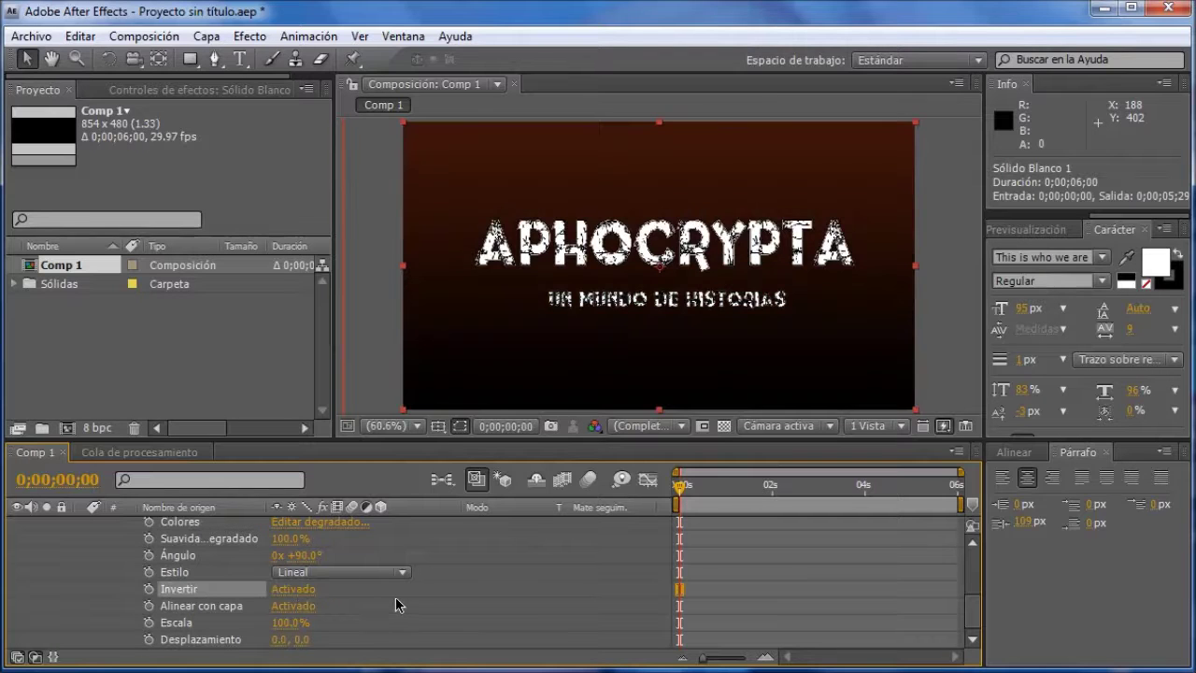
scroll(395, 600, "up", 3)
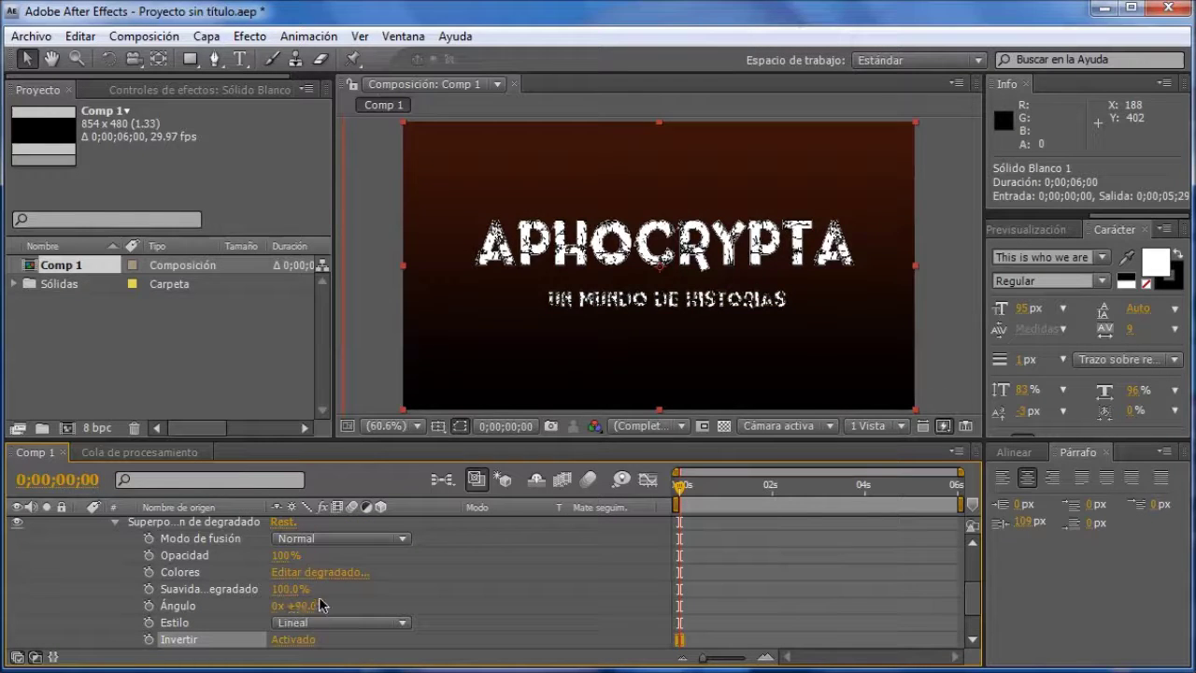
mouse_move(285, 589)
left_mouse_down()
mouse_move(211, 595)
mouse_move(567, 617)
left_mouse_up()
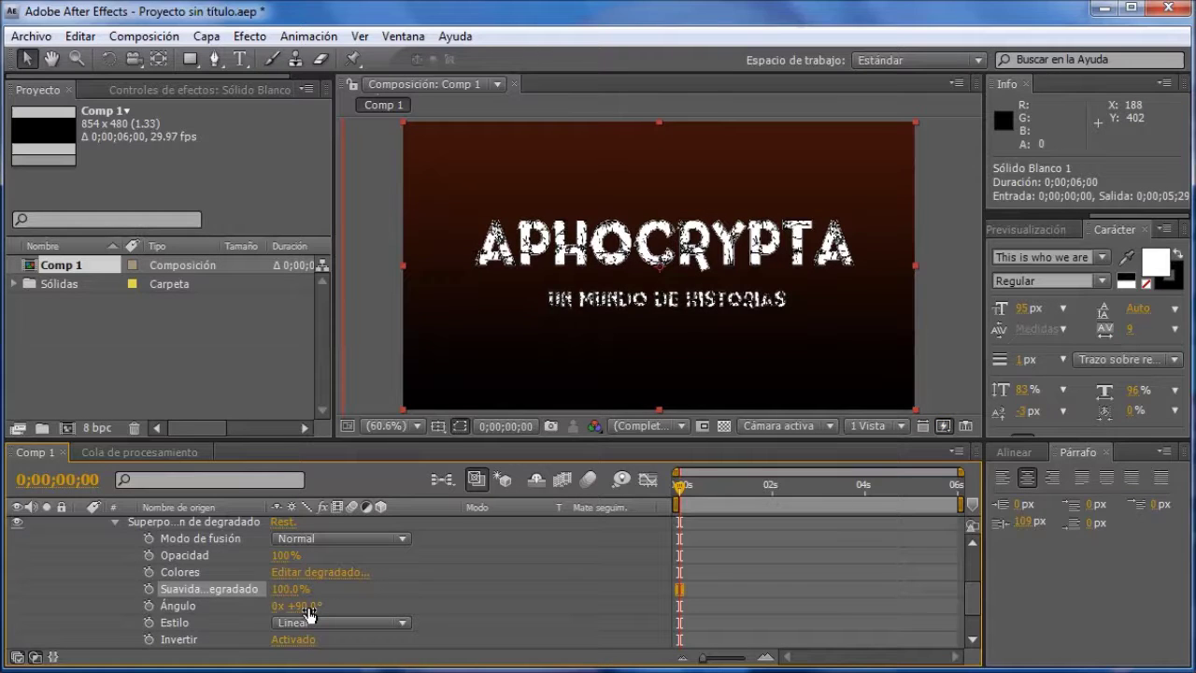
left_click_drag(311, 607, 289, 612)
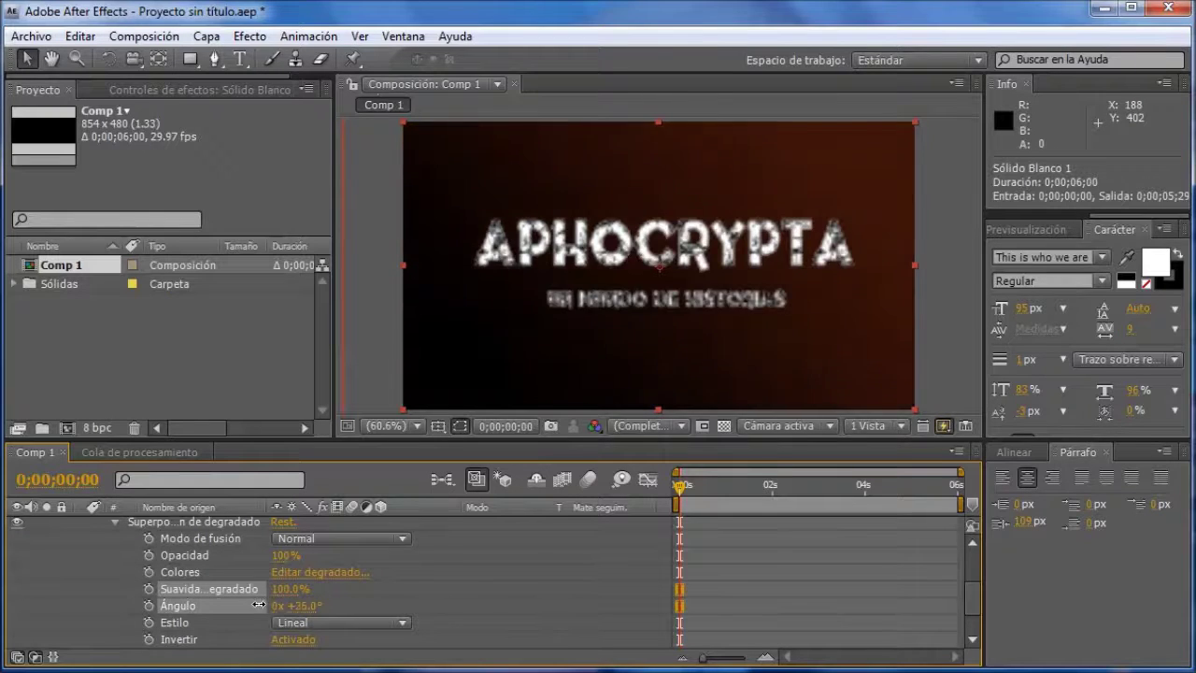
left_click_drag(290, 612, 507, 632)
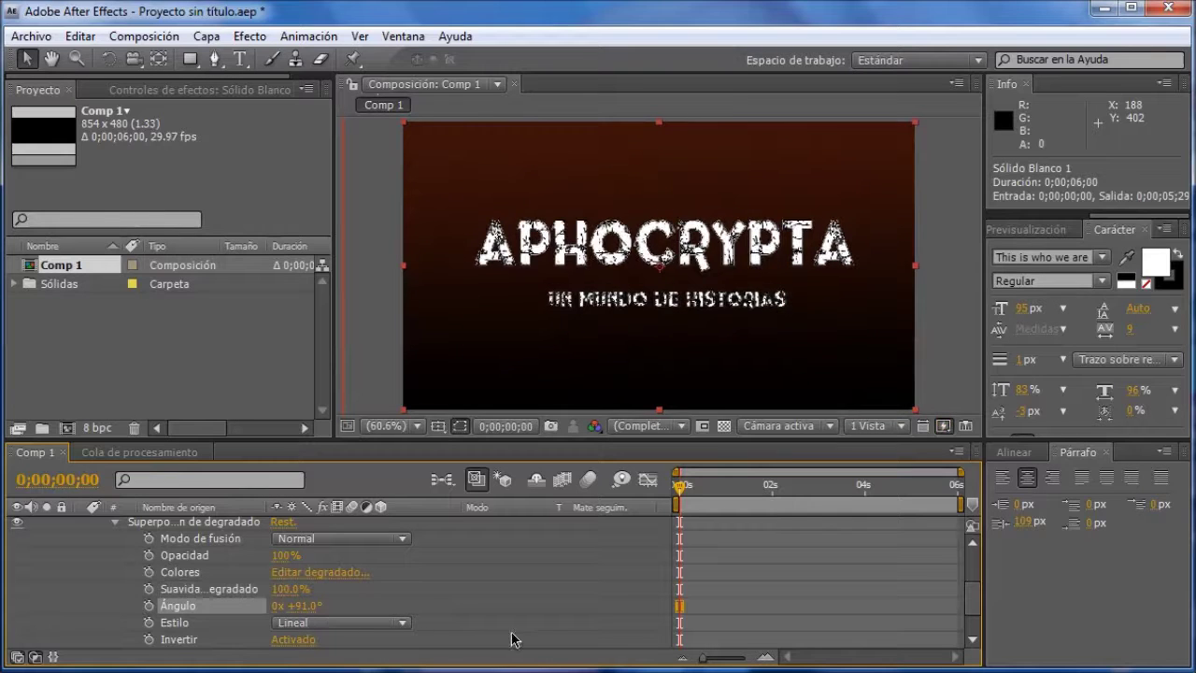
key("ctrl+z")
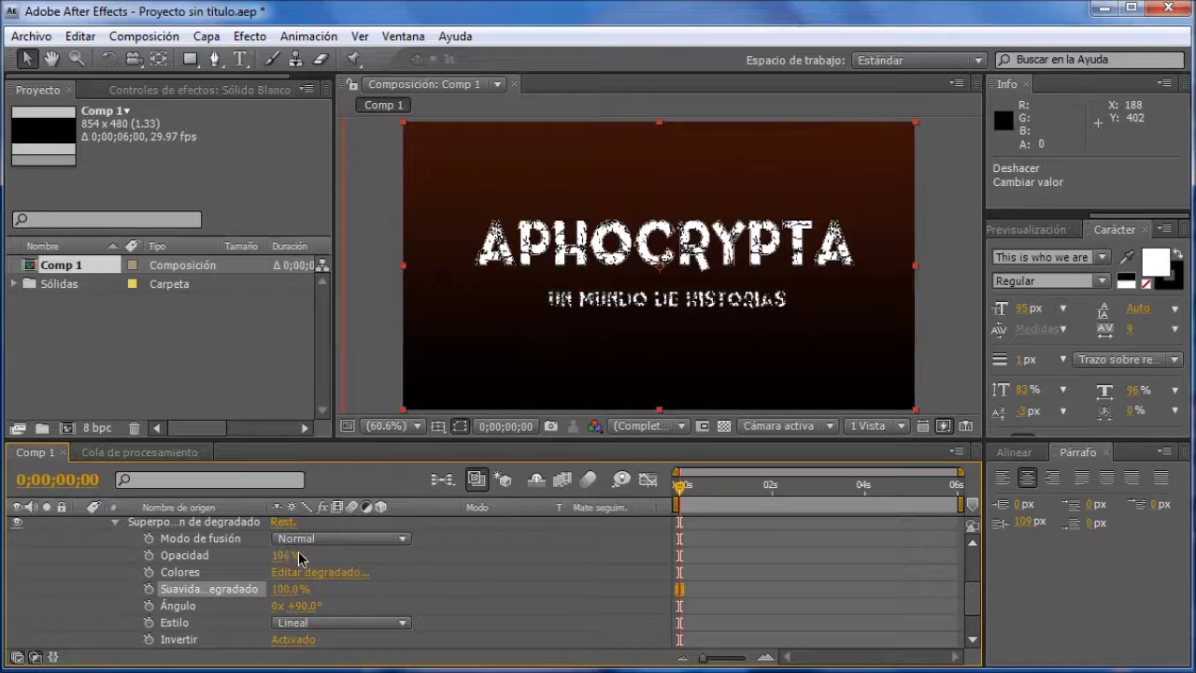
Set the gradient overlay's scale to 150% and deselect the background.
scroll(301, 567, "down", 2)
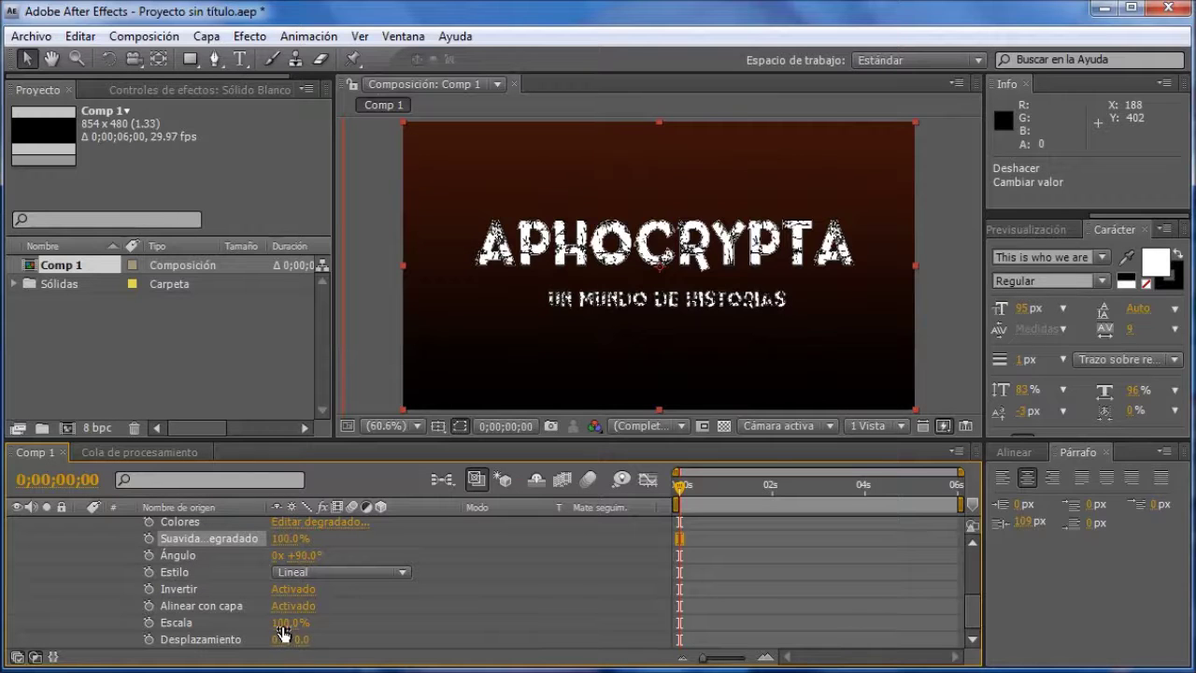
mouse_move(285, 624)
left_mouse_down()
mouse_move(250, 624)
mouse_move(393, 634)
left_mouse_up()
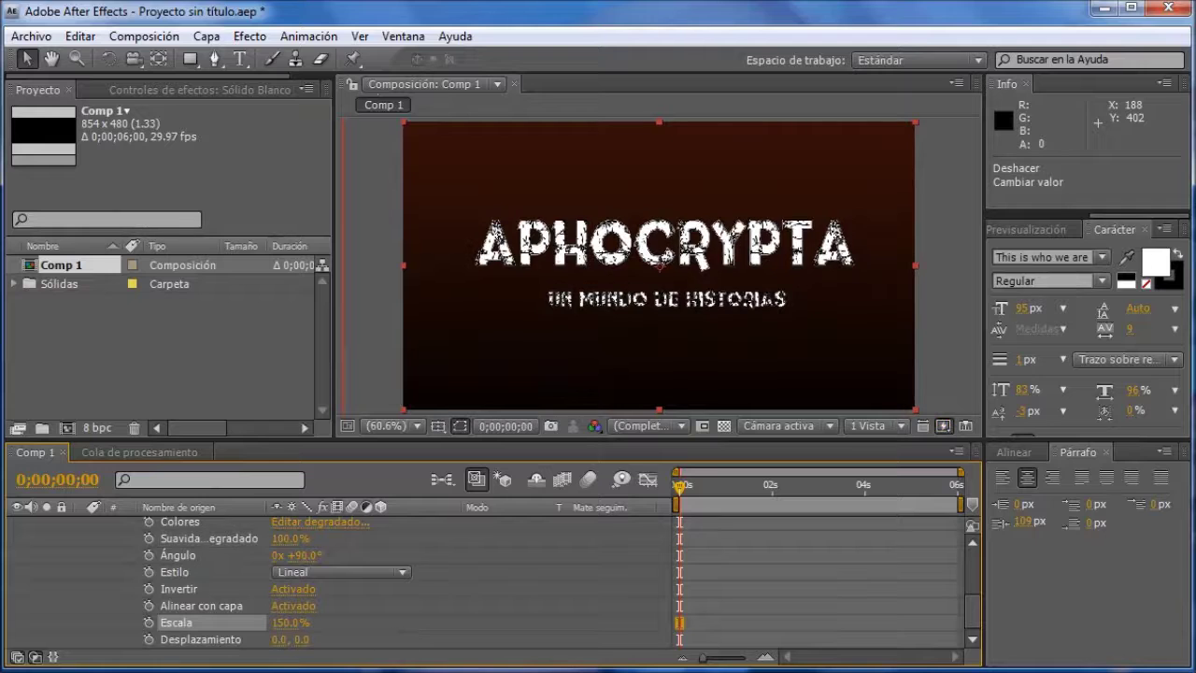
left_click(968, 365)
scroll(220, 544, "up", 2)
scroll(150, 560, "up", 4)
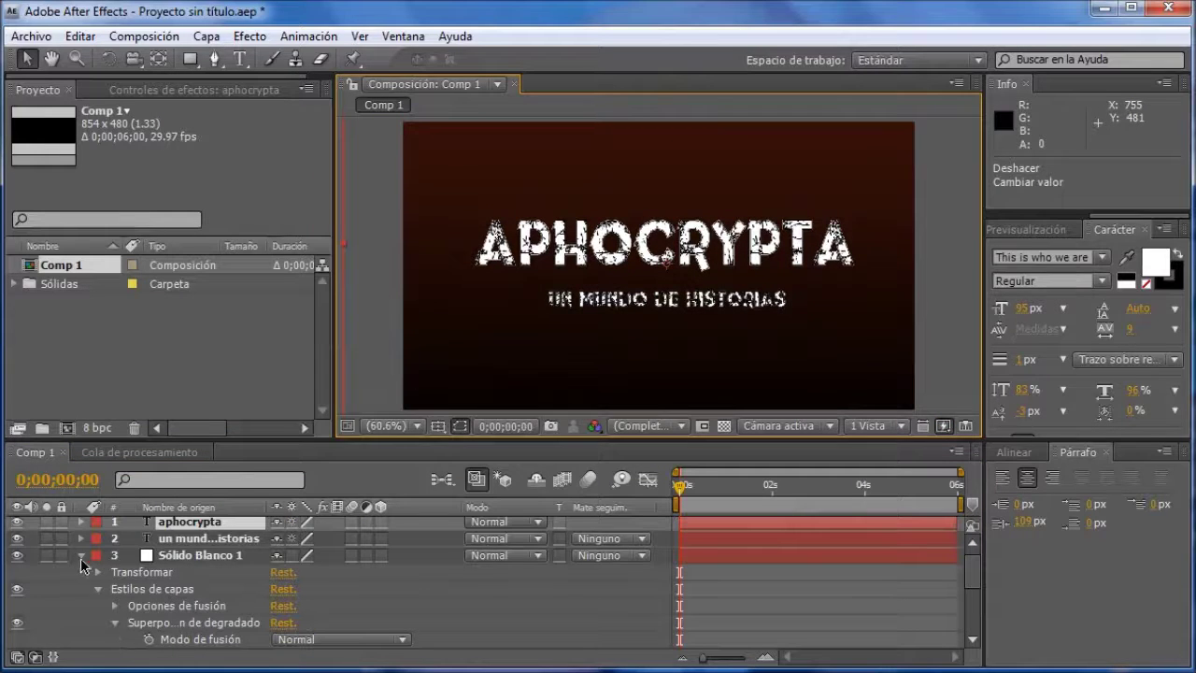
Lock Sólido Blanco 1 and draw a rectangular mask over the APHOCRYPTA title.
left_click(81, 555)
left_click(61, 558)
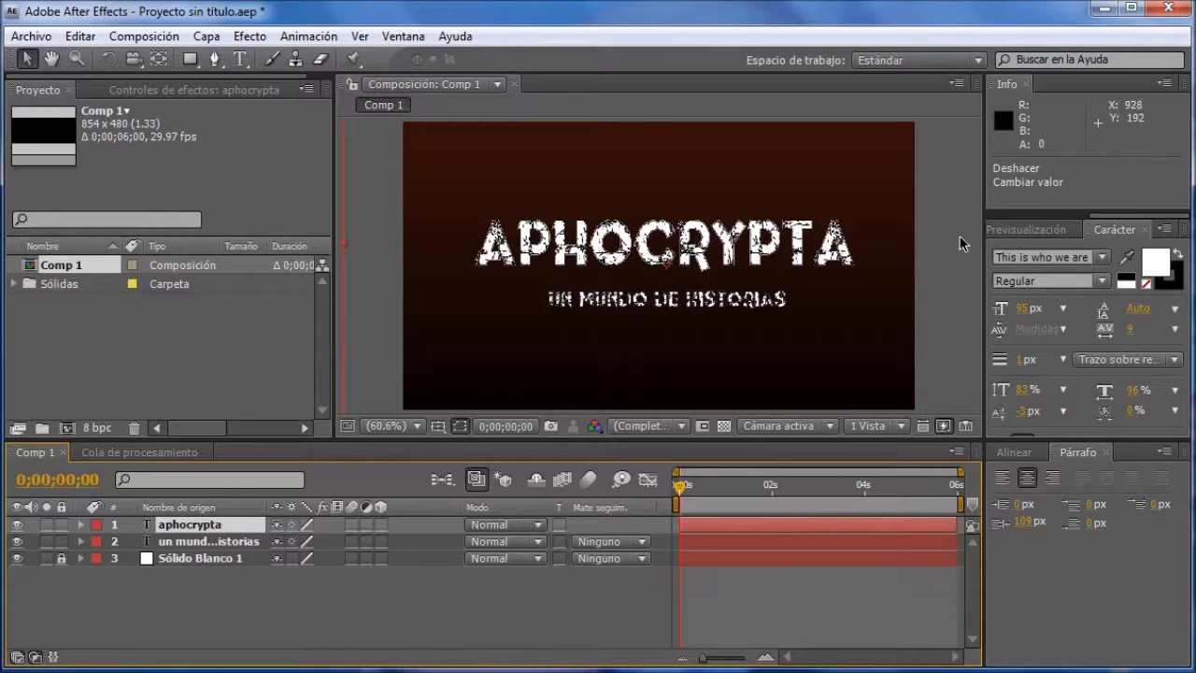
left_click(197, 528)
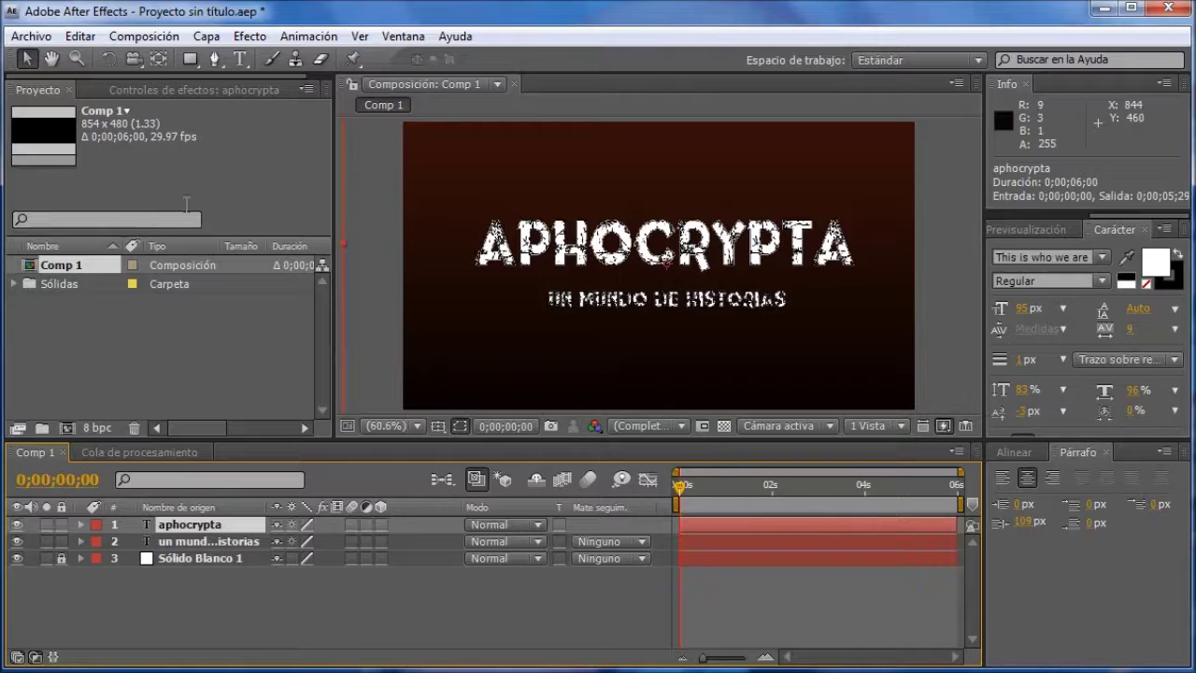
left_click(184, 62)
left_click_drag(446, 213, 883, 277)
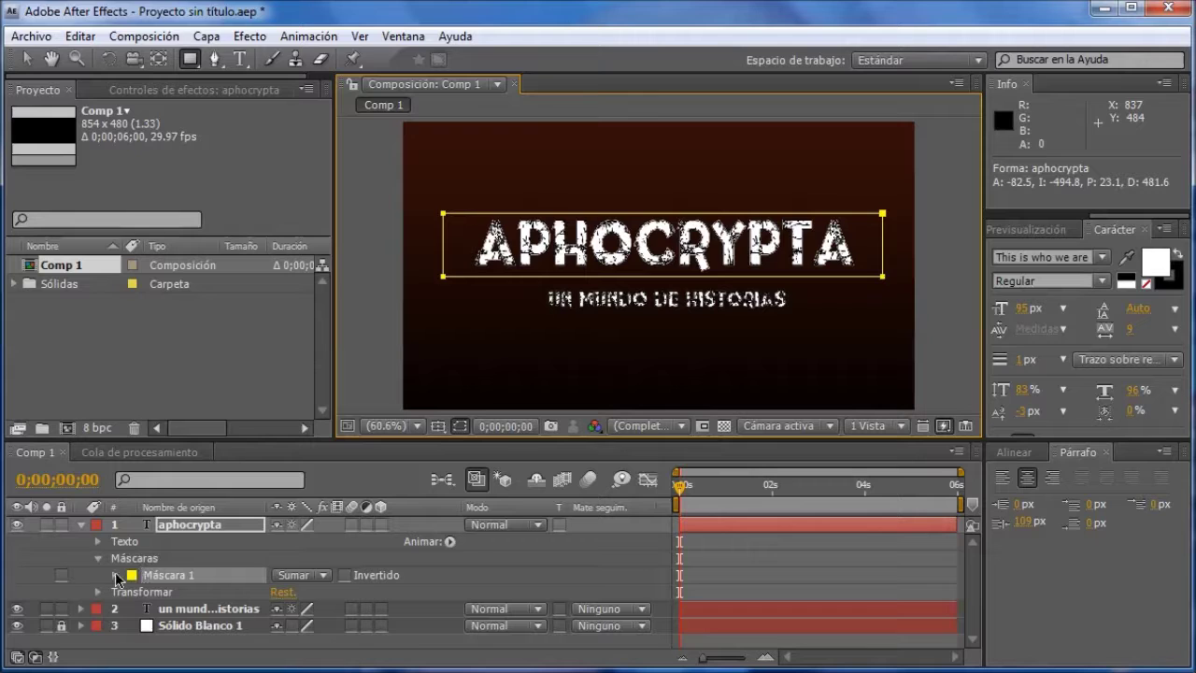
Reveal Máscara 1's properties and move the current time to 0;00;00;29.
left_click(115, 575)
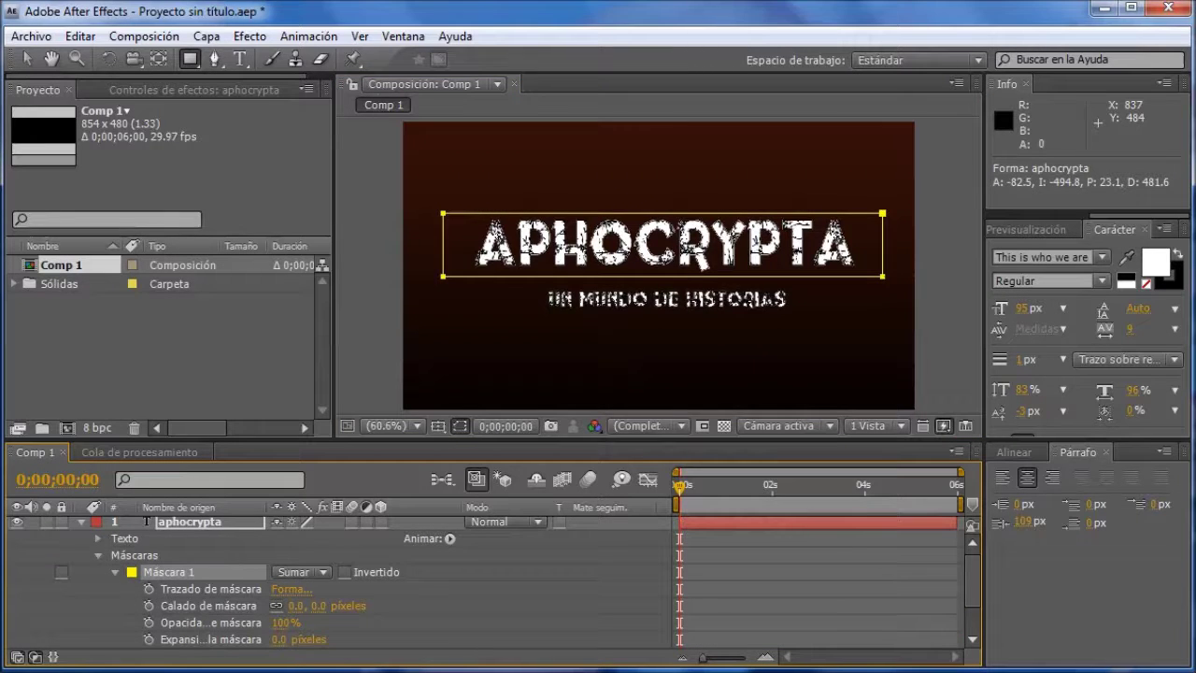
key("Page_Down")
left_click_drag(689, 492, 709, 502)
left_click_drag(719, 514, 730, 519)
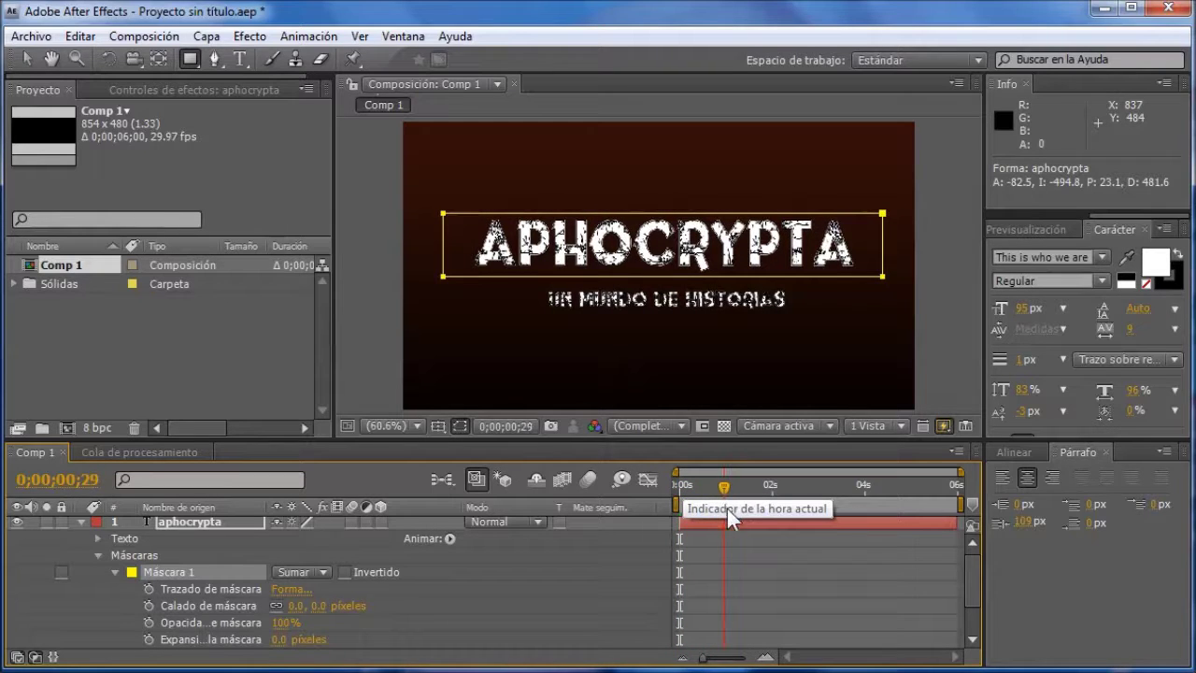
Pull Máscara 1 into a thin left strip hiding the title and keyframe its path at 0;00;00;29.
left_click(33, 57)
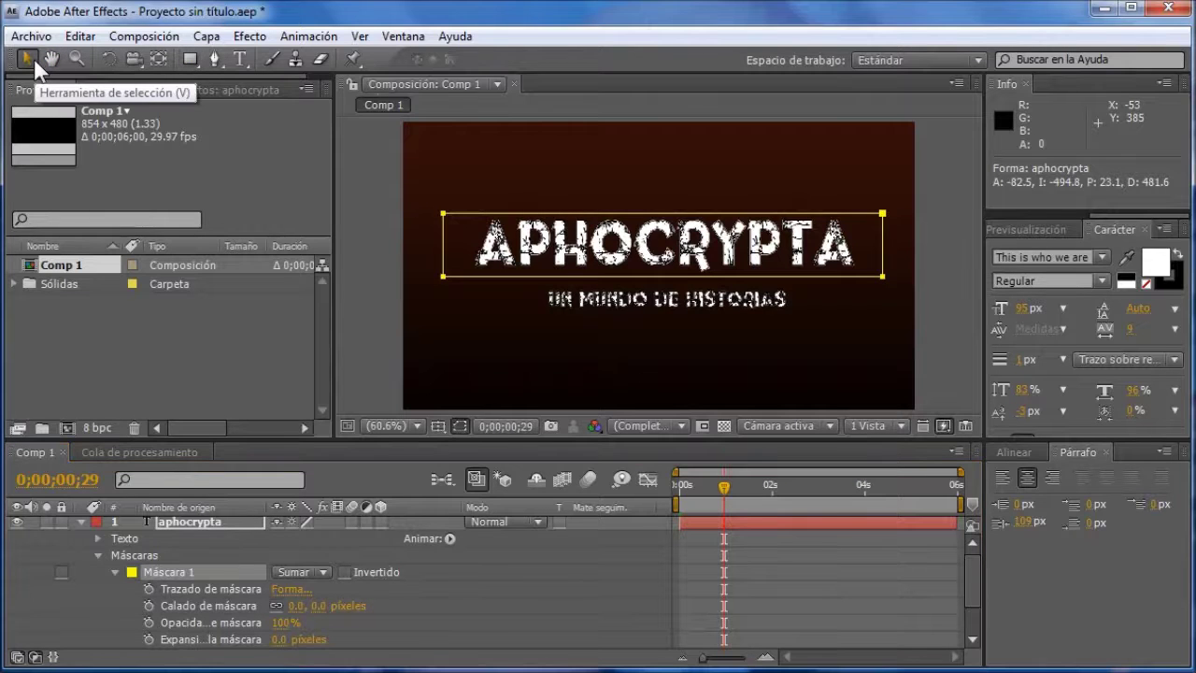
mouse_move(868, 178)
left_mouse_down()
mouse_move(928, 279)
mouse_move(920, 329)
left_mouse_up()
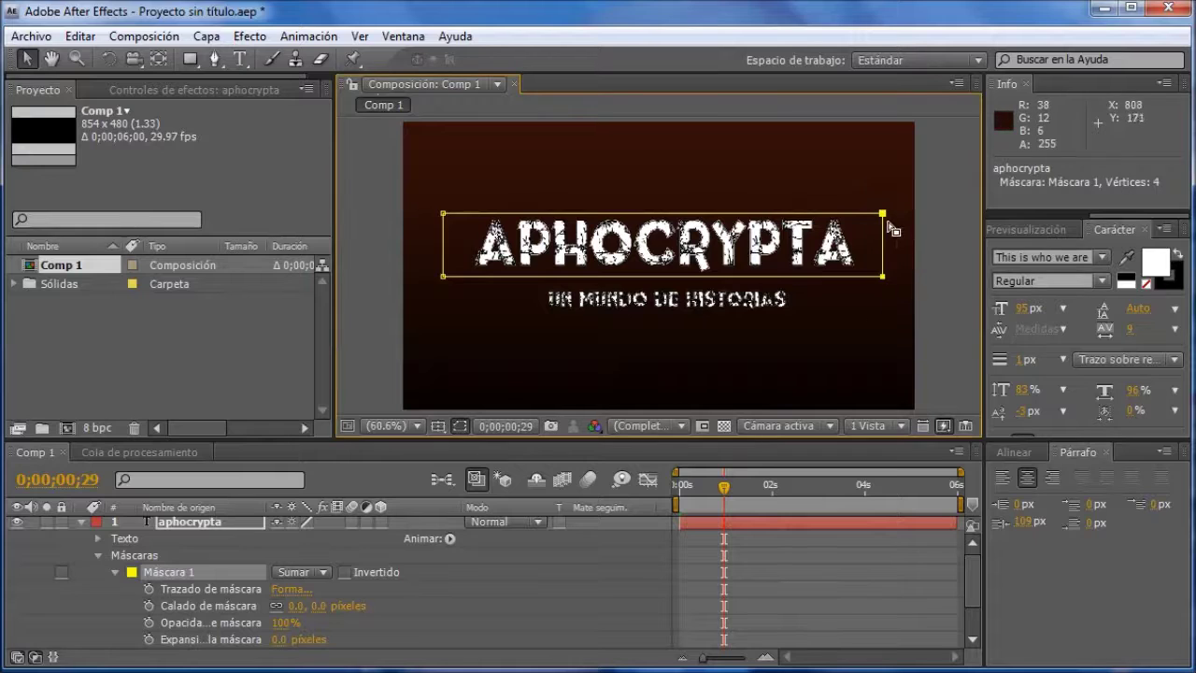
left_click_drag(884, 215, 467, 217)
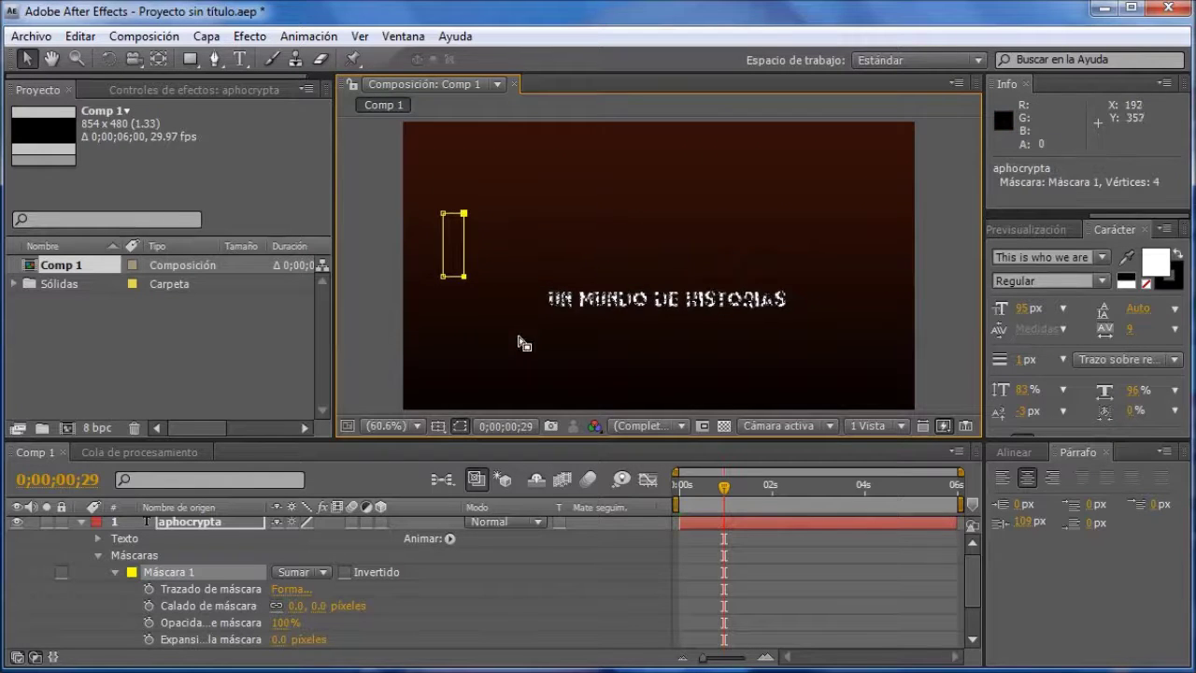
left_click(149, 590)
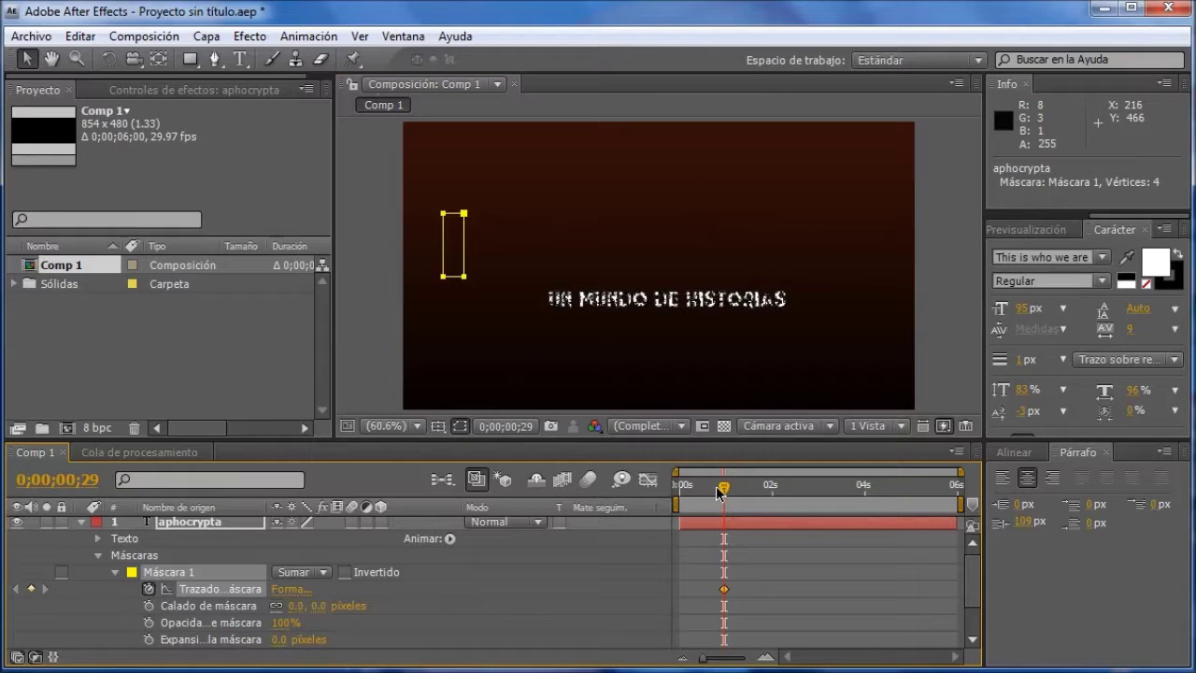
left_click_drag(721, 488, 912, 504)
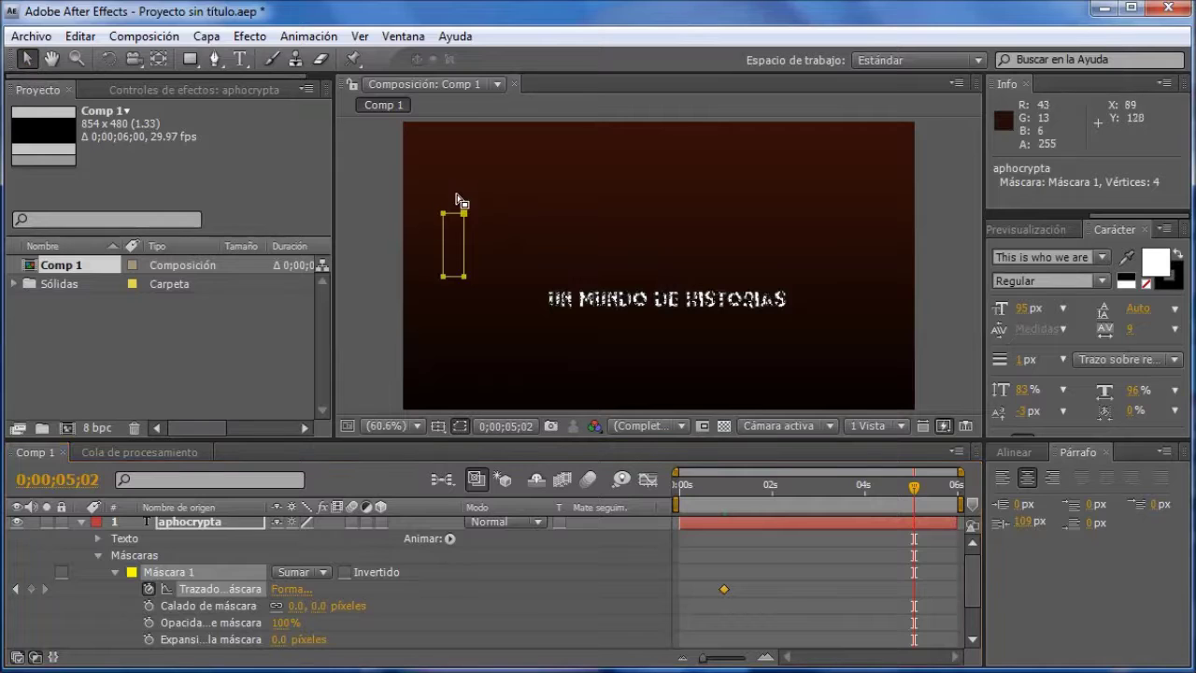
At 0;00;05;02, widen Máscara 1 past the whole title, then scrub back to preview the wipe.
left_click_drag(454, 186, 488, 312)
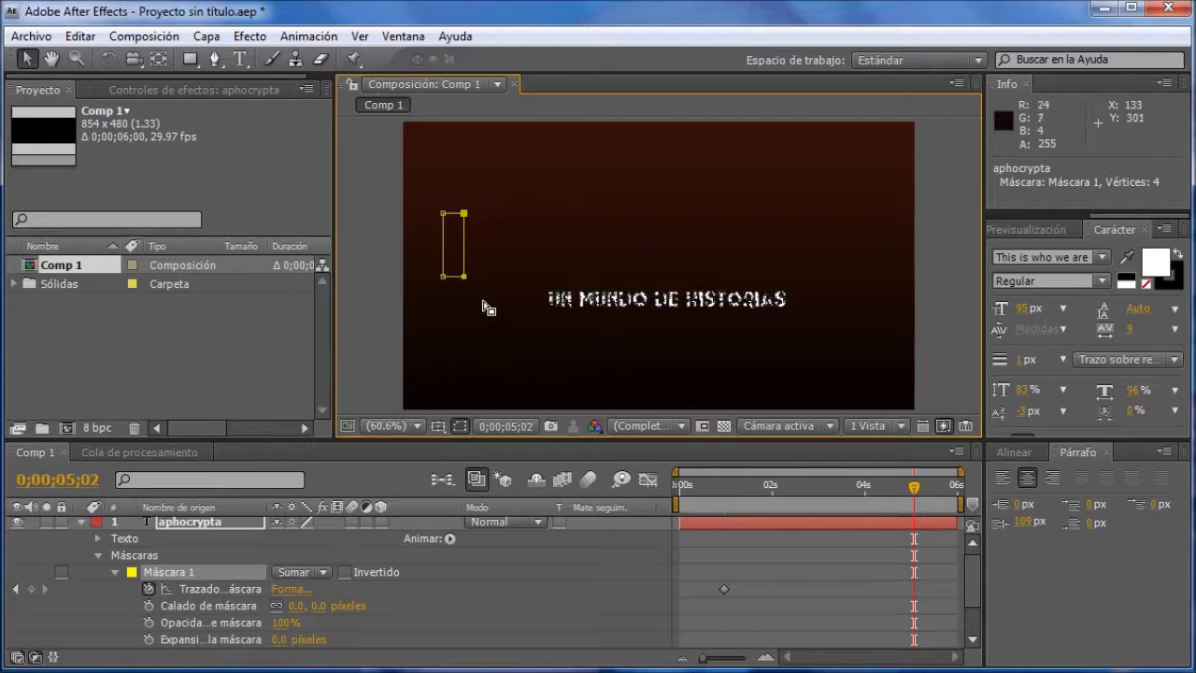
left_click_drag(464, 217, 867, 225)
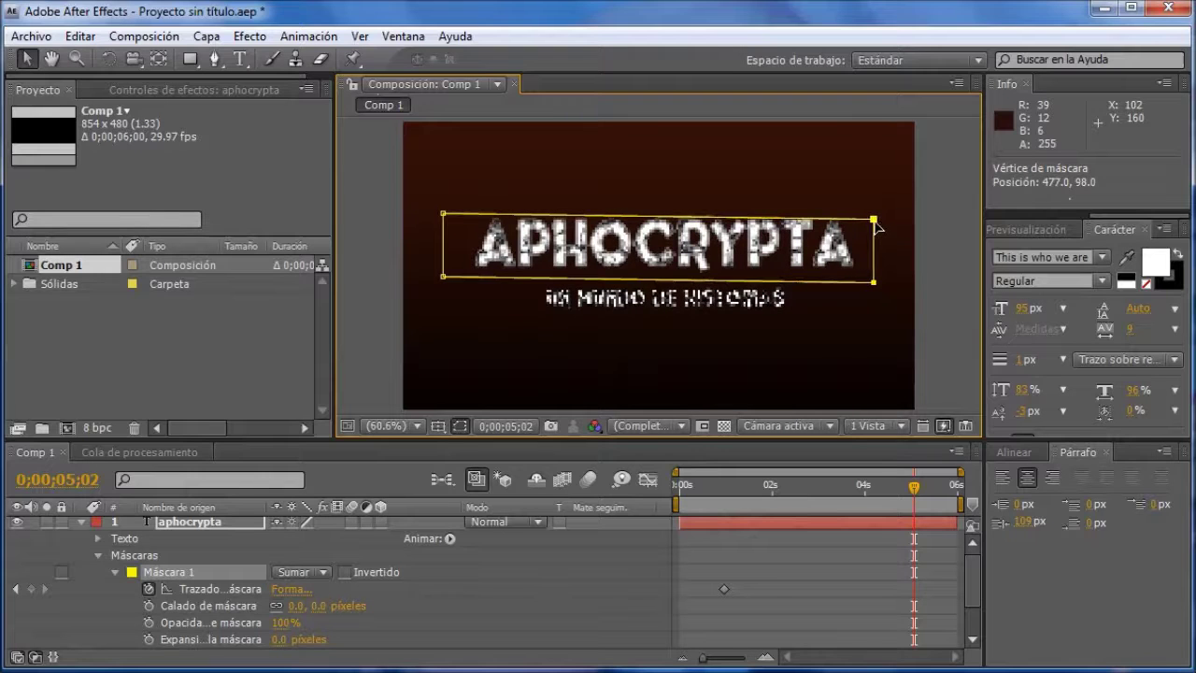
mouse_move(867, 224)
left_mouse_down()
mouse_move(881, 218)
mouse_move(872, 221)
left_mouse_up()
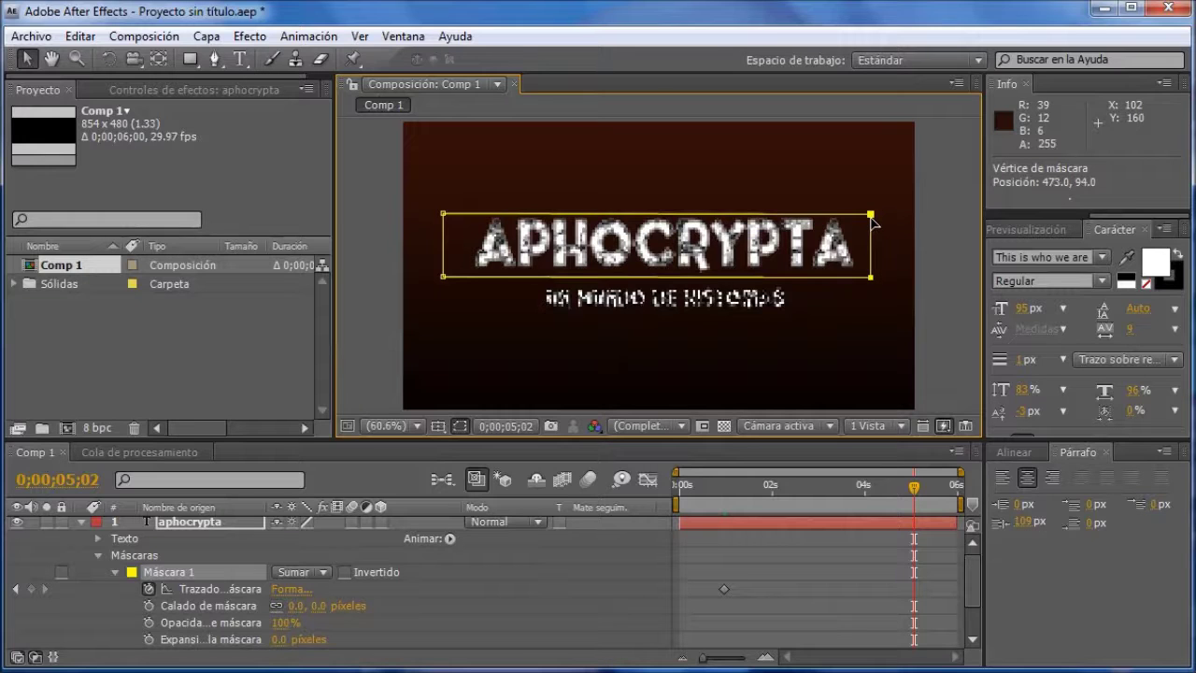
left_click_drag(871, 221, 872, 219)
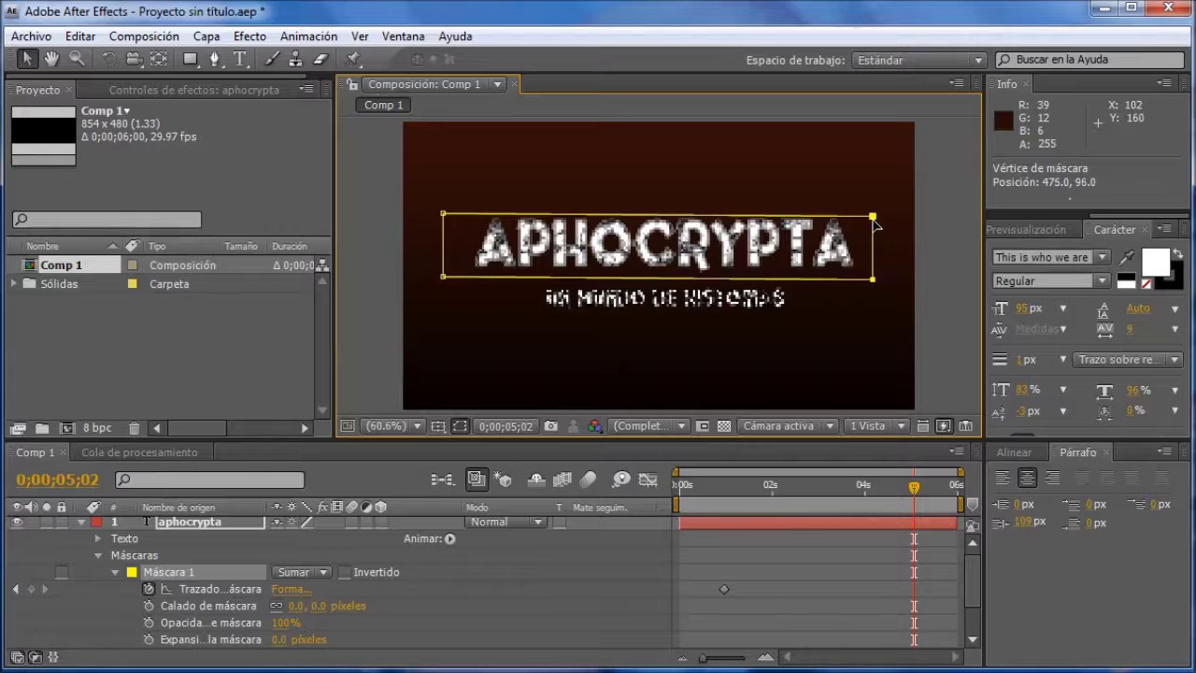
left_click_drag(873, 221, 876, 219)
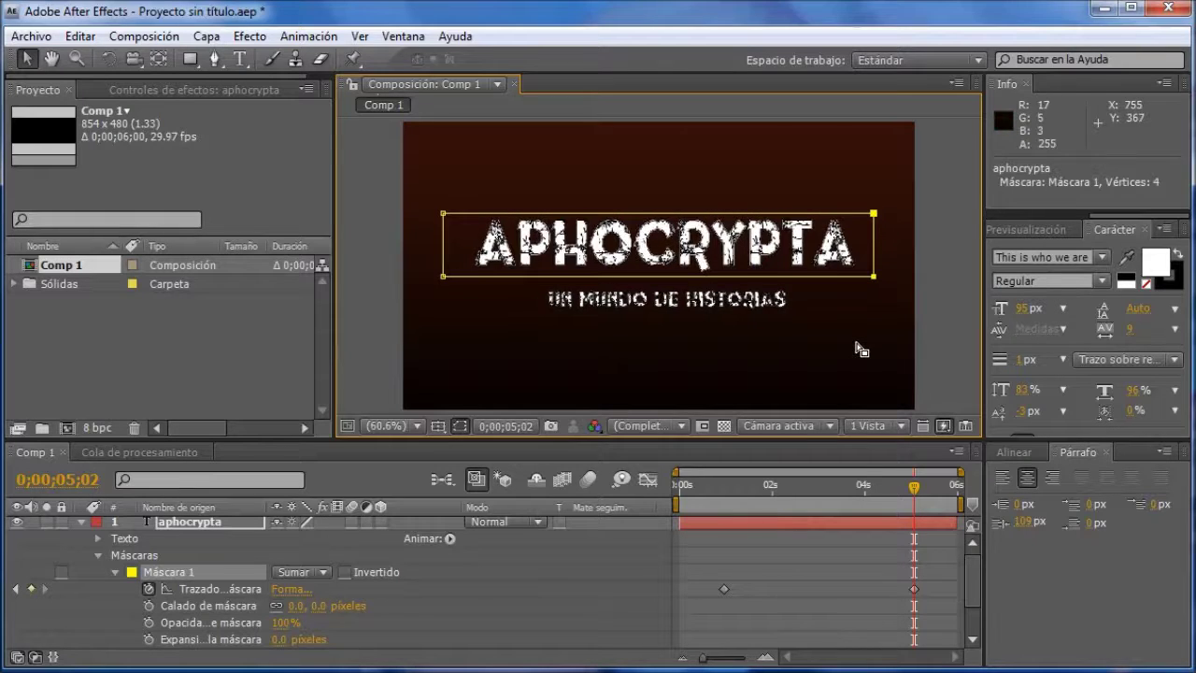
mouse_move(913, 487)
left_mouse_down()
mouse_move(657, 483)
mouse_move(913, 486)
left_mouse_up()
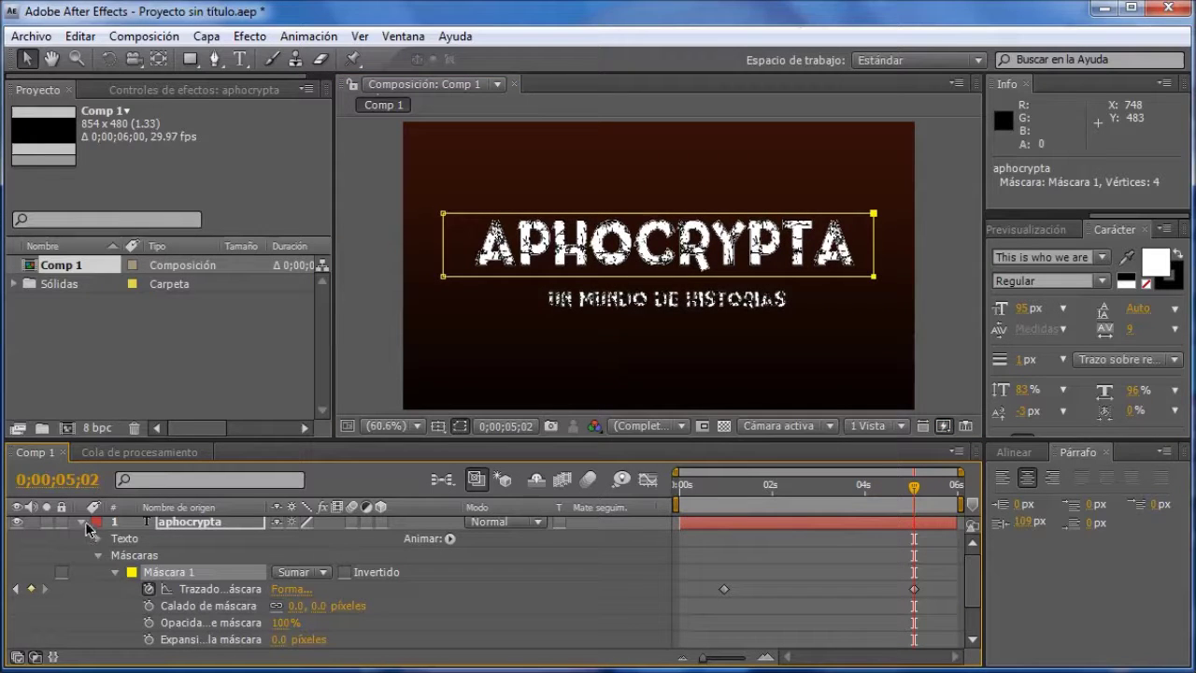
Select the subtitle layer and draw a rectangular mask framing UN MUNDO DE HISTORIAS.
left_click(81, 523)
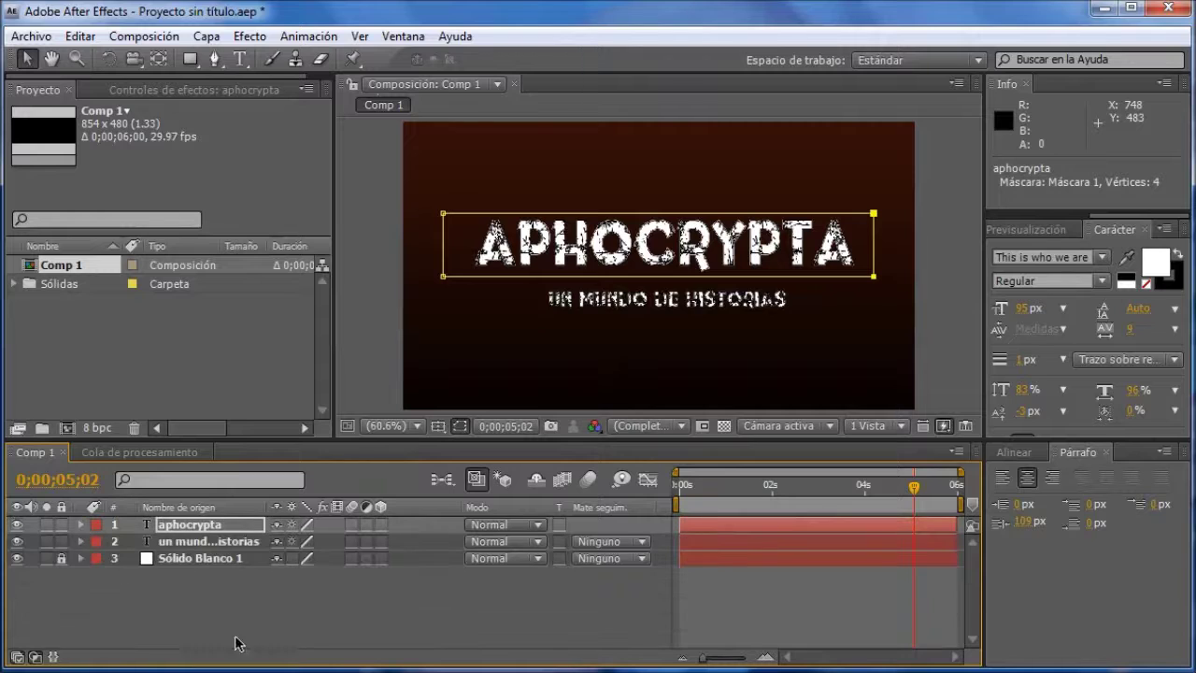
left_click(181, 539)
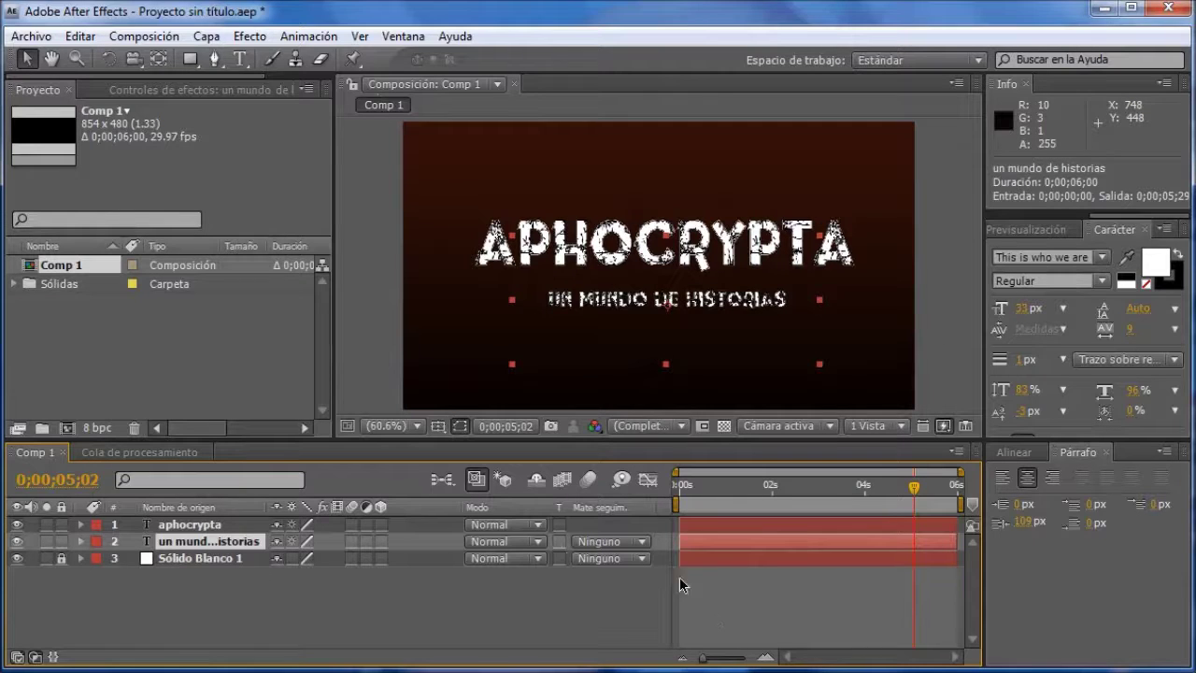
left_click(190, 56)
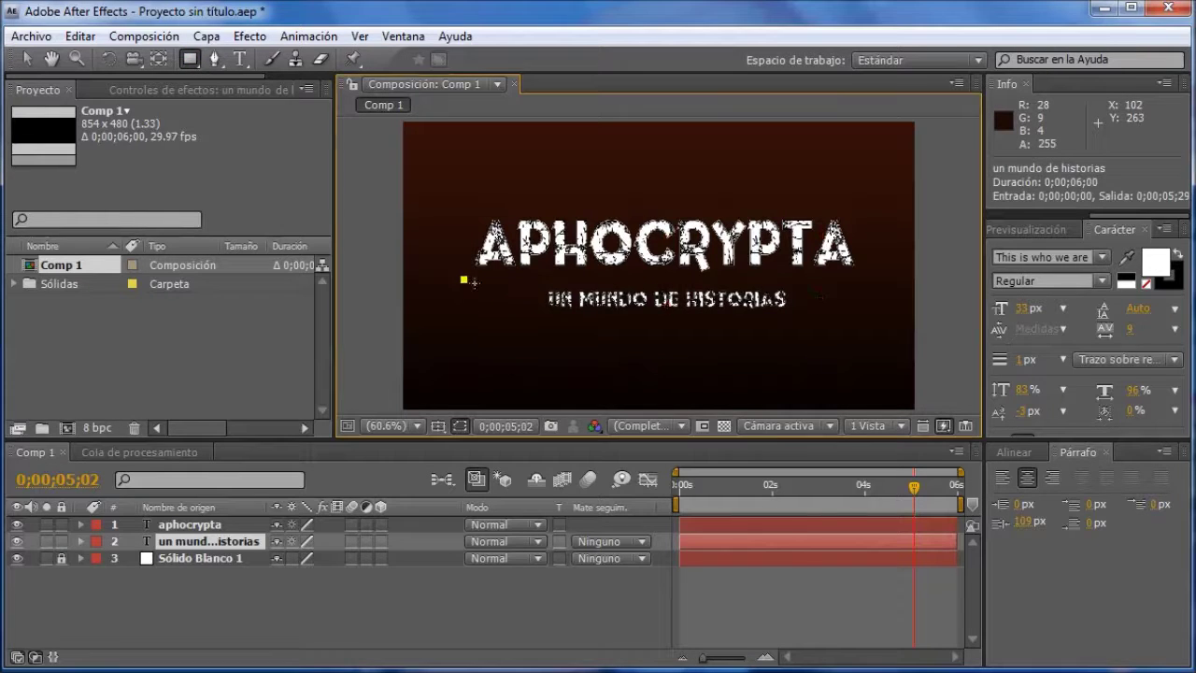
left_click_drag(464, 279, 819, 326)
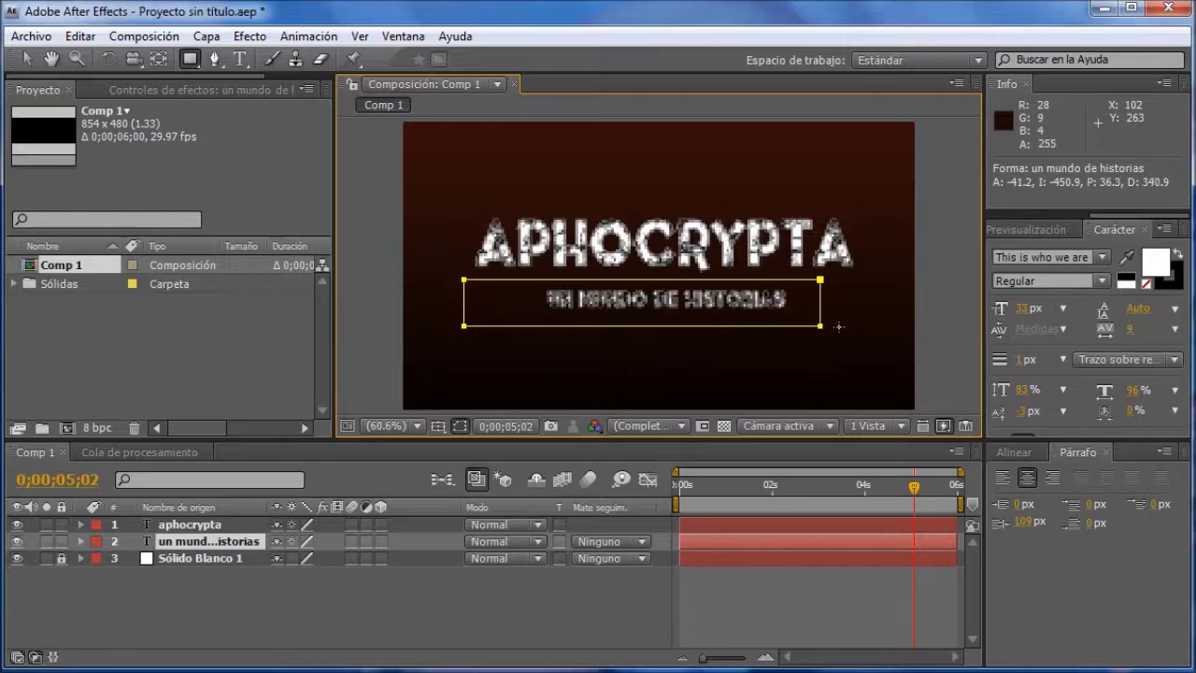
left_click_drag(838, 326, 862, 314)
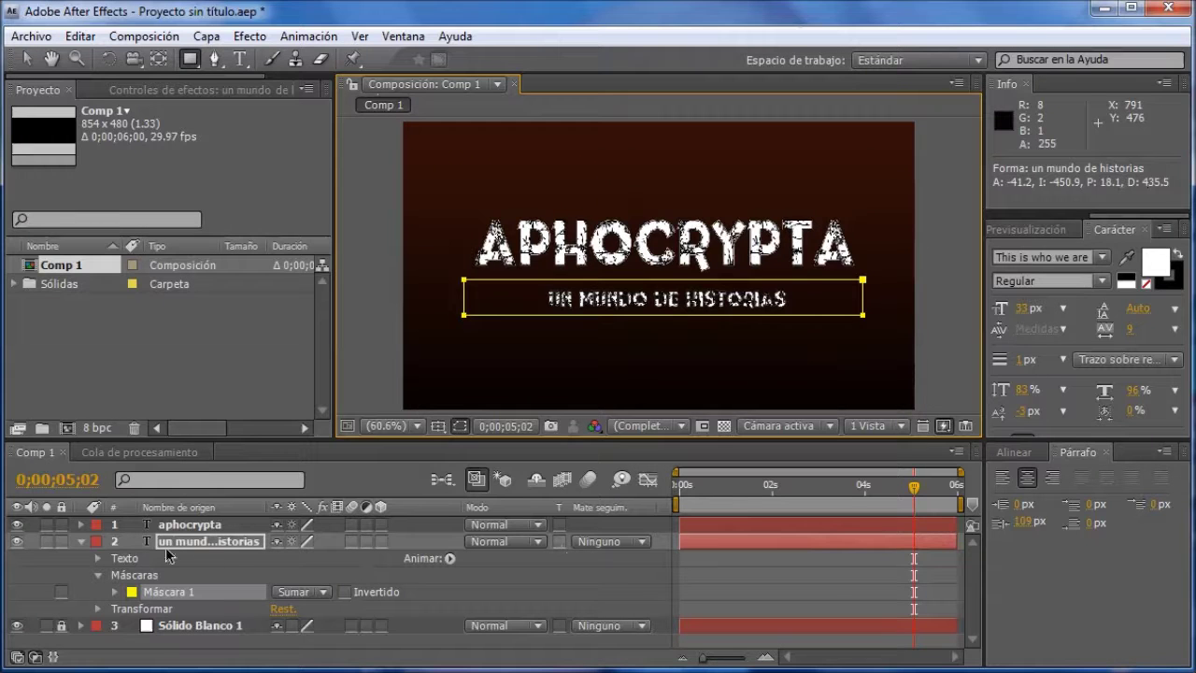
Return the time to about one second and expand the subtitle layer's Máscara 1 properties.
left_click(81, 539)
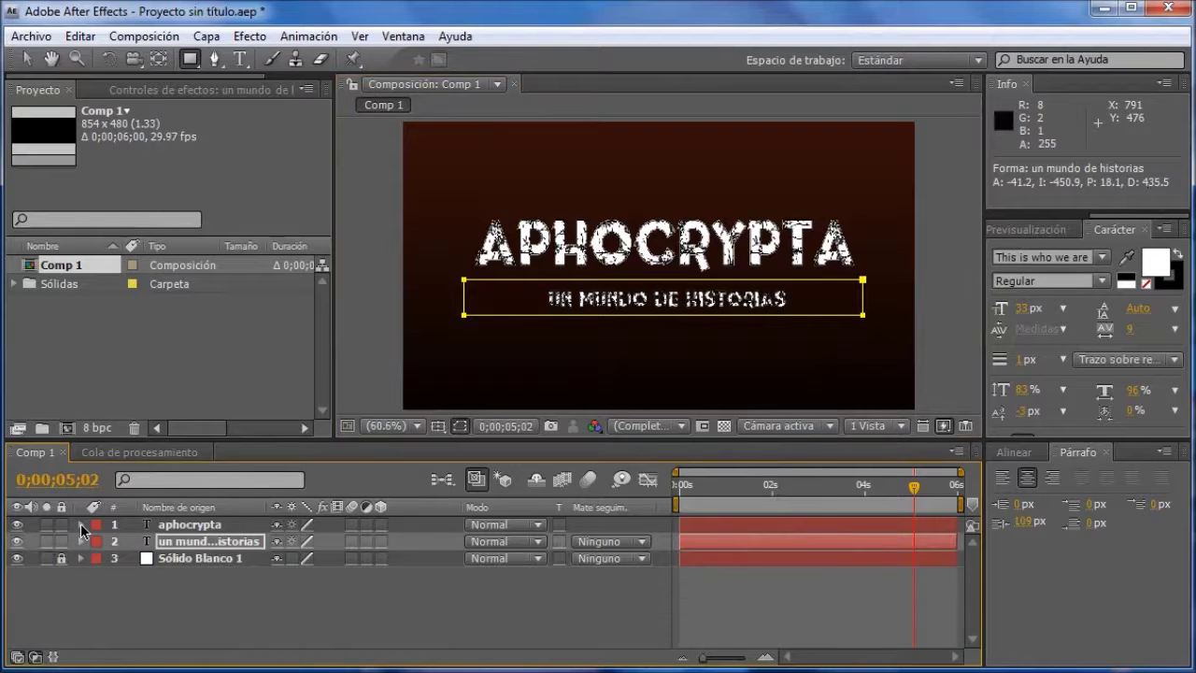
left_click(80, 523)
left_click_drag(914, 487, 724, 494)
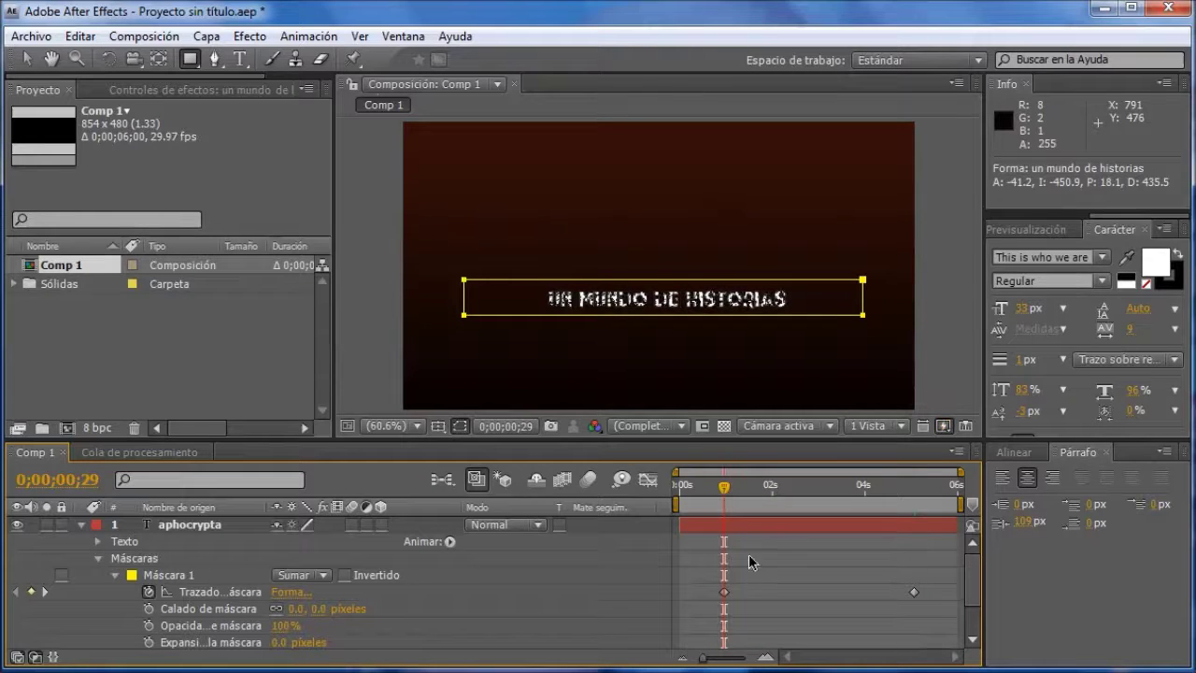
left_click(82, 524)
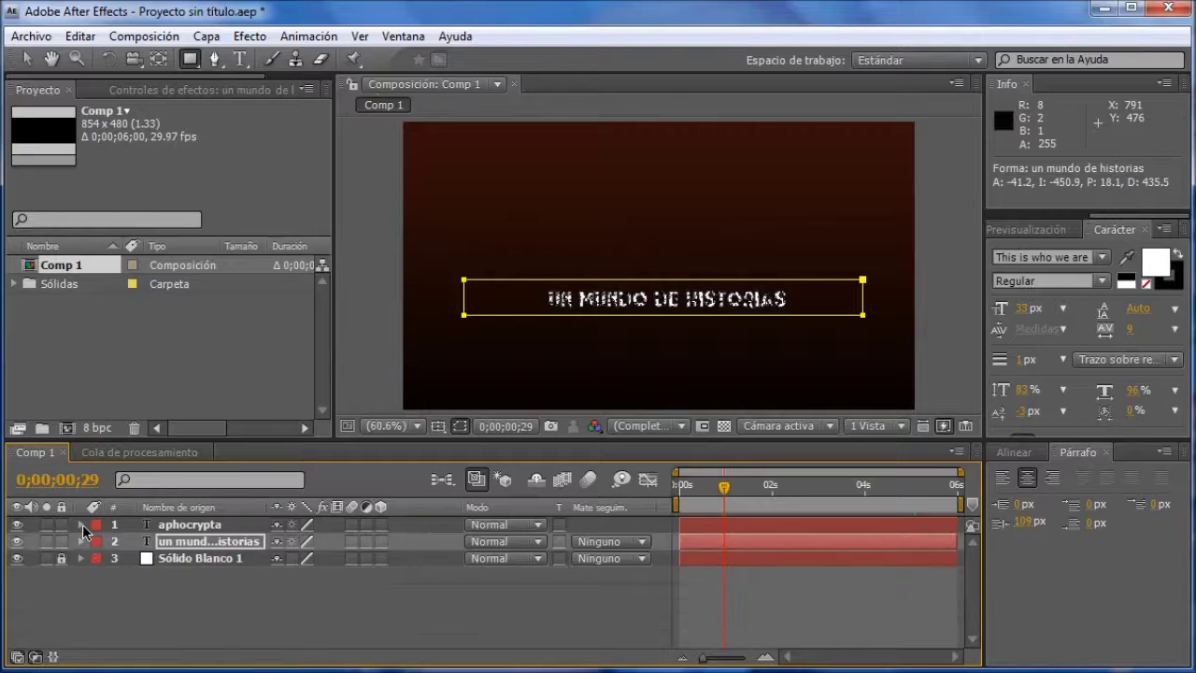
left_click(81, 541)
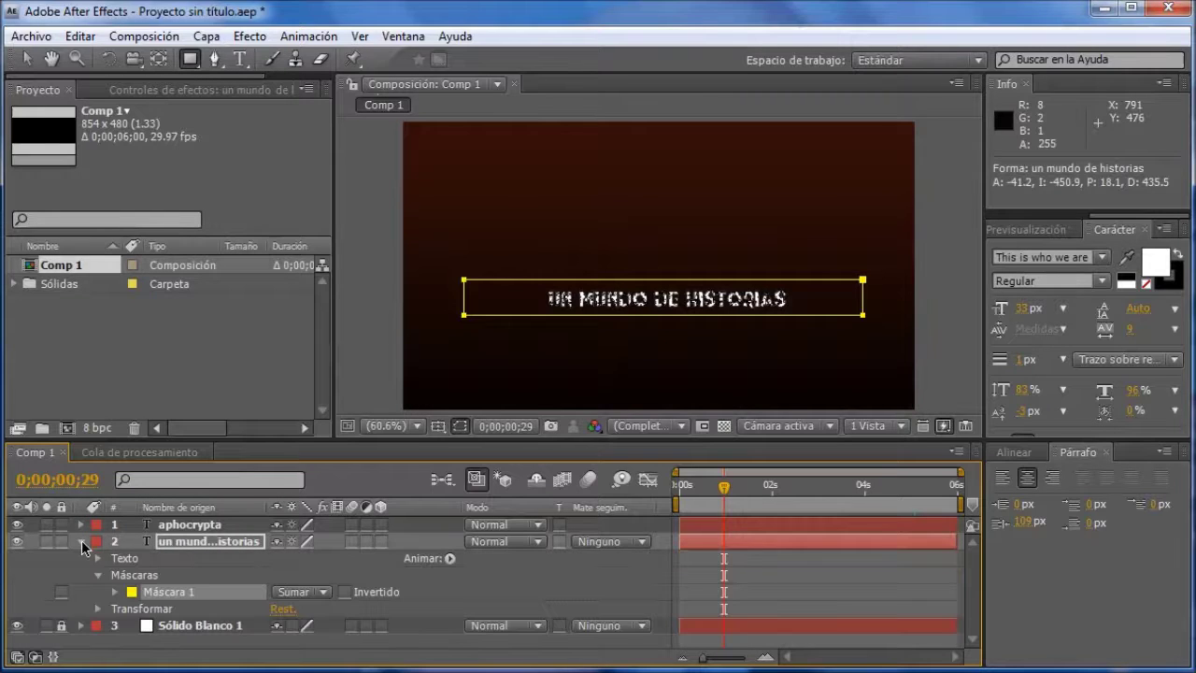
left_click(115, 591)
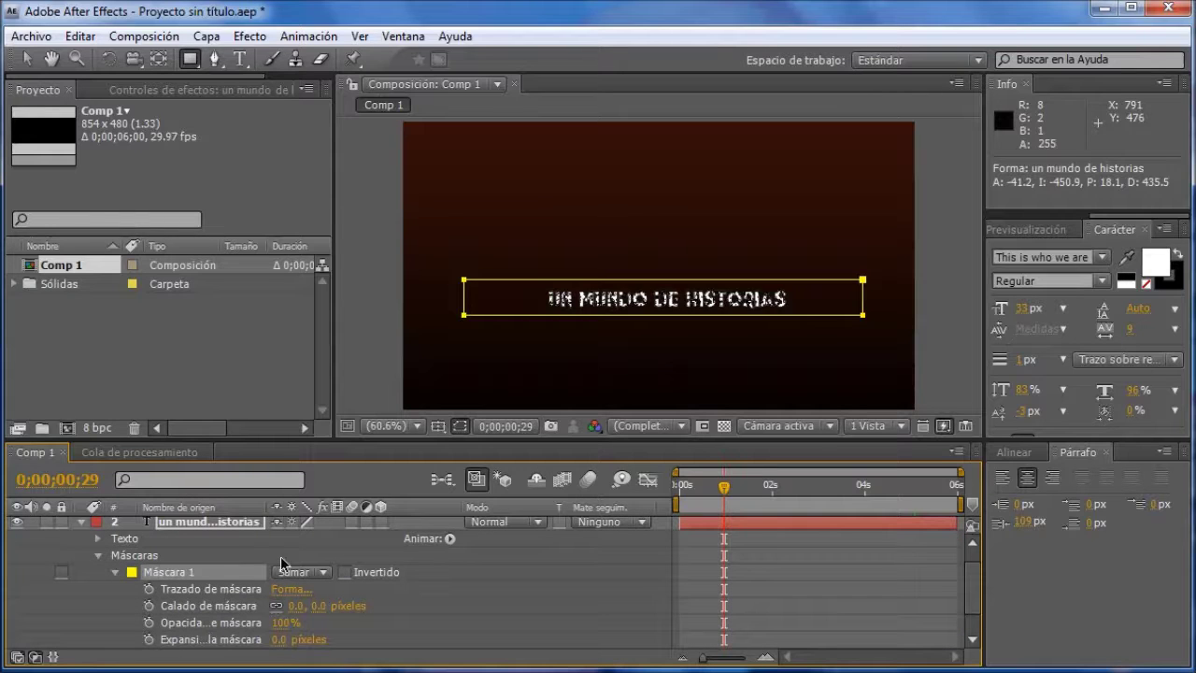
Drag the subtitle mask's left edge right into a narrow box that hides the text.
left_click(28, 54)
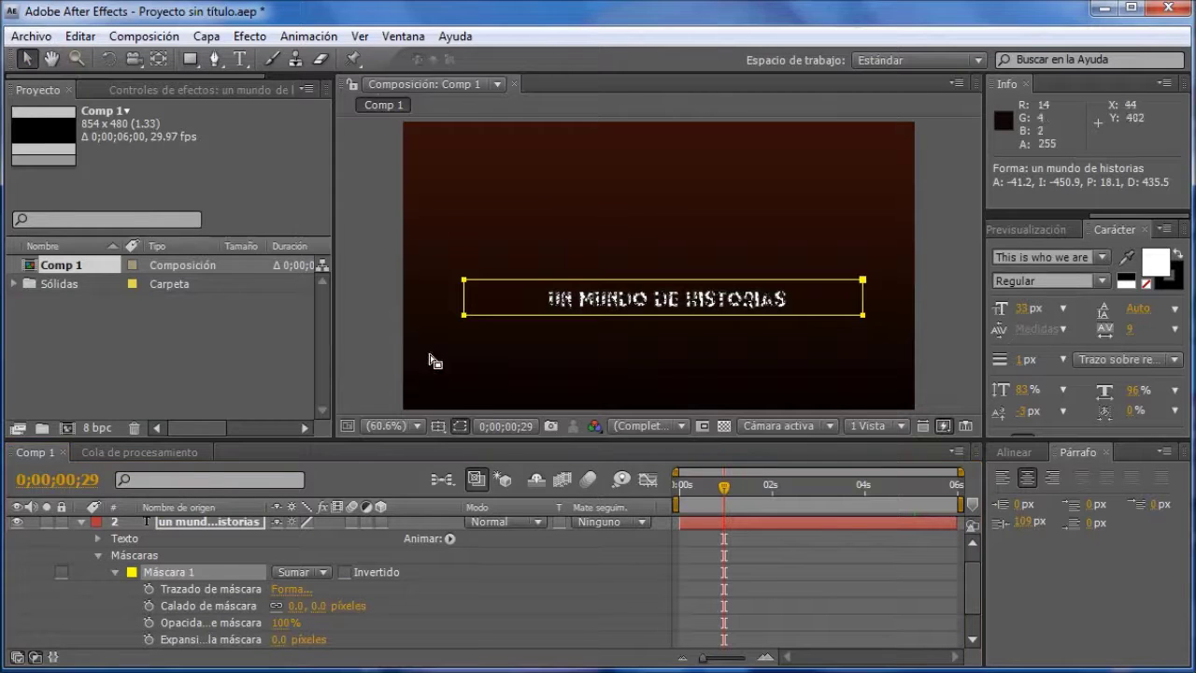
left_click(480, 373)
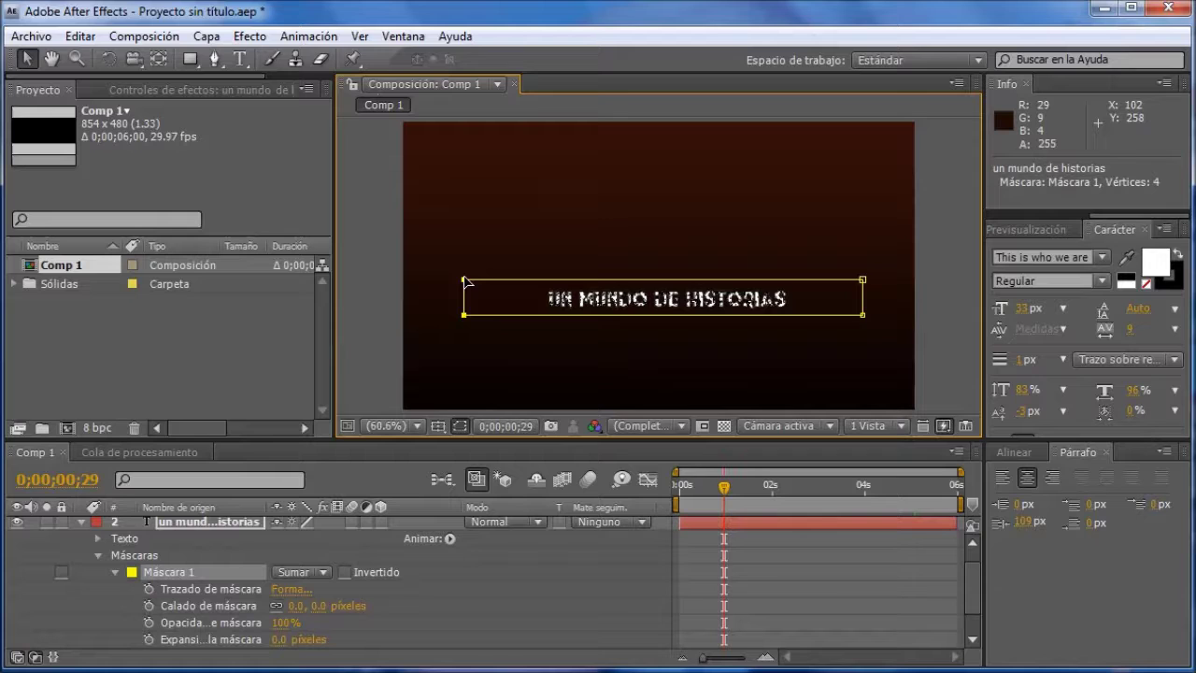
left_click_drag(468, 285, 841, 283)
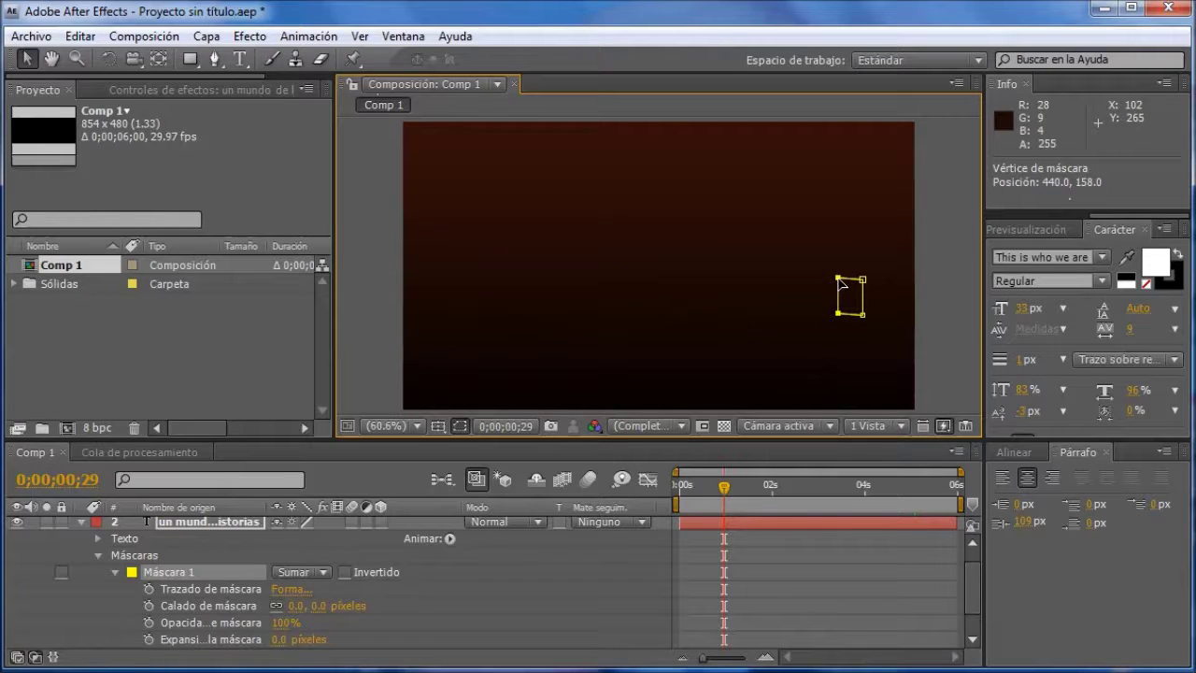
left_click_drag(840, 280, 838, 284)
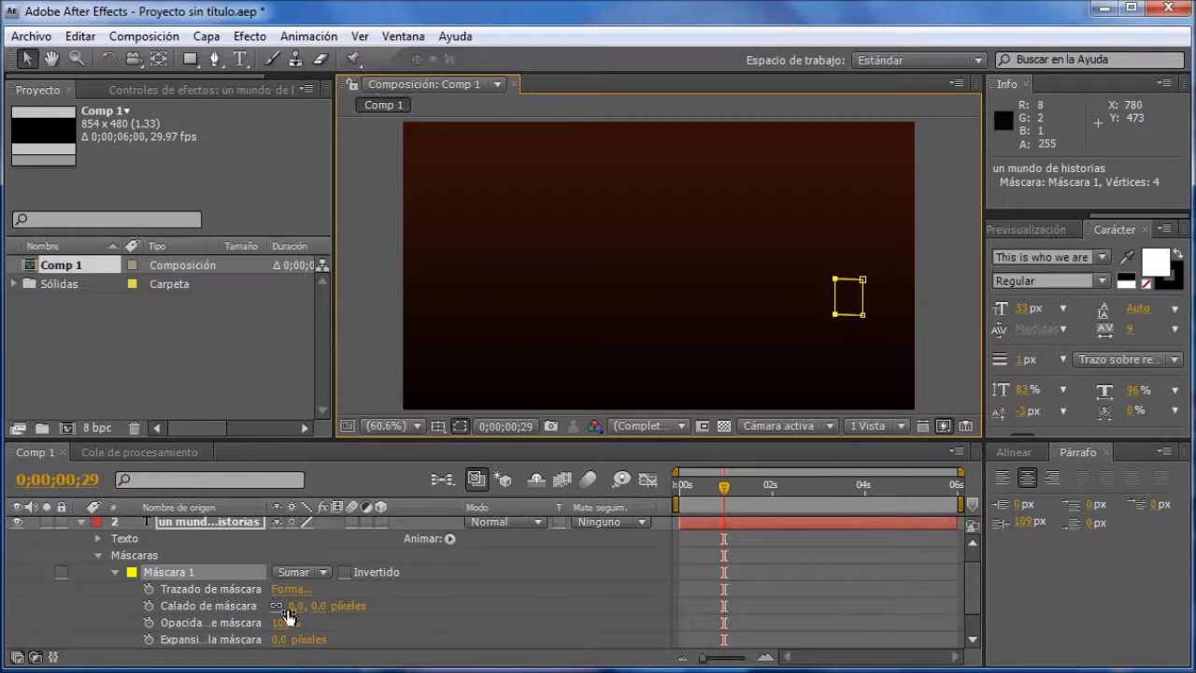
Start keyframing the subtitle's Trazado de máscara at the small 1-second box.
left_click(148, 589)
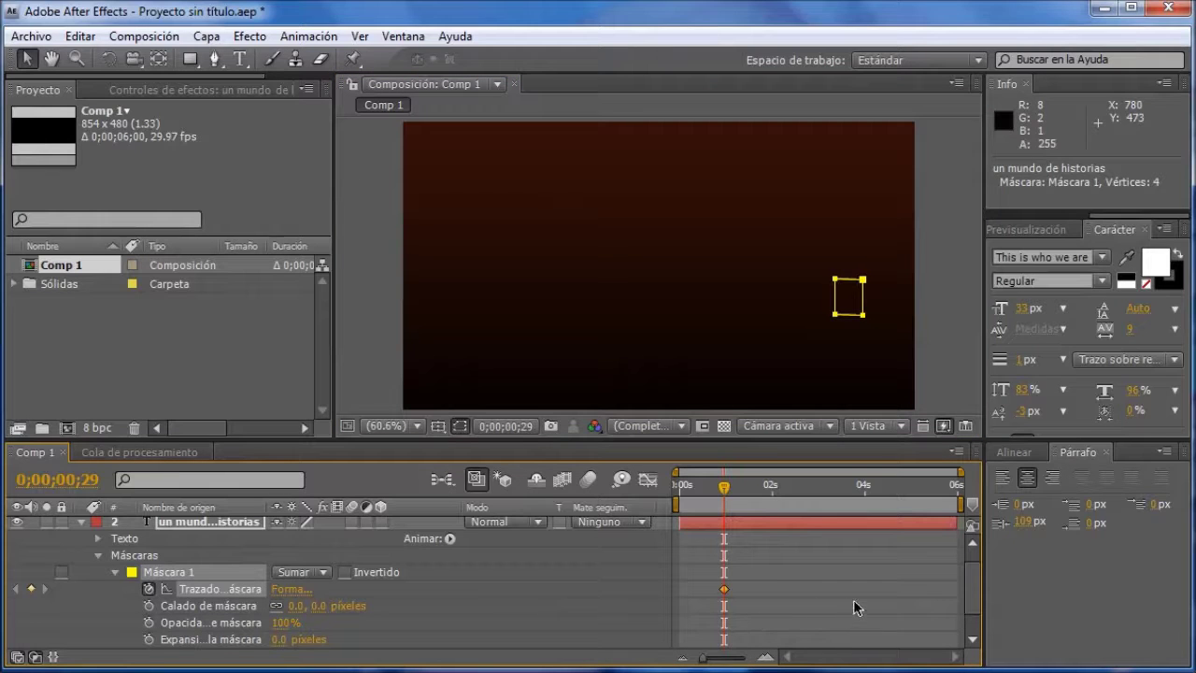
key("ctrl+v")
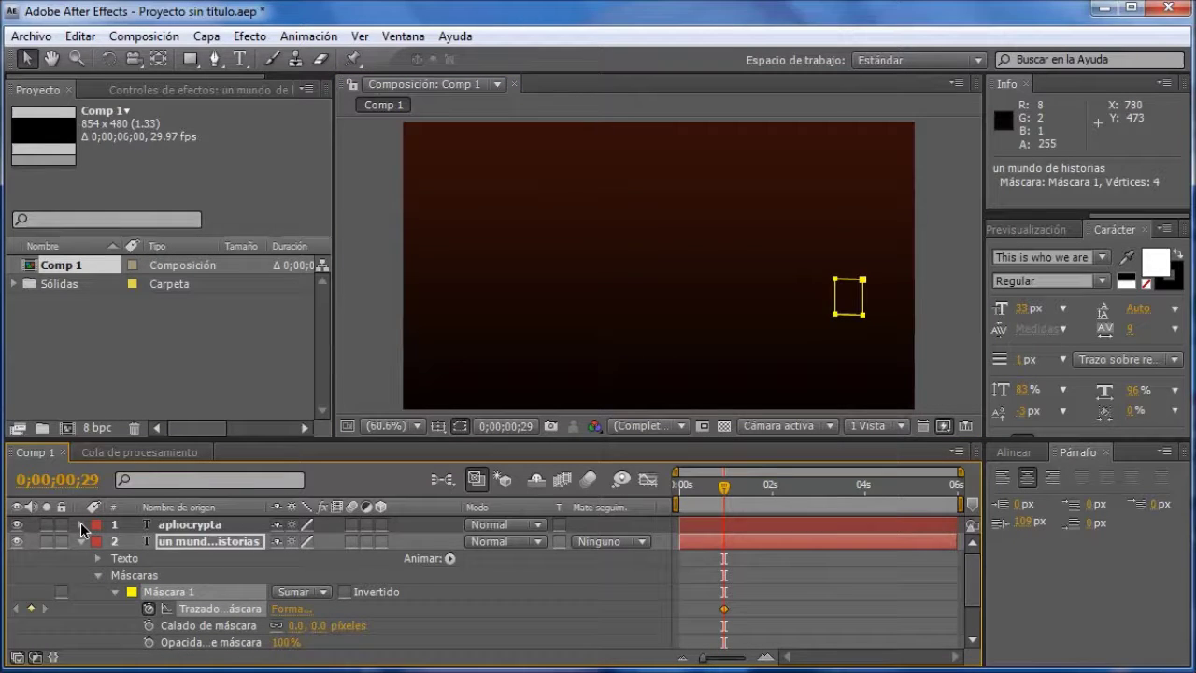
left_click(80, 524)
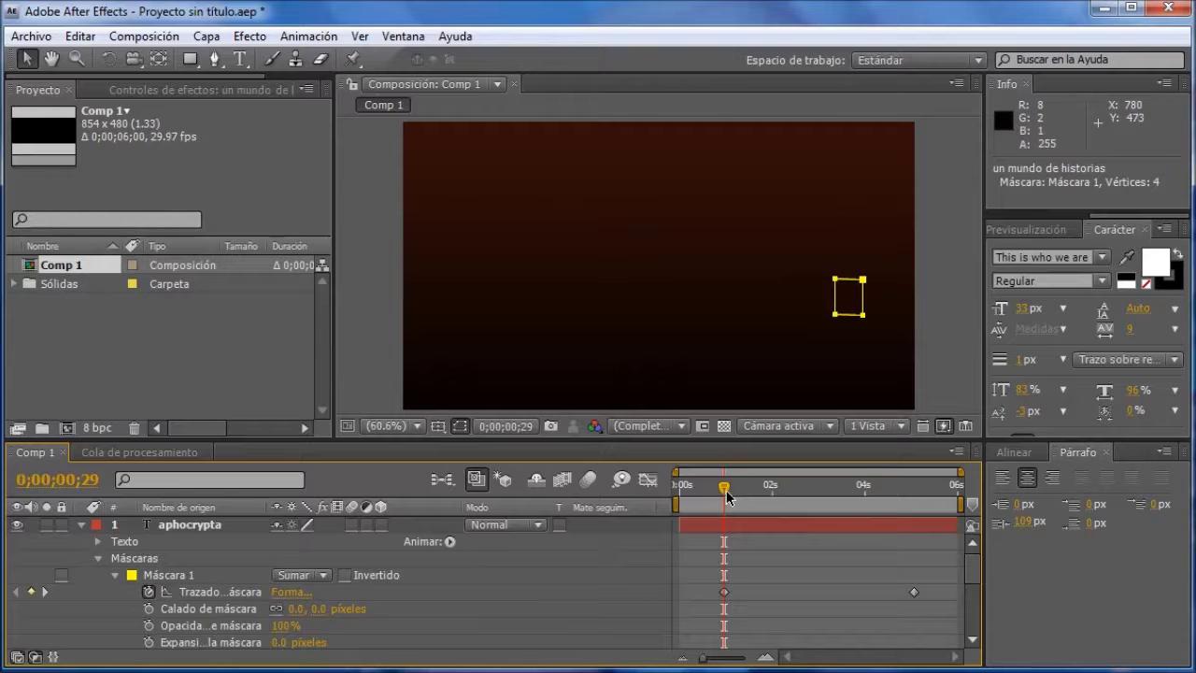
At 0;00;05;02, widen the mask vertices to cover the whole subtitle.
left_click_drag(725, 489, 914, 493)
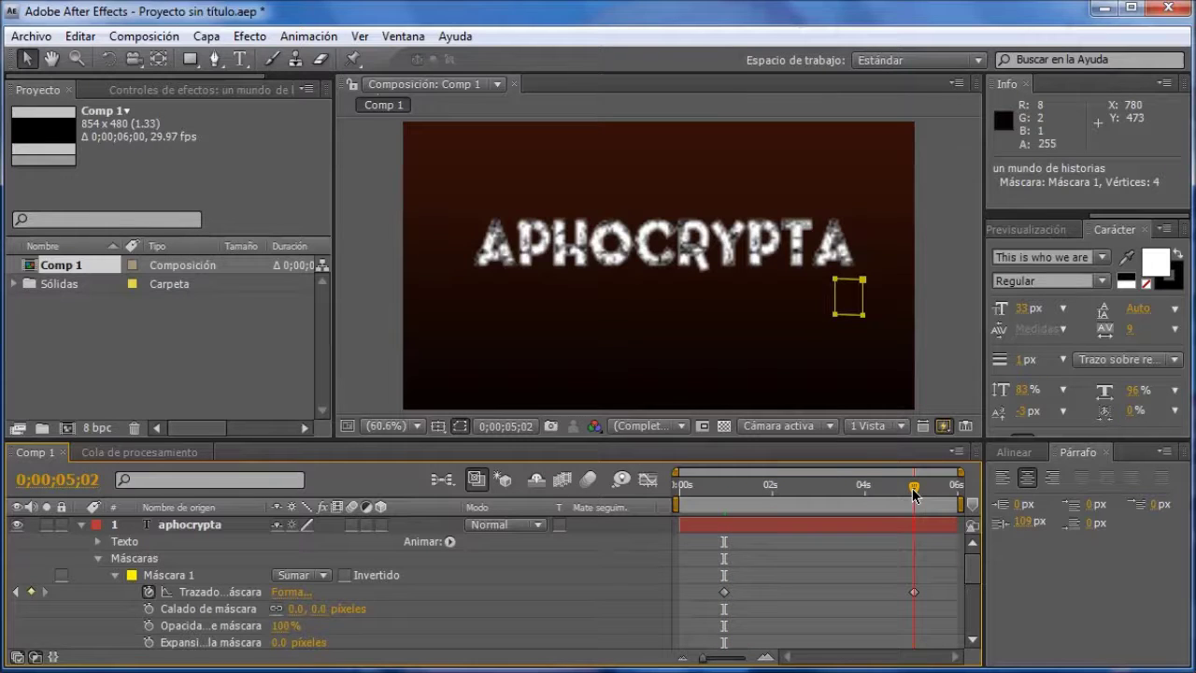
scroll(699, 591, "down", 1)
scroll(700, 591, "down", 2)
scroll(700, 590, "down", 2)
scroll(699, 591, "down", 1)
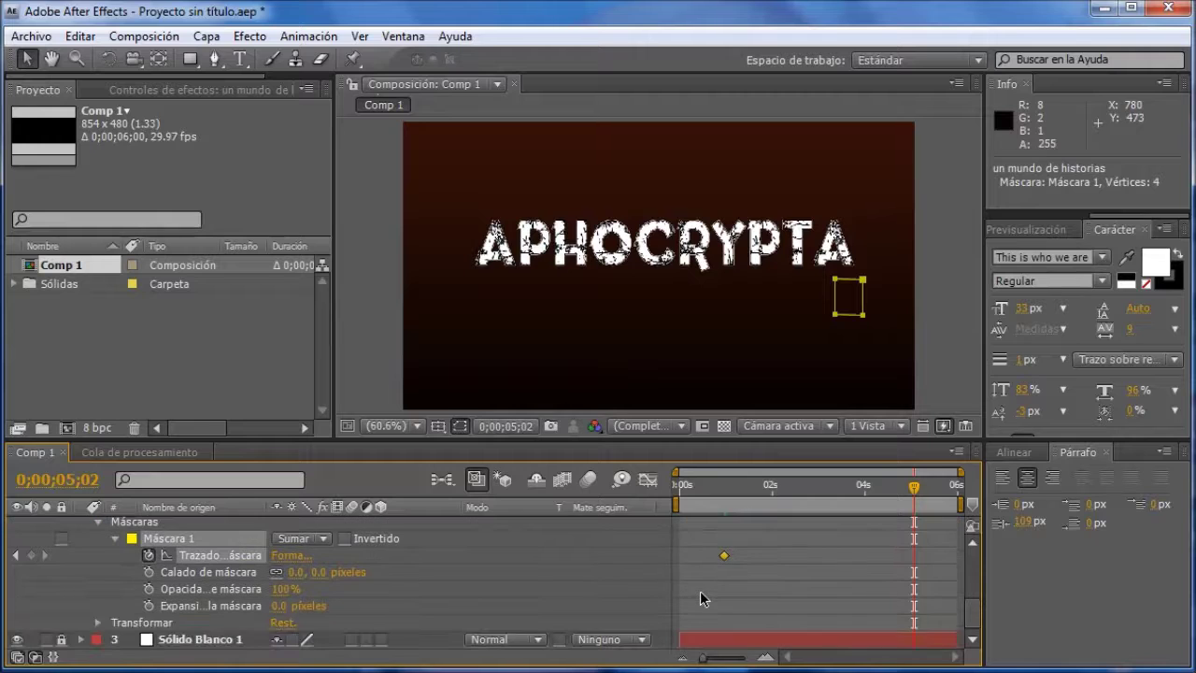
left_click(27, 58)
mouse_move(846, 338)
left_mouse_down()
mouse_move(823, 279)
mouse_move(458, 280)
left_mouse_up()
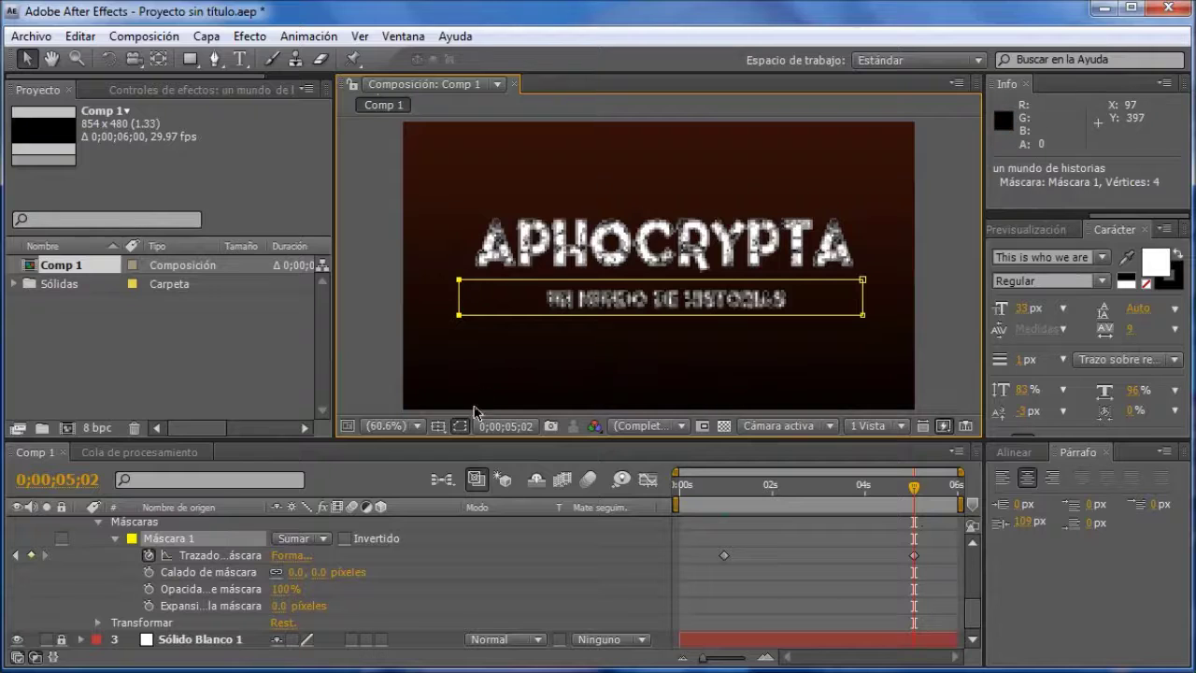
key("Page_Up")
Return the current time to 0;00;00;00.
left_click_drag(867, 488, 614, 505)
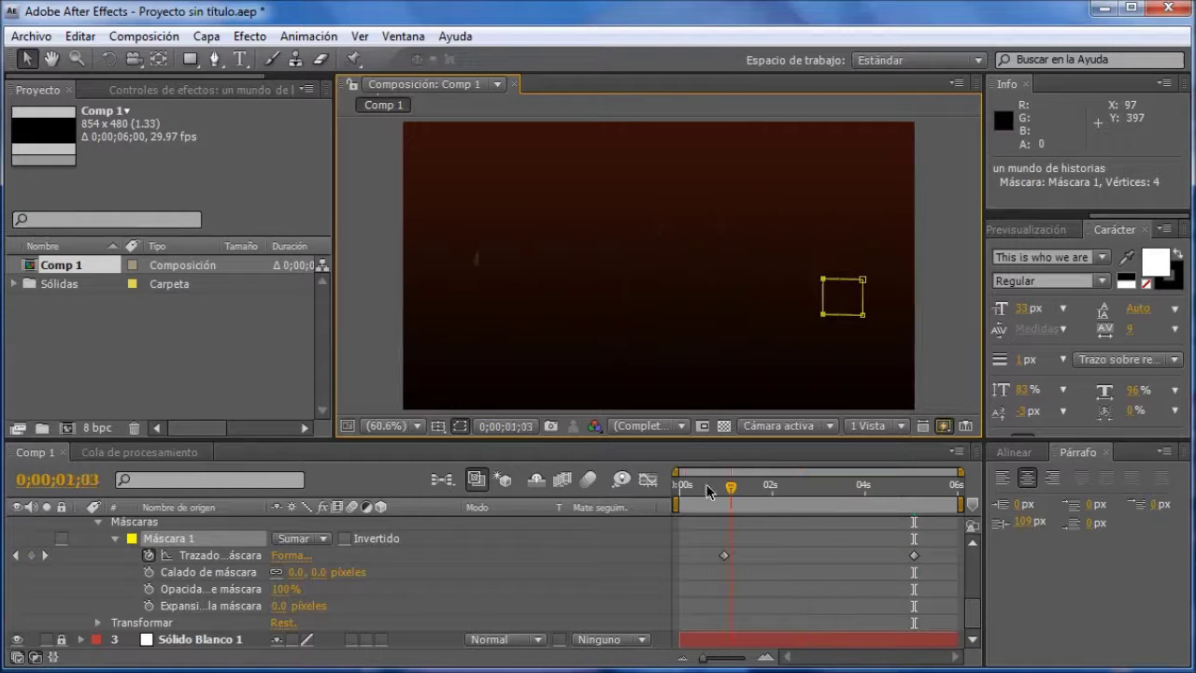
scroll(867, 587, "up", 3)
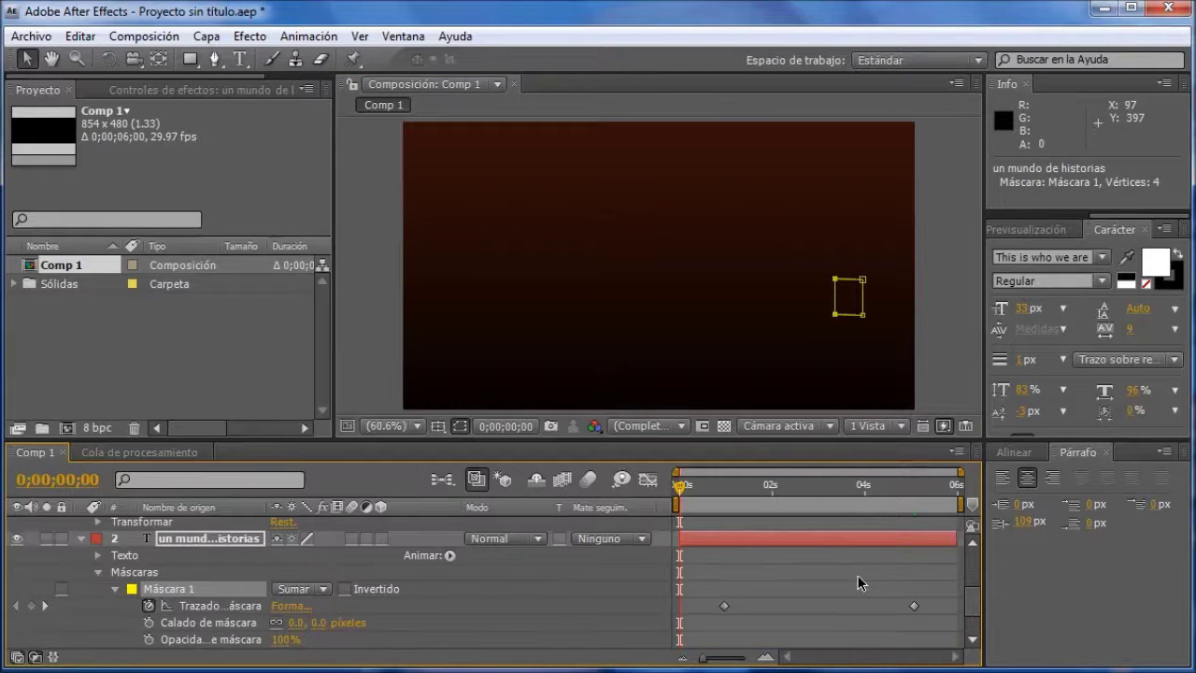
scroll(849, 622, "up", 3)
scroll(861, 573, "down", 3)
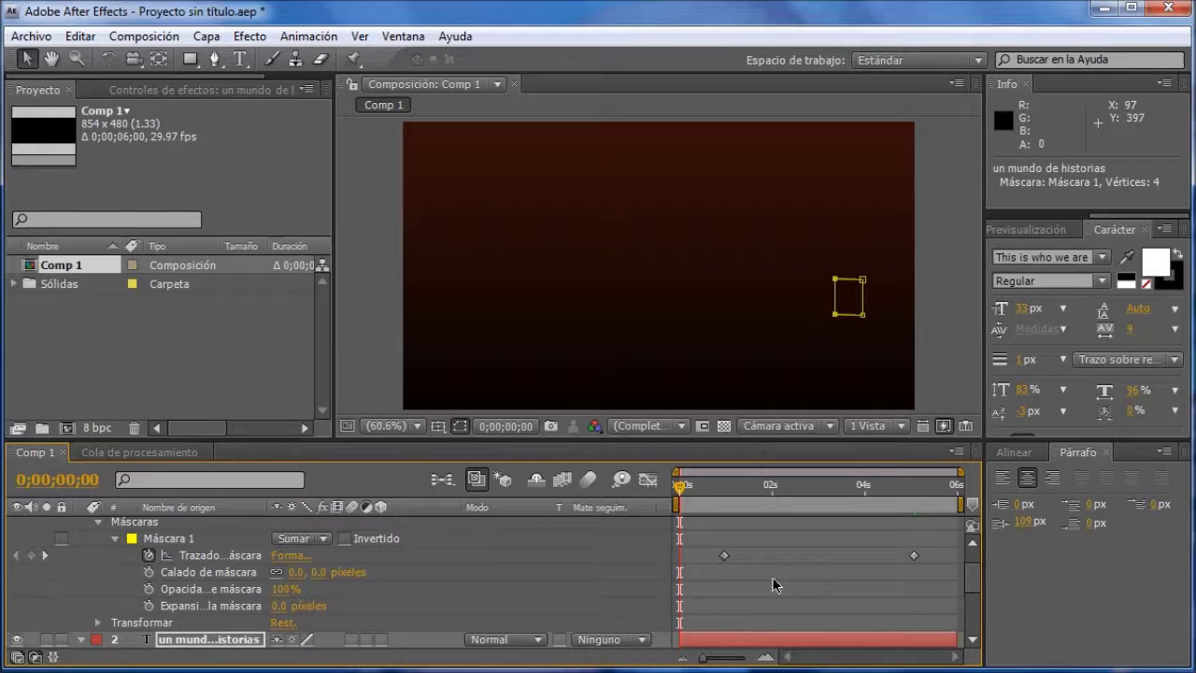
scroll(915, 561, "down", 6)
scroll(911, 572, "down", 3)
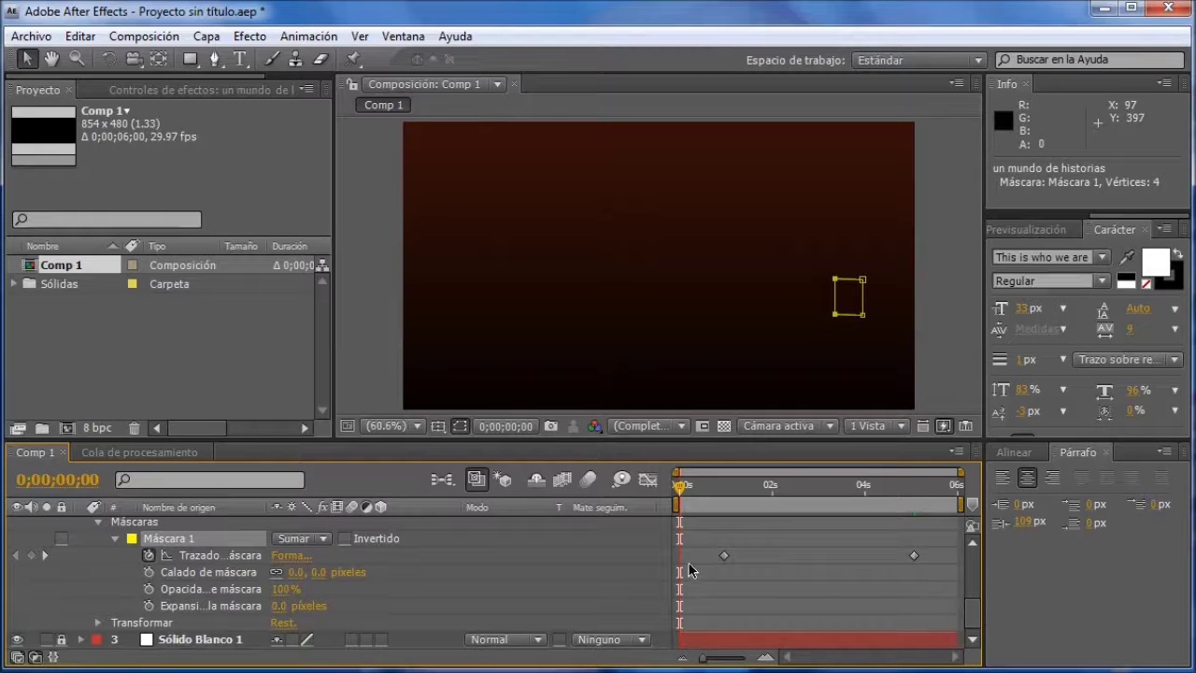
scroll(848, 619, "up", 5)
scroll(779, 587, "up", 5)
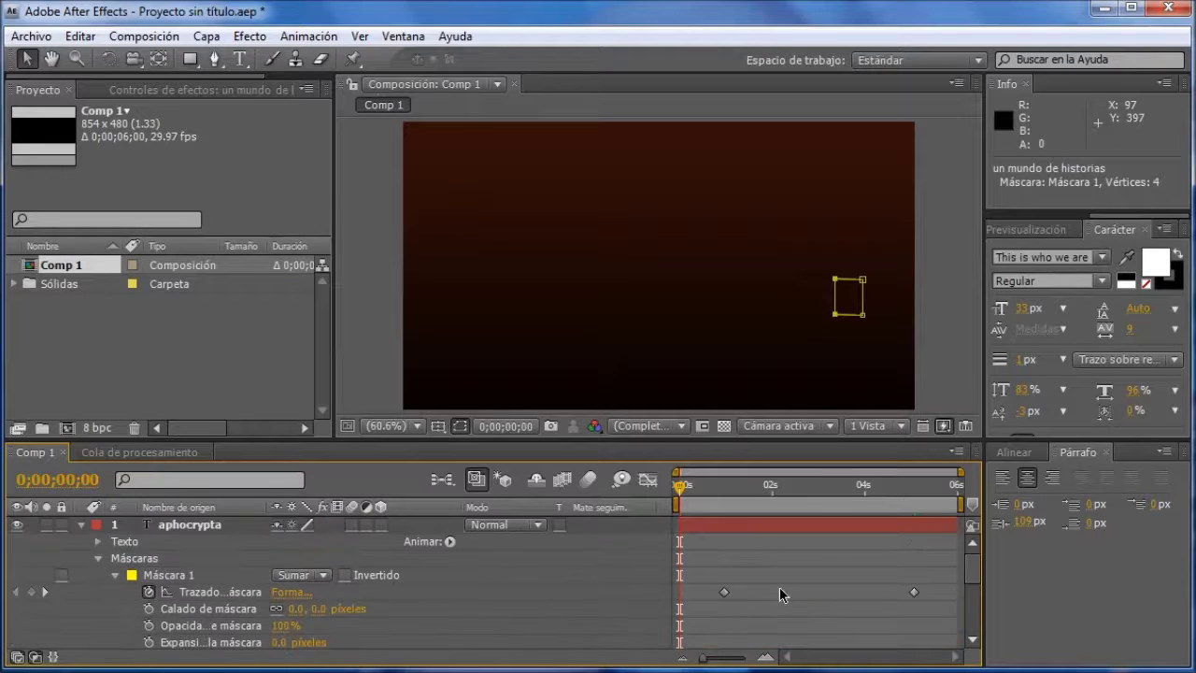
Collapse the title and subtitle layers and bring up the Previsualización panel.
left_click(80, 524)
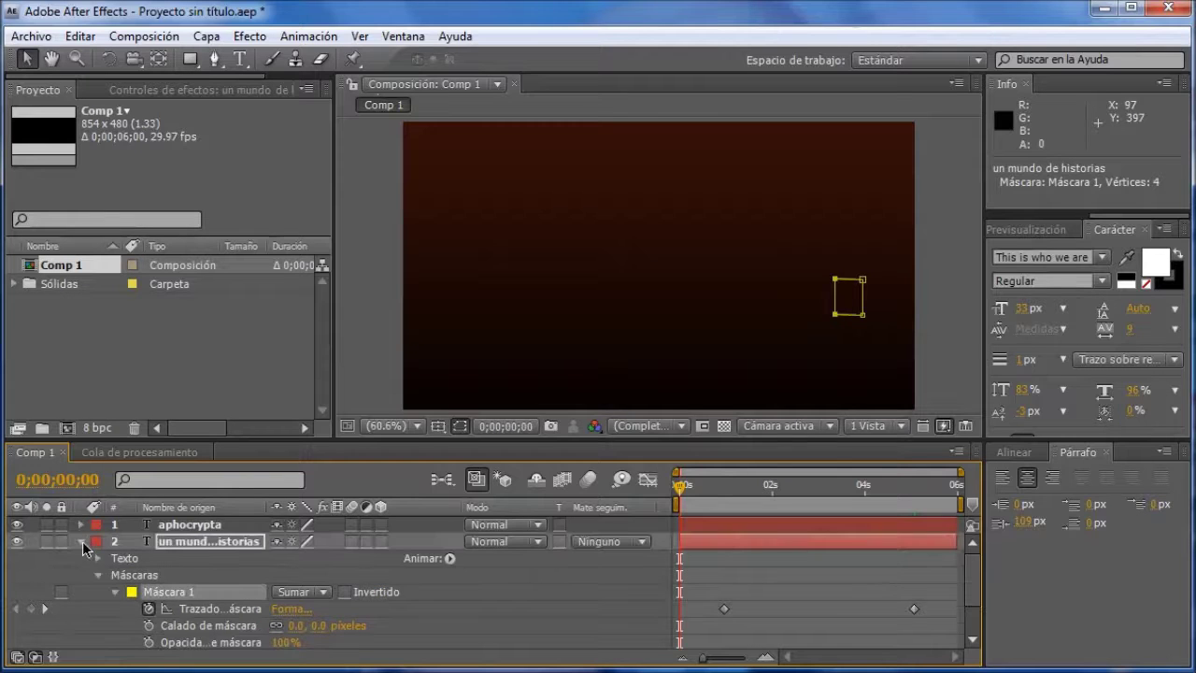
left_click(81, 541)
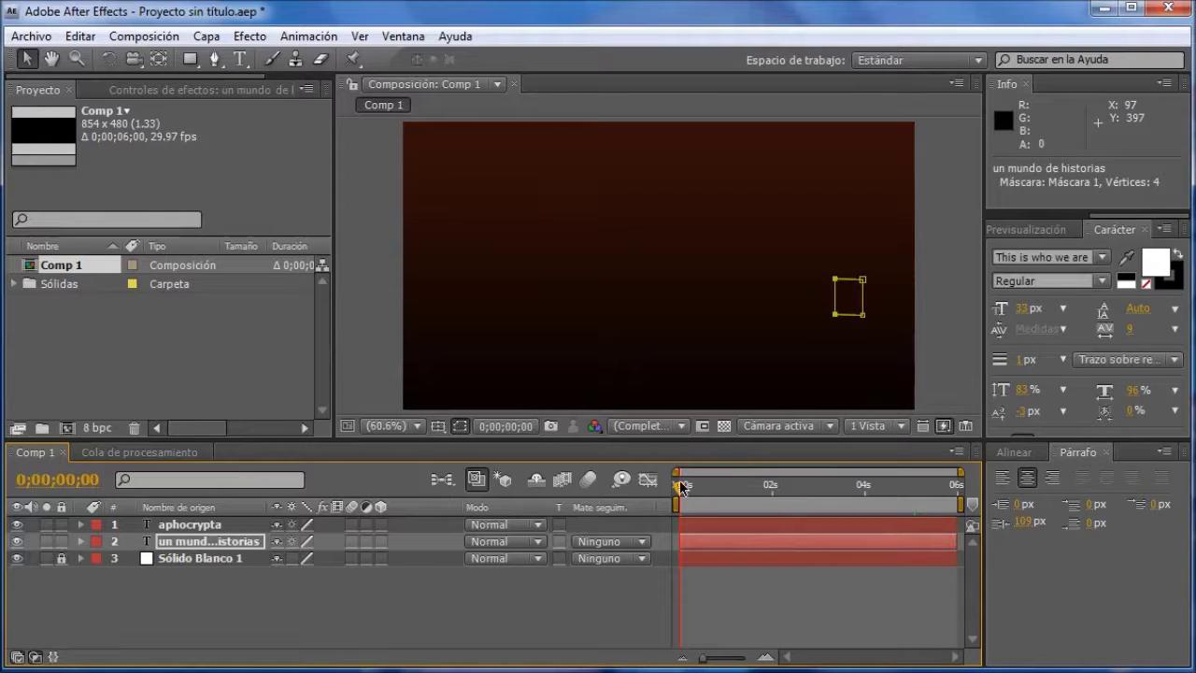
left_click(1036, 225)
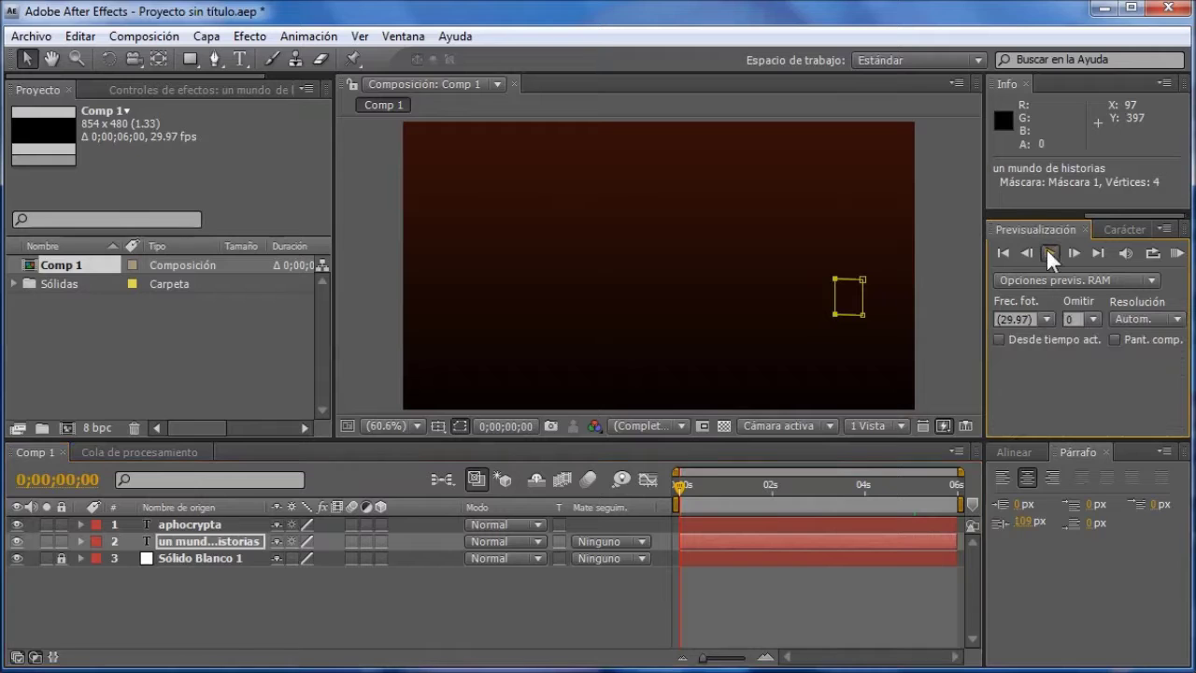
left_click(1047, 251)
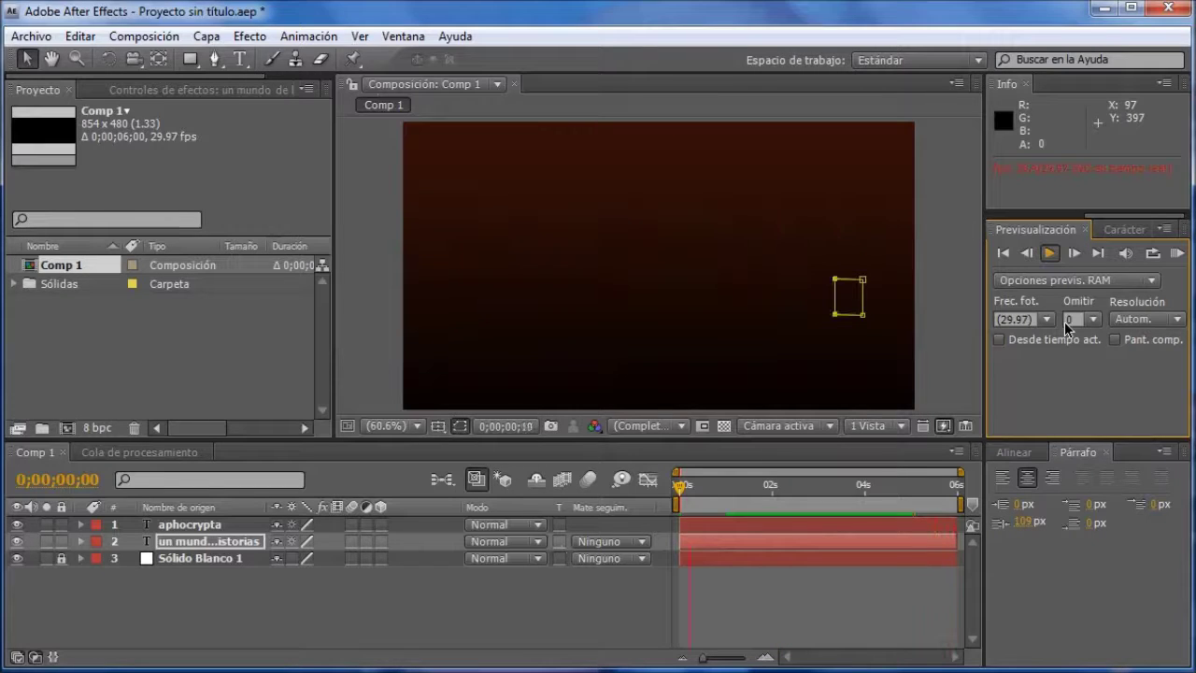
left_click(1049, 254)
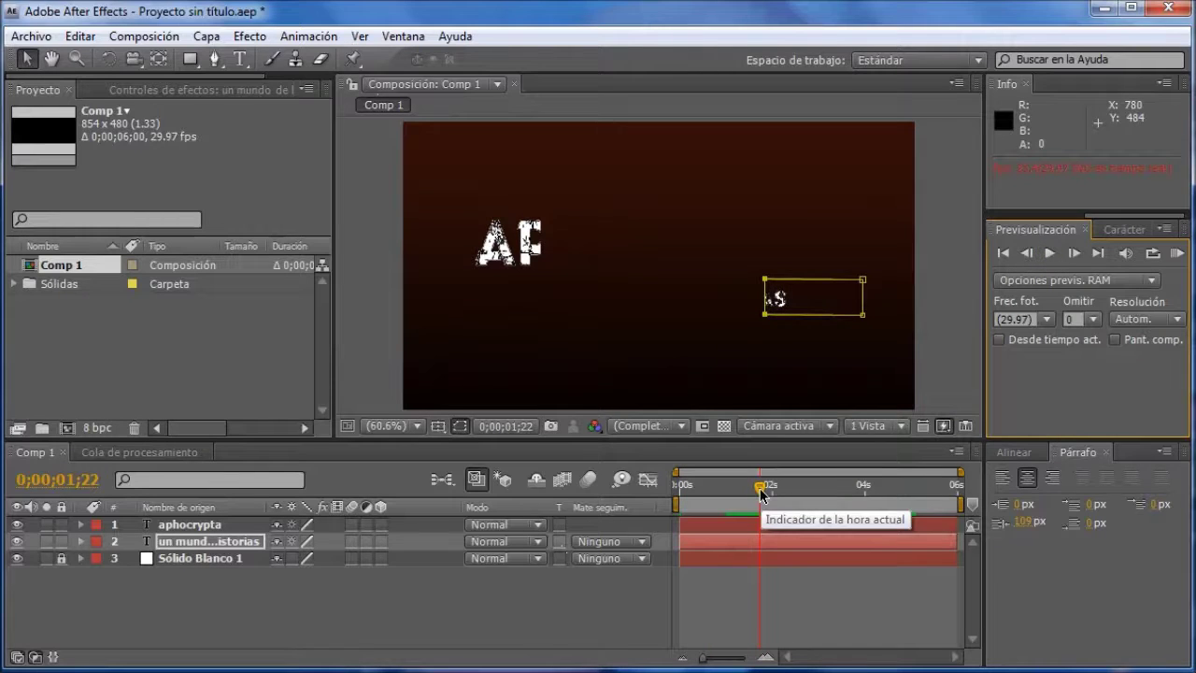
left_click_drag(760, 486, 679, 487)
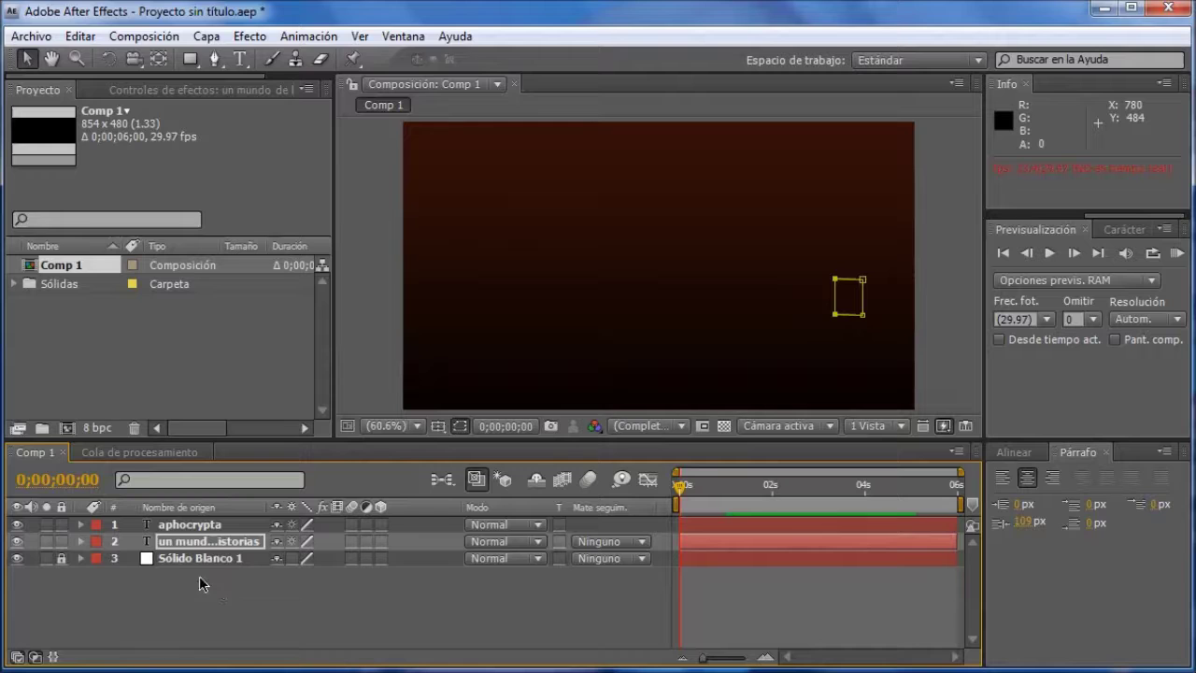
Unlock the Sólido Blanco 1 background layer and show only its Opacity property.
left_click(62, 558)
left_click(80, 541)
scroll(179, 558, "down", 1)
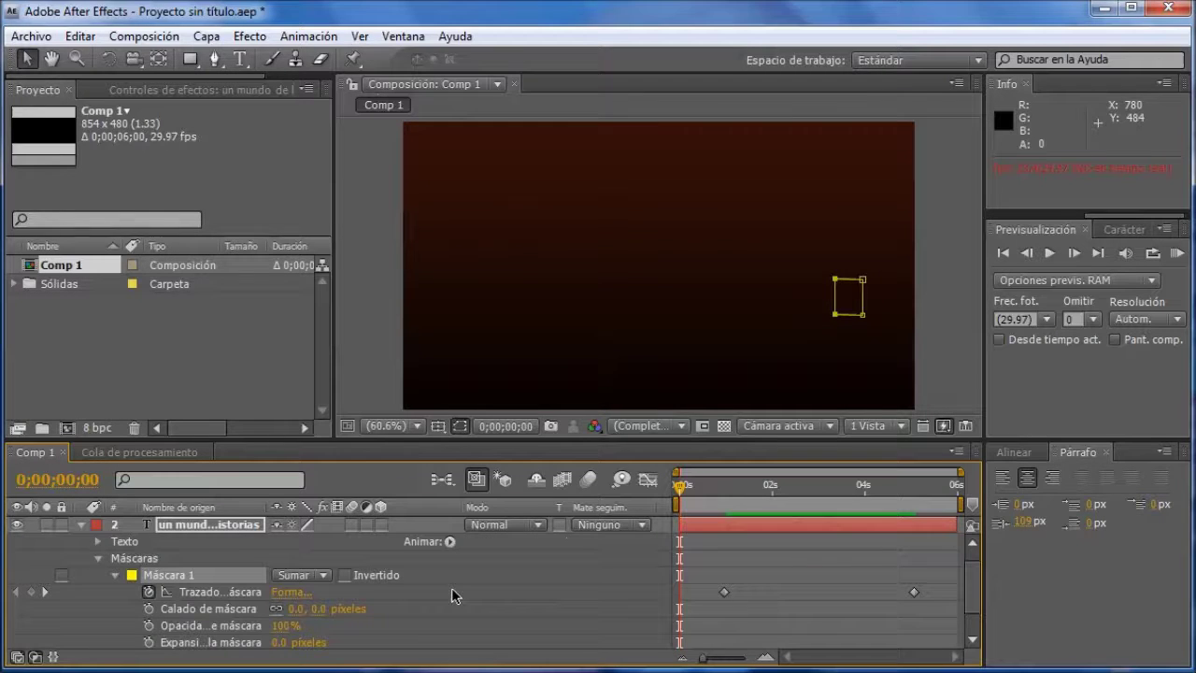
scroll(835, 588, "down", 2)
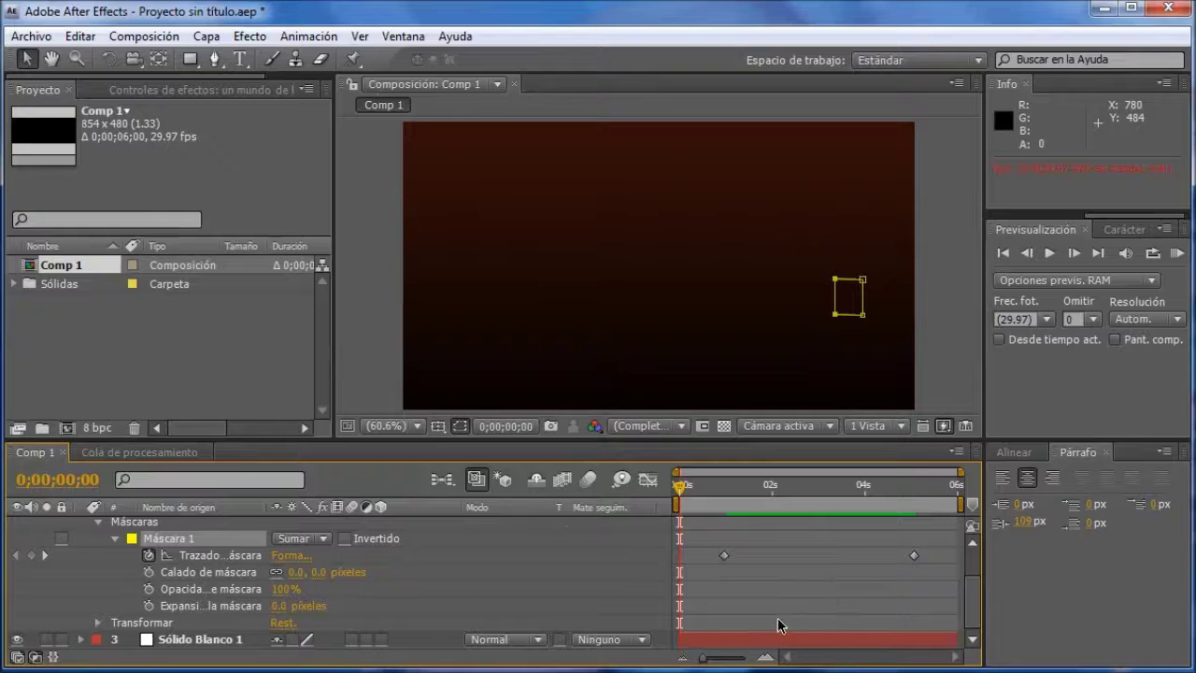
scroll(778, 618, "up", 3)
scroll(618, 597, "down", 3)
left_click(209, 640)
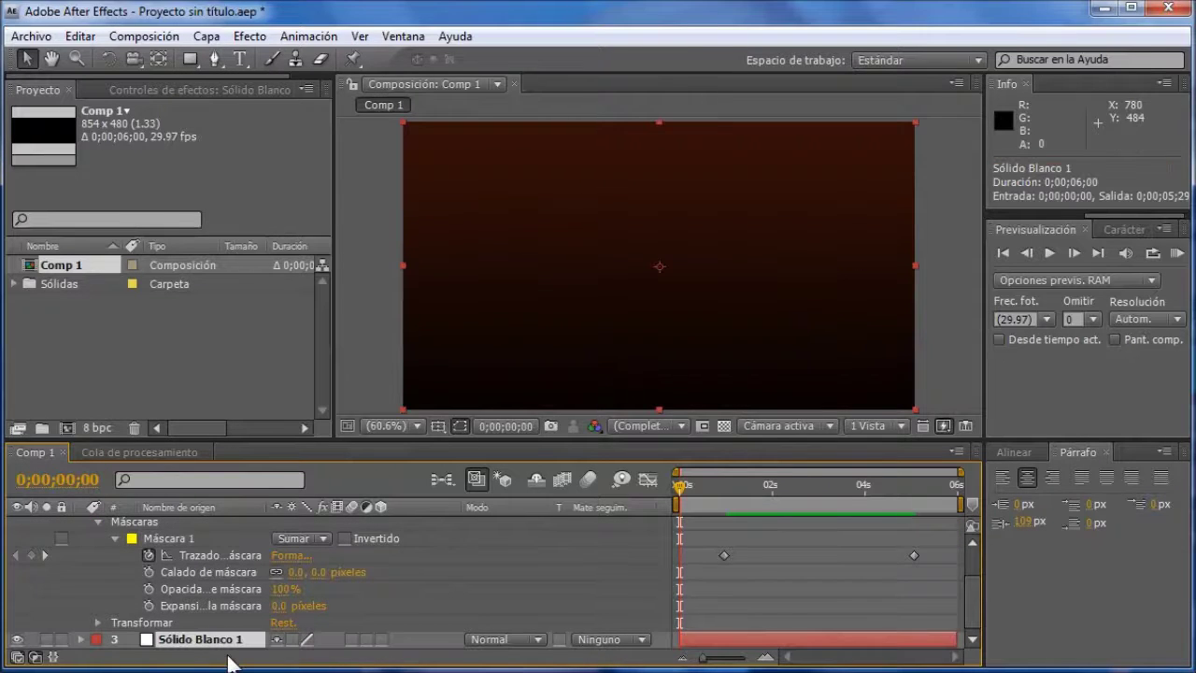
key("t")
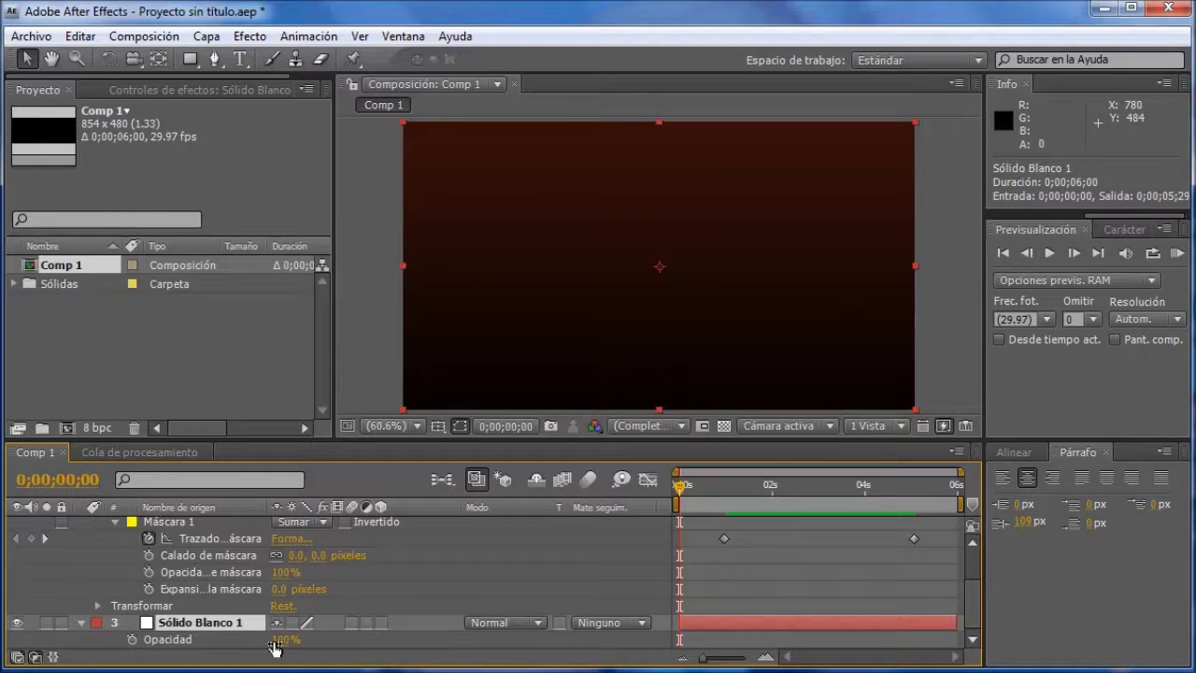
Keyframe the background opacity from 0% at the start to 100% half a second in.
left_click_drag(278, 640, 106, 644)
left_click(132, 640)
left_click_drag(682, 502, 702, 507)
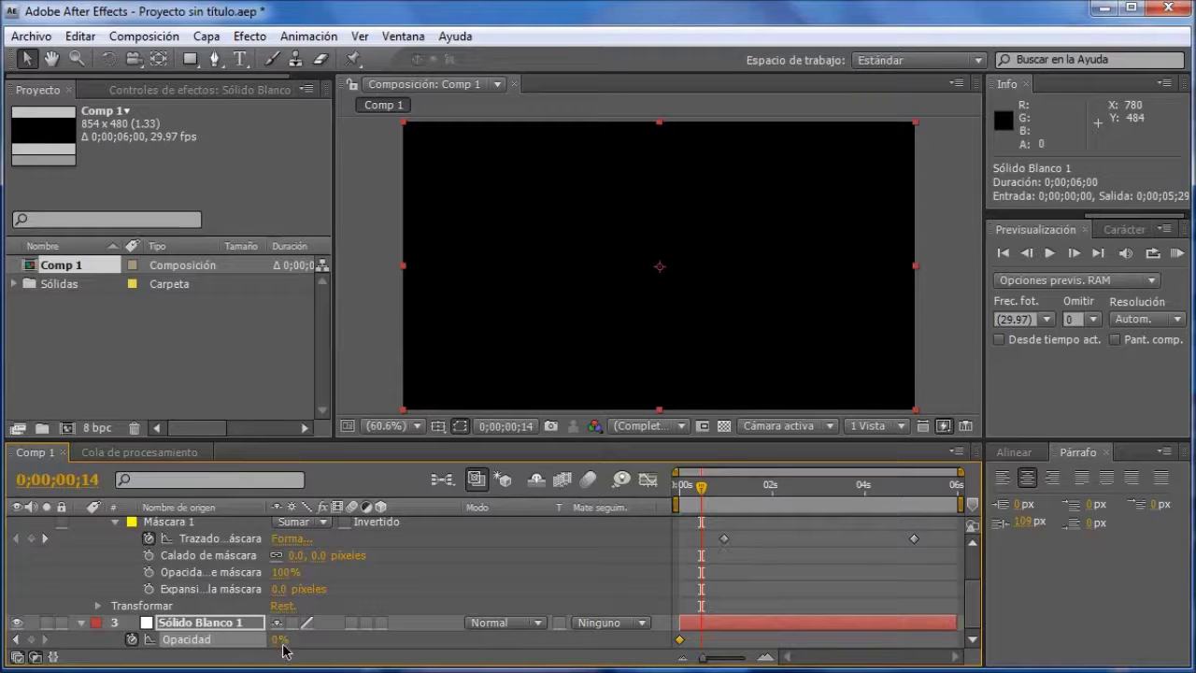
left_click_drag(279, 639, 494, 642)
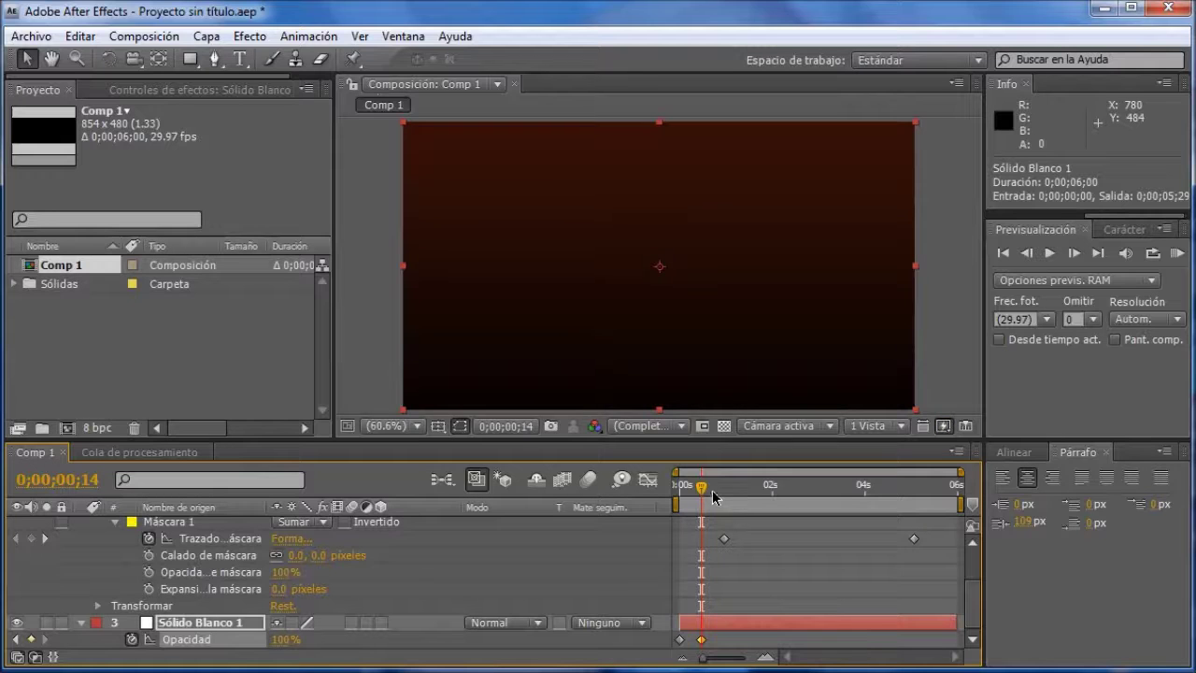
Fade the background from 100% at 0;00;05;11 to 0% at the last frame, then preview.
left_click_drag(703, 493, 931, 515)
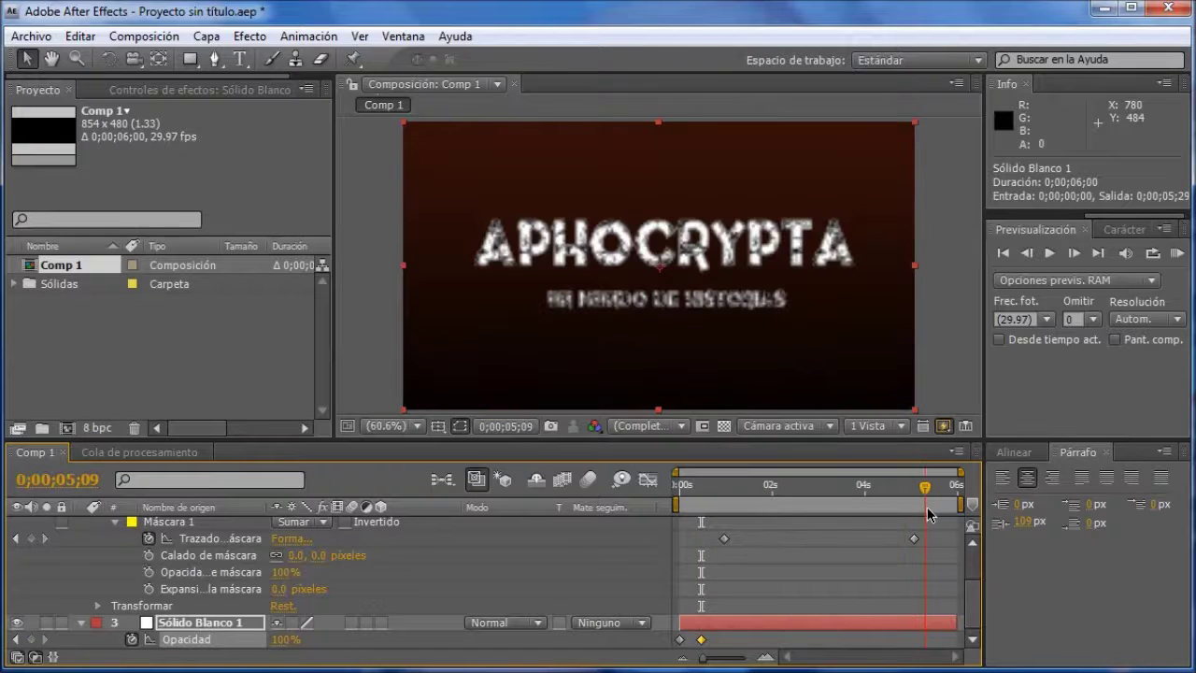
left_click_drag(285, 639, 318, 639)
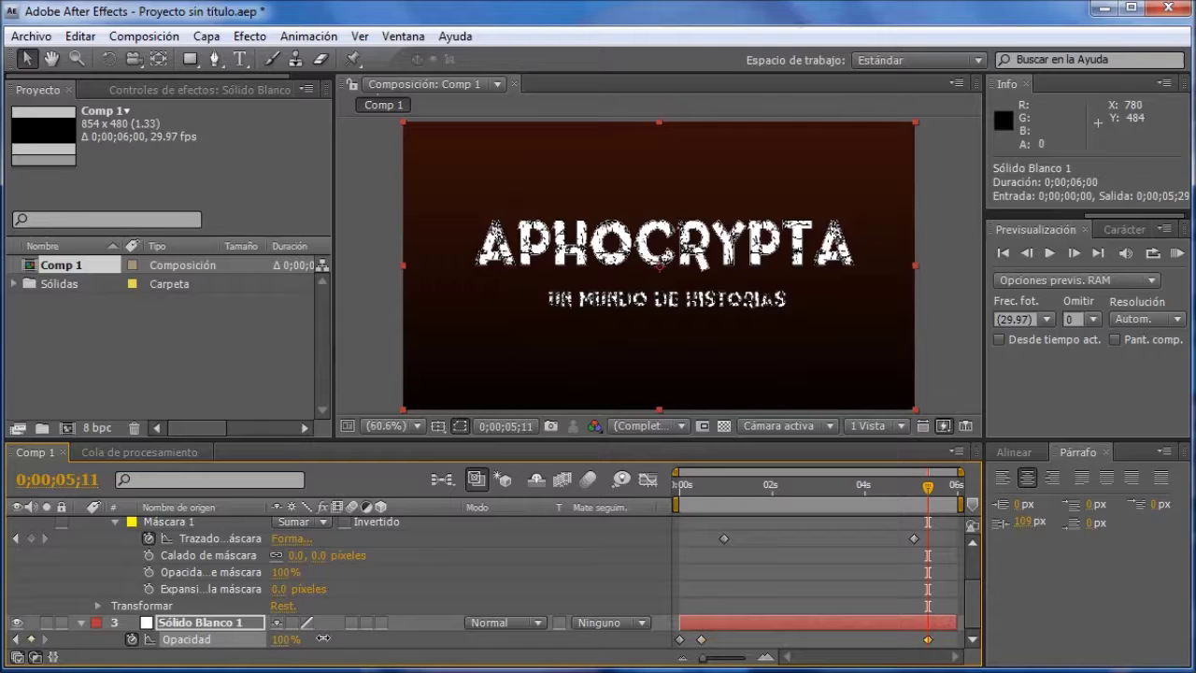
left_click_drag(931, 490, 955, 490)
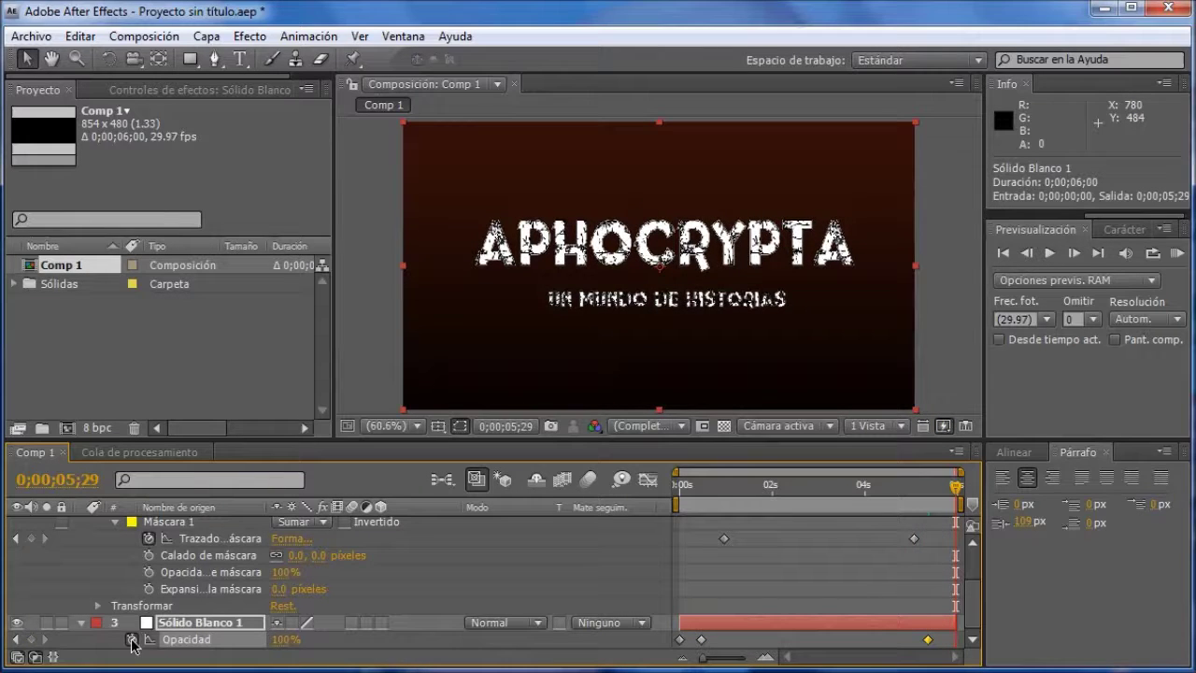
left_click_drag(280, 639, 69, 632)
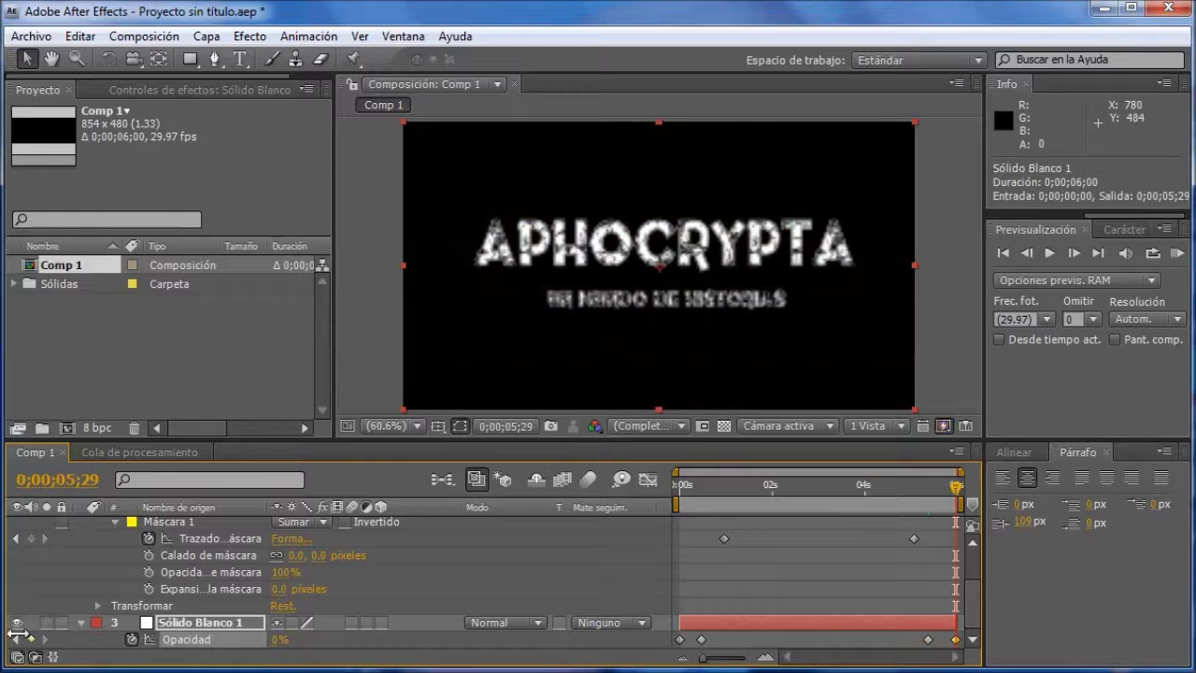
left_click(953, 492)
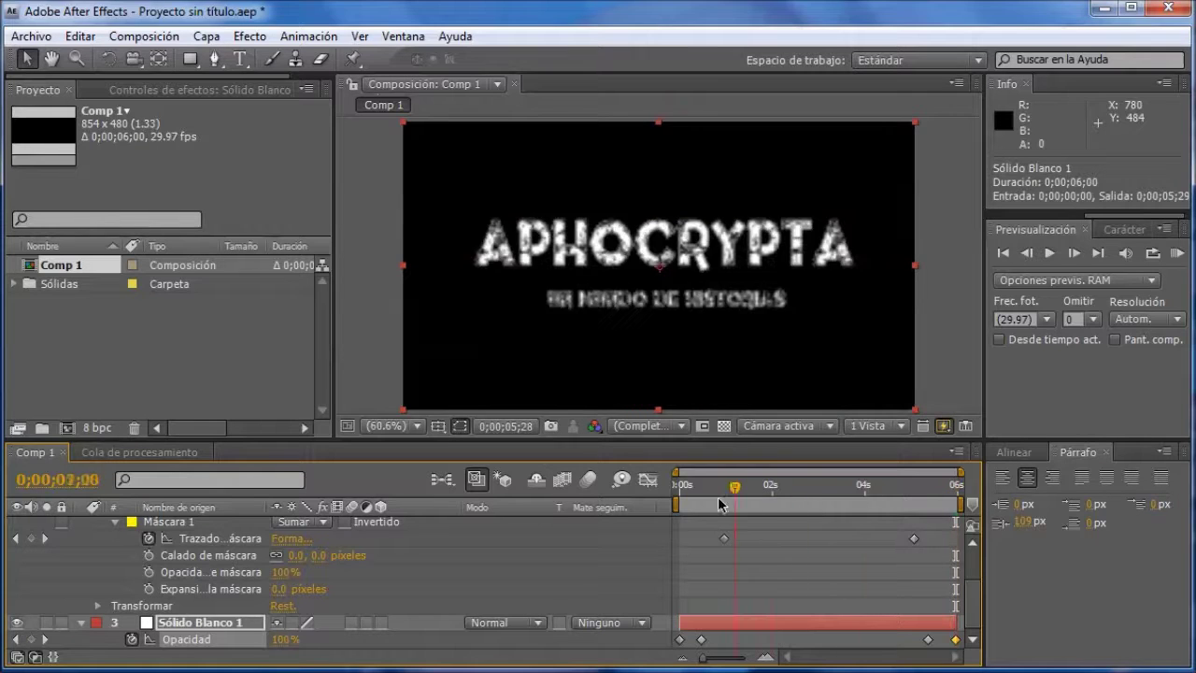
key("Home")
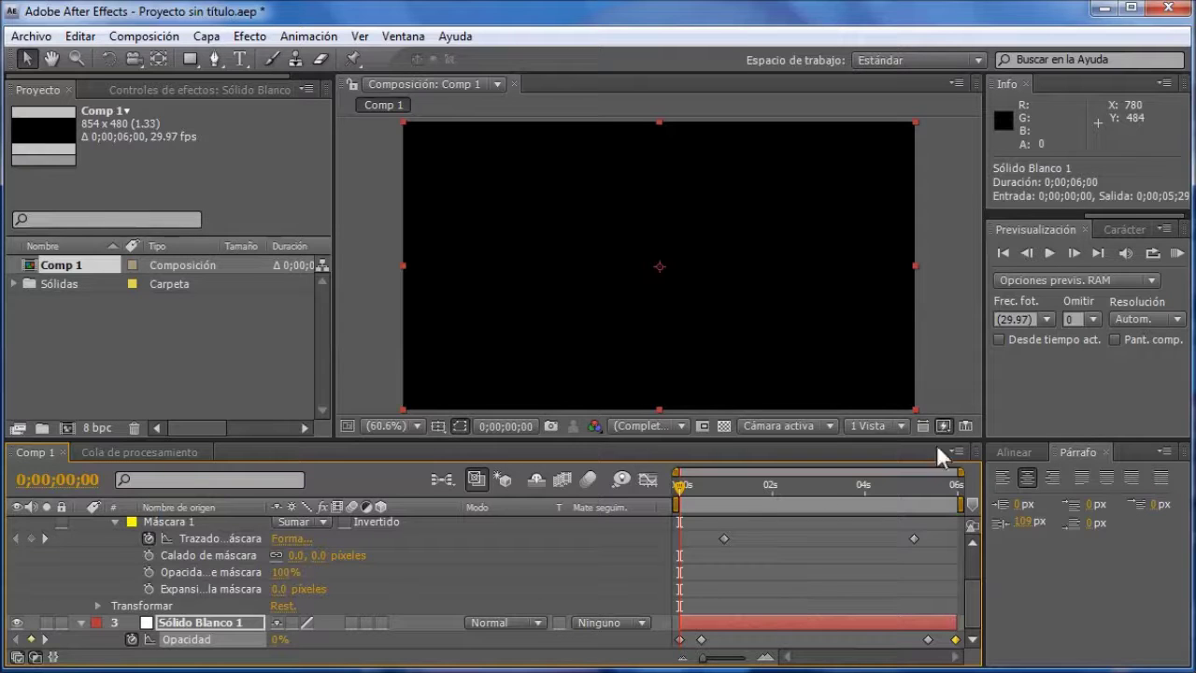
left_click(1042, 252)
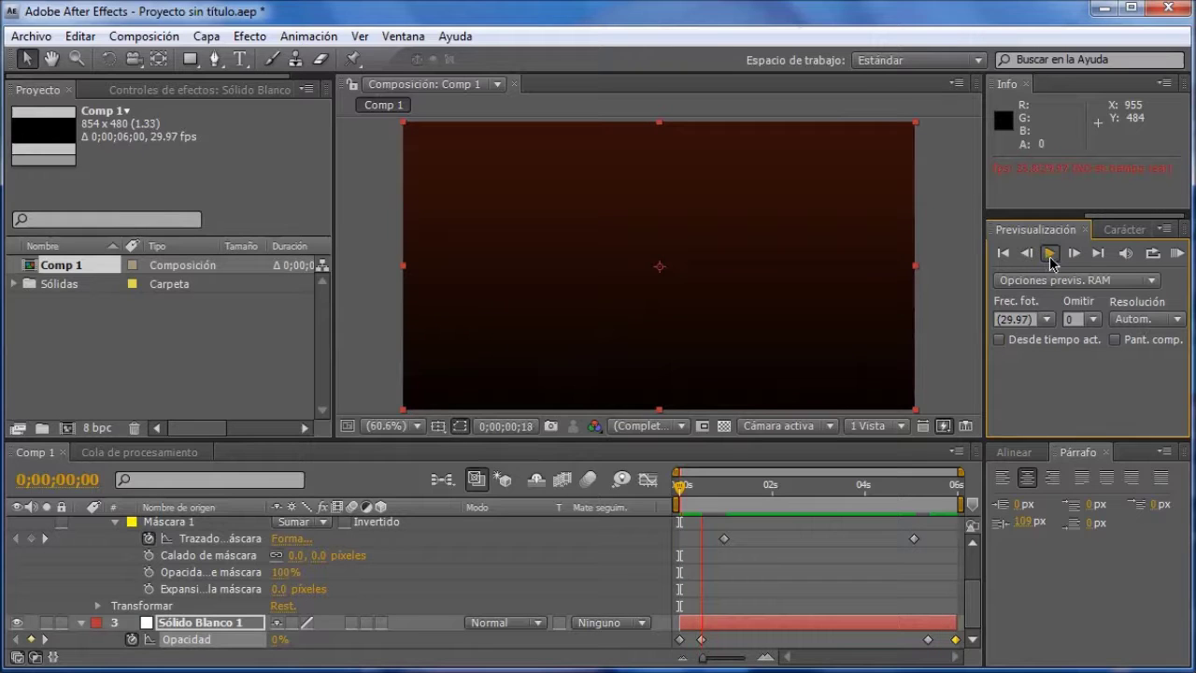
Stop the preview and delete the background's Opacidad keyframes, leaving it at 100%.
left_click(1049, 254)
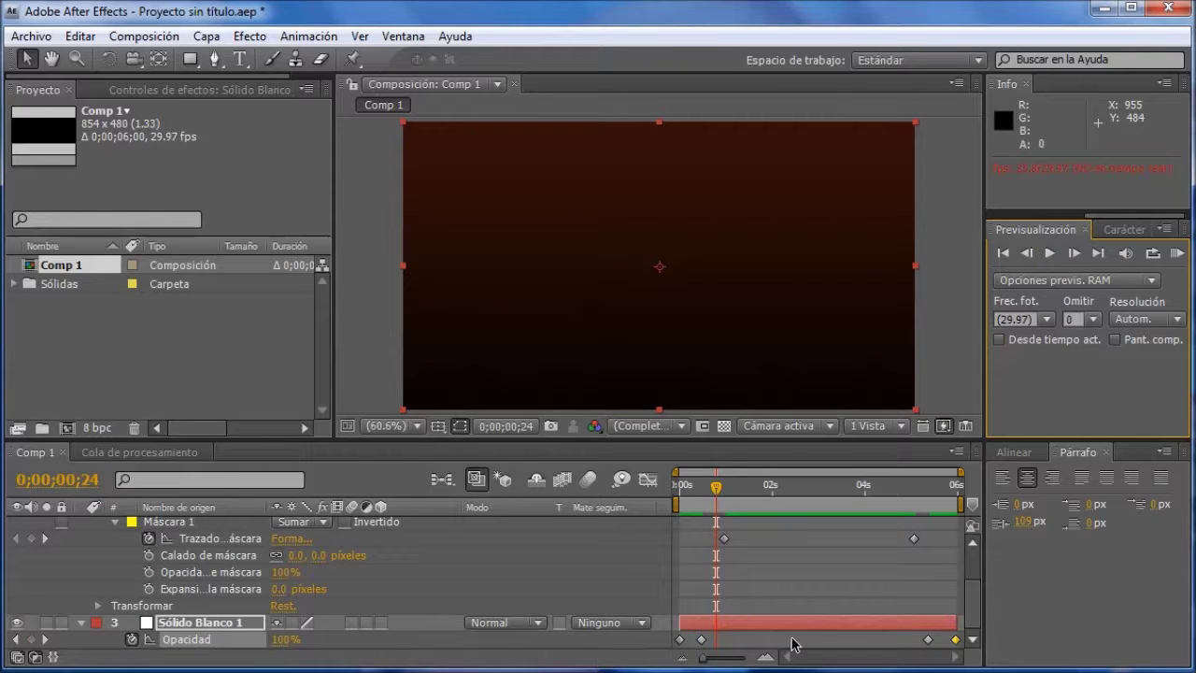
left_click_drag(869, 643, 962, 647)
key("Delete")
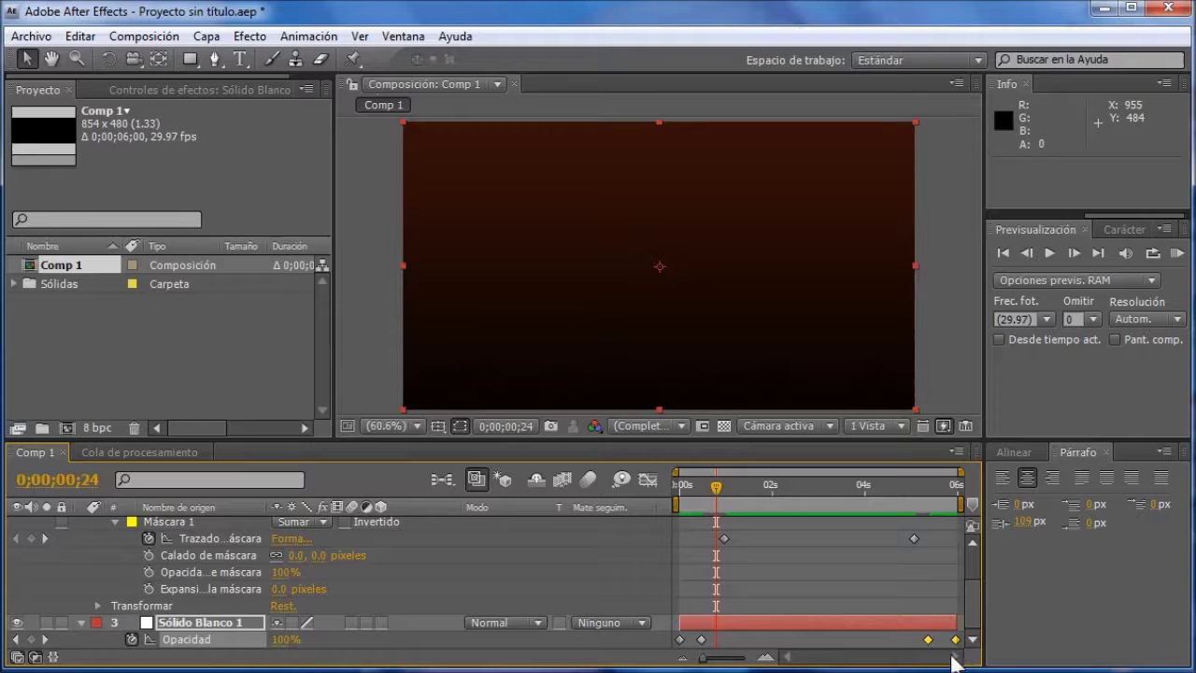
left_click(131, 639)
left_click(222, 626)
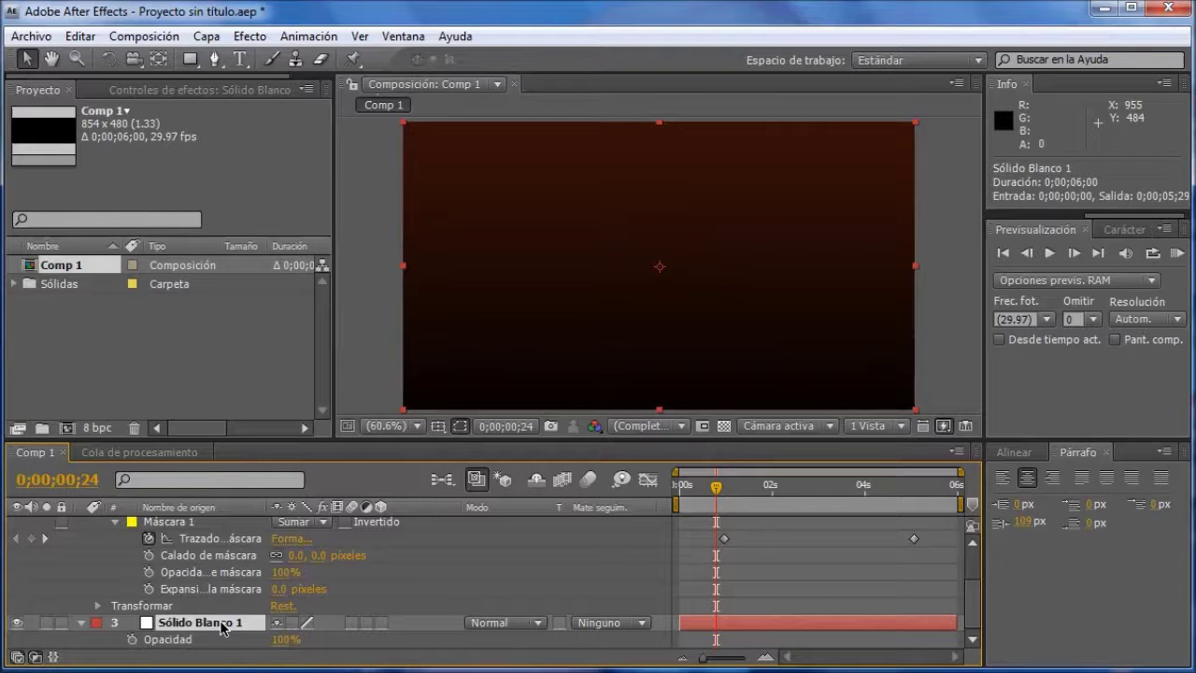
Collapse the subtitle and APHOCRYPTA layers and return the time to 0;00;00;00.
scroll(230, 630, "up", 1)
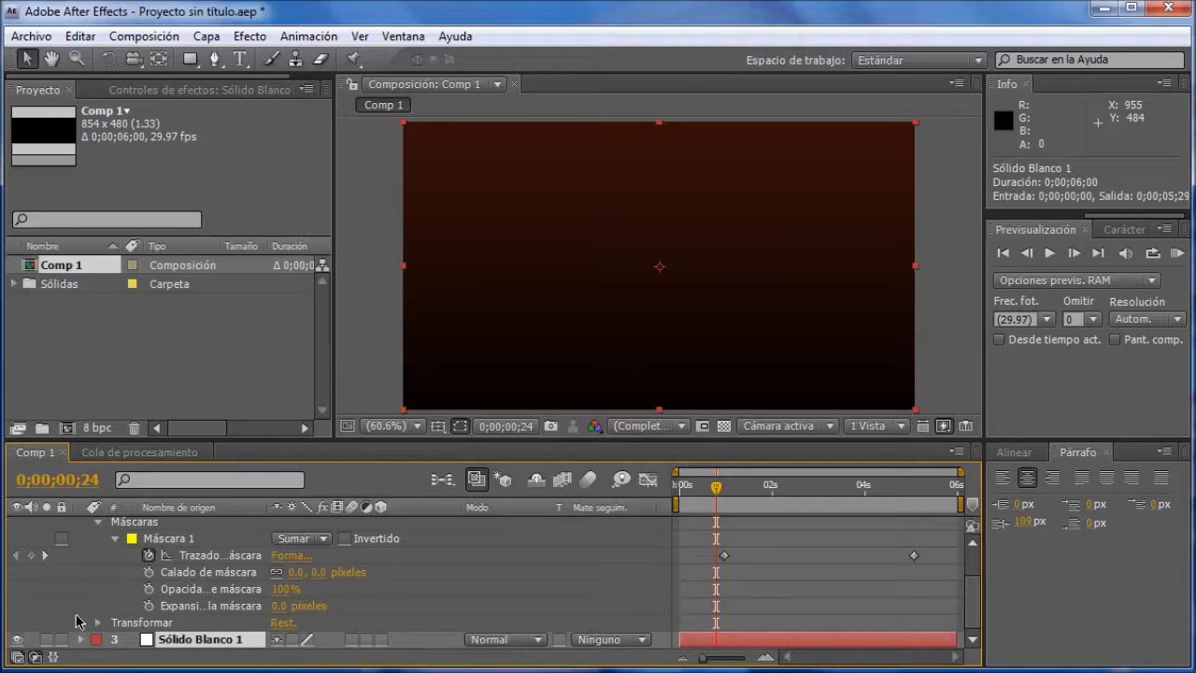
scroll(106, 602, "up", 3)
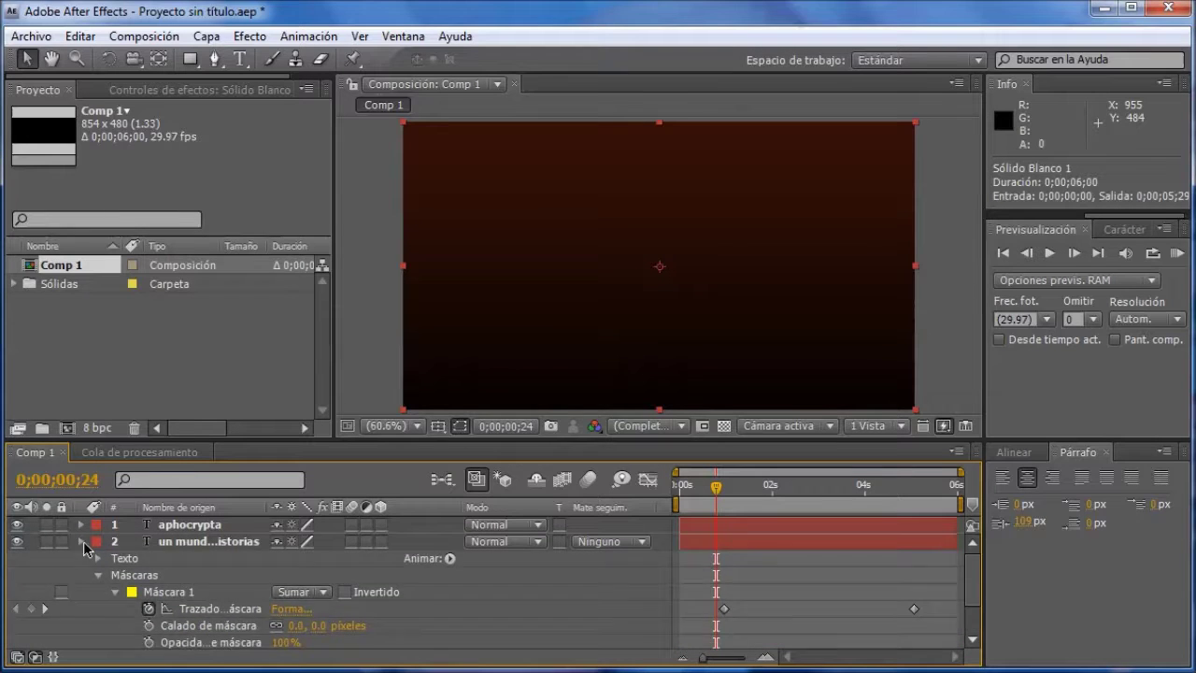
left_click(82, 542)
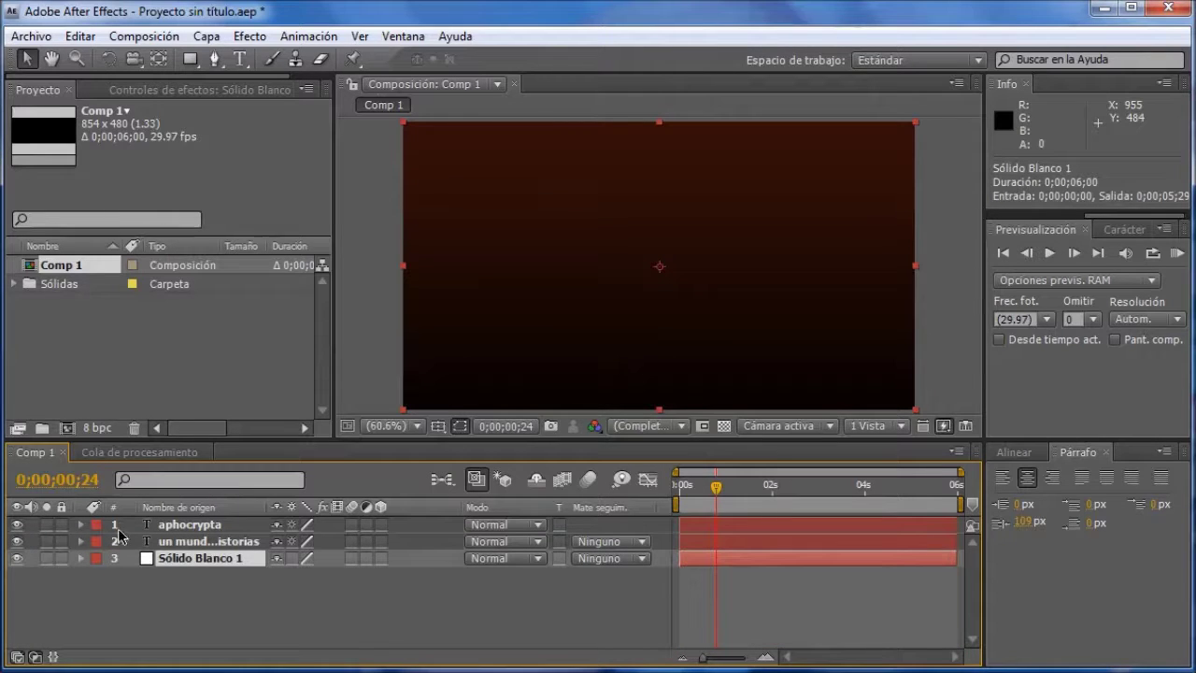
left_click(81, 525)
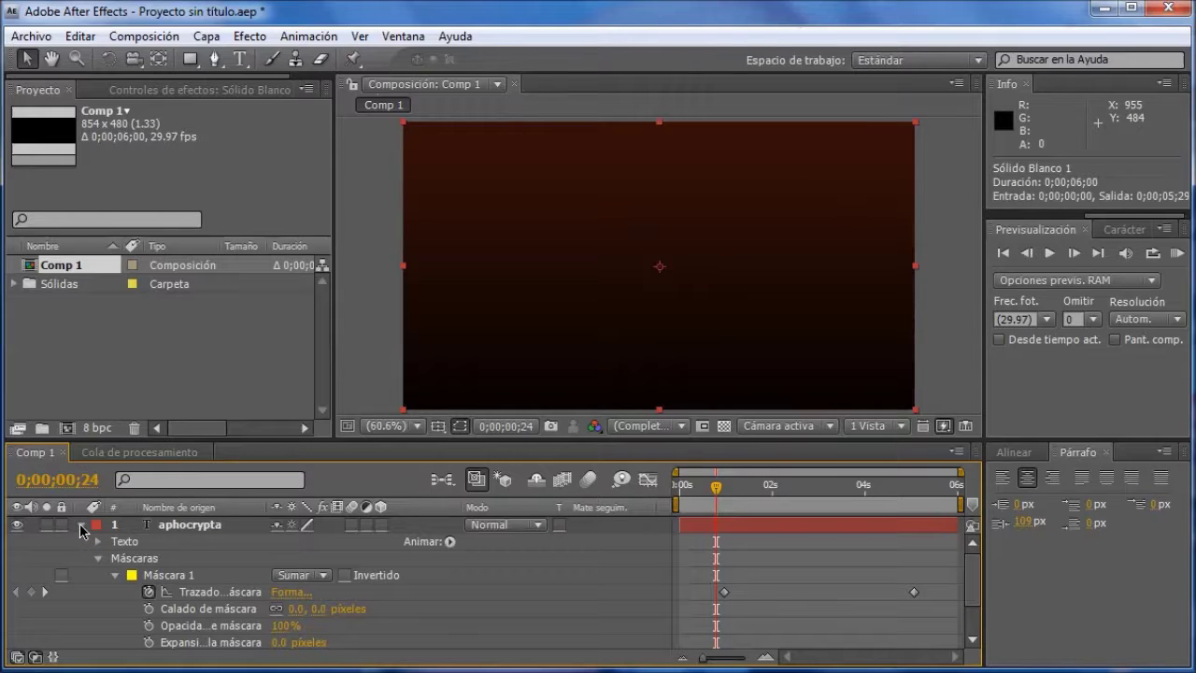
left_click_drag(717, 489, 674, 500)
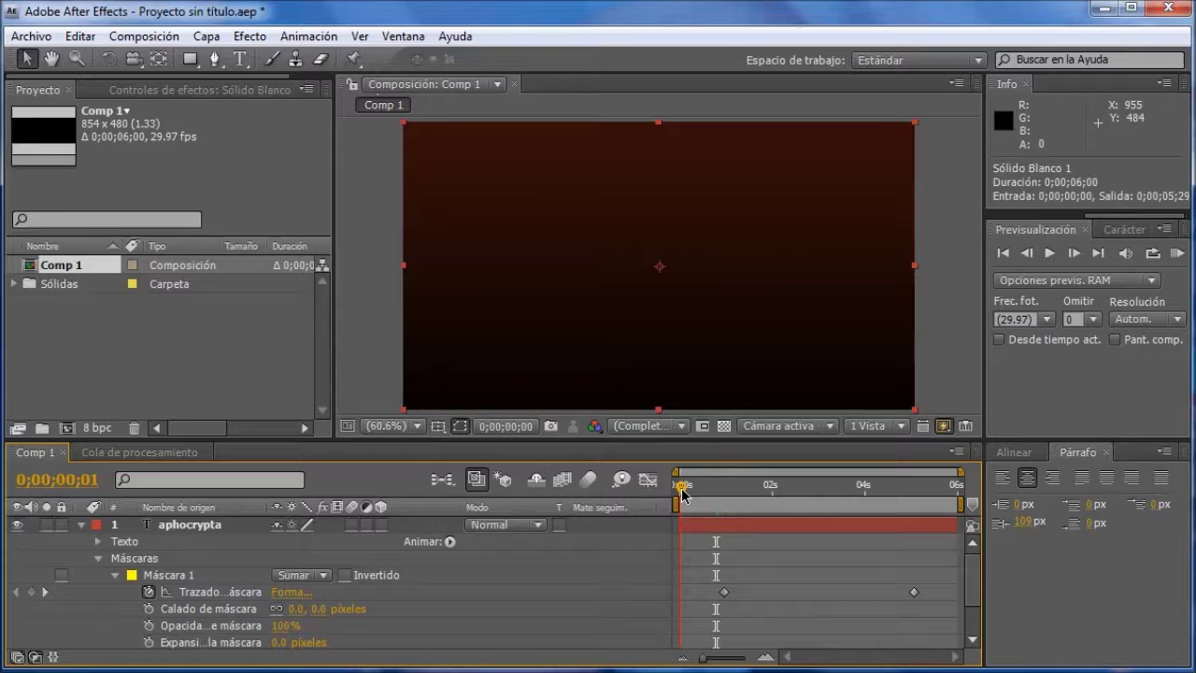
mouse_move(675, 500)
left_mouse_down()
mouse_move(728, 512)
mouse_move(962, 516)
mouse_move(681, 514)
left_mouse_up()
left_click(953, 341)
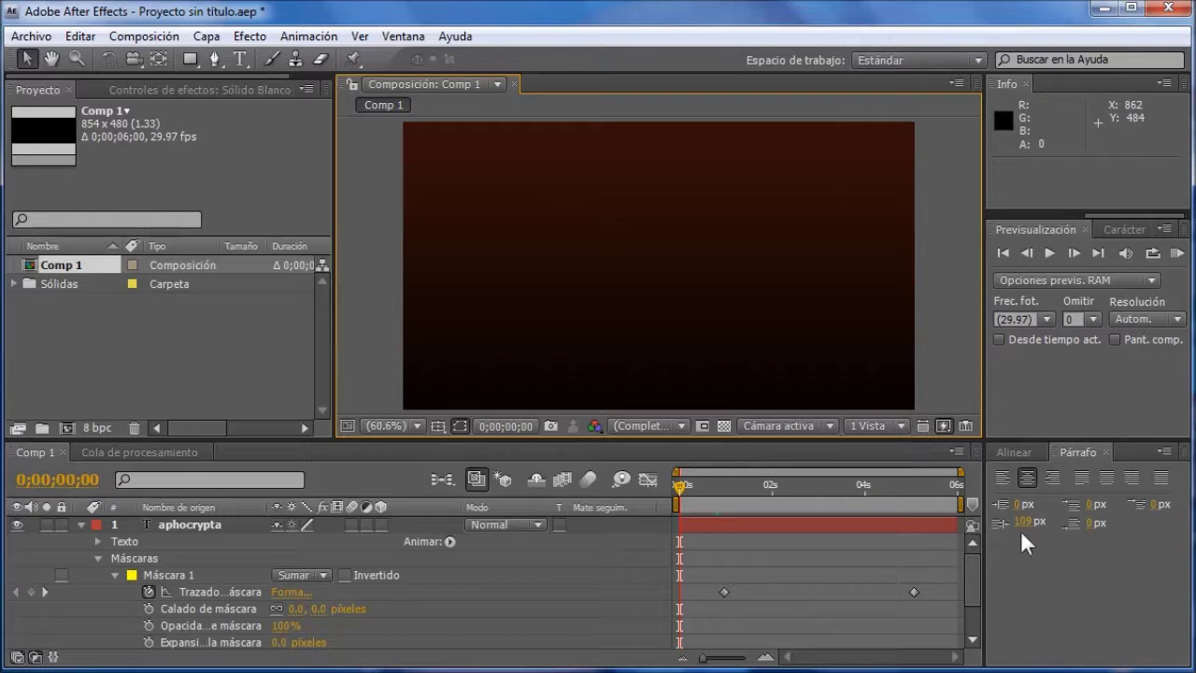
scroll(911, 598, "down", 2)
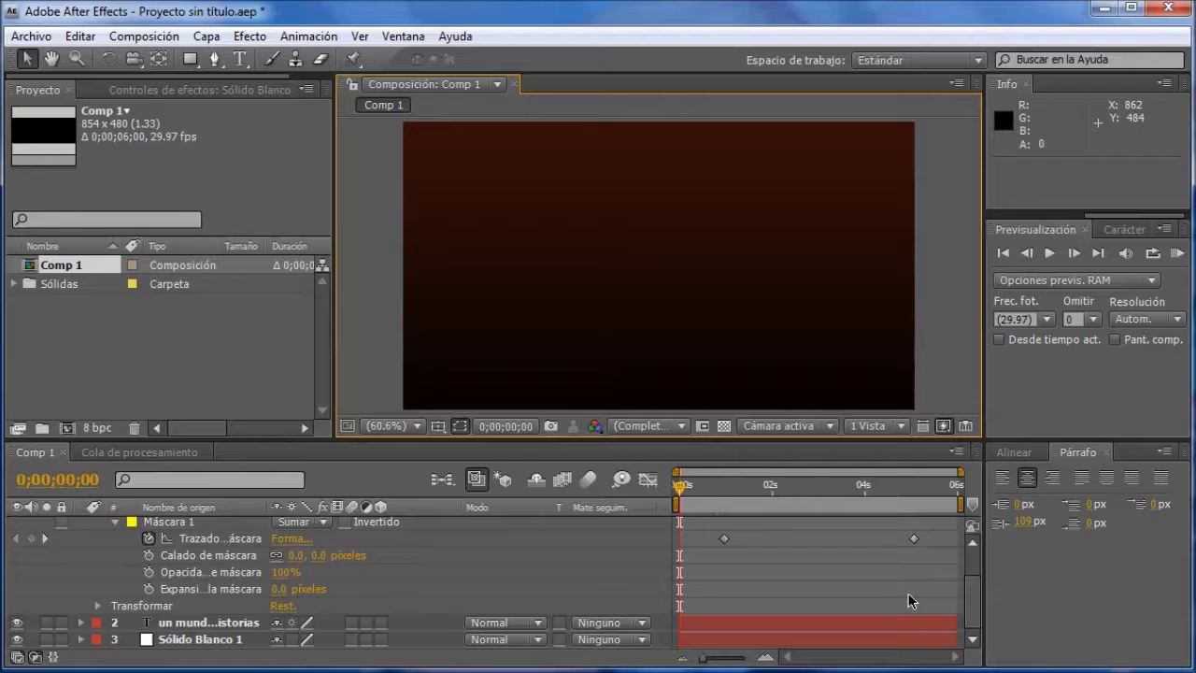
scroll(912, 598, "up", 2)
left_click(79, 525)
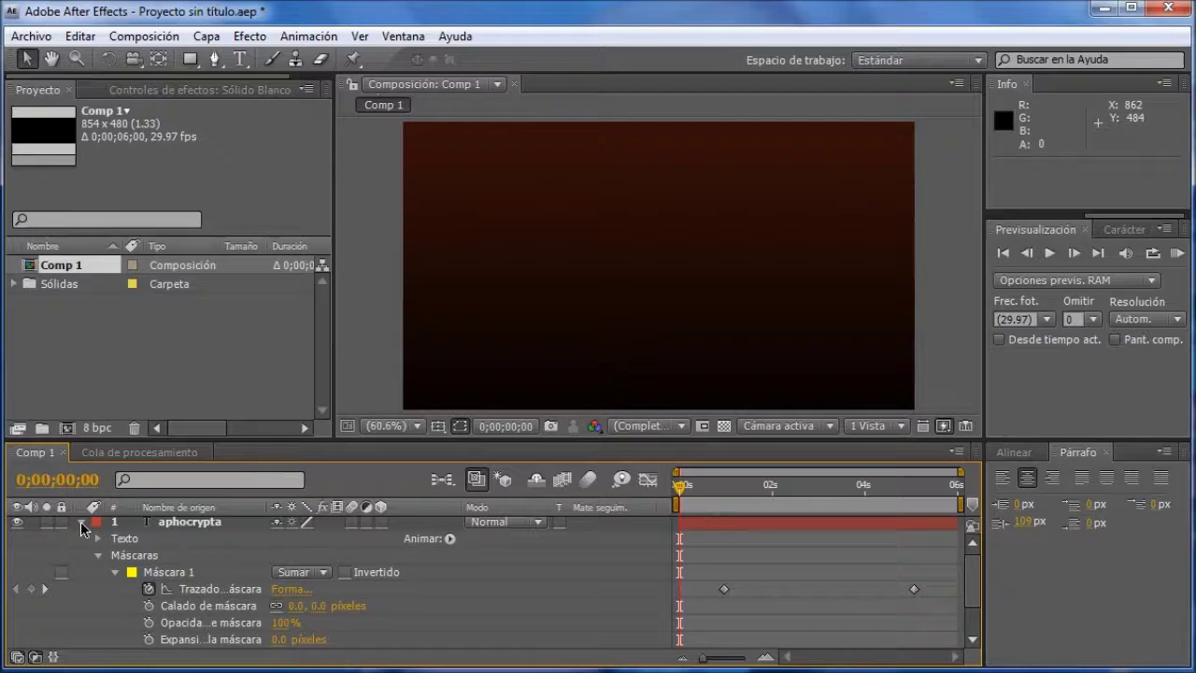
left_click(81, 522)
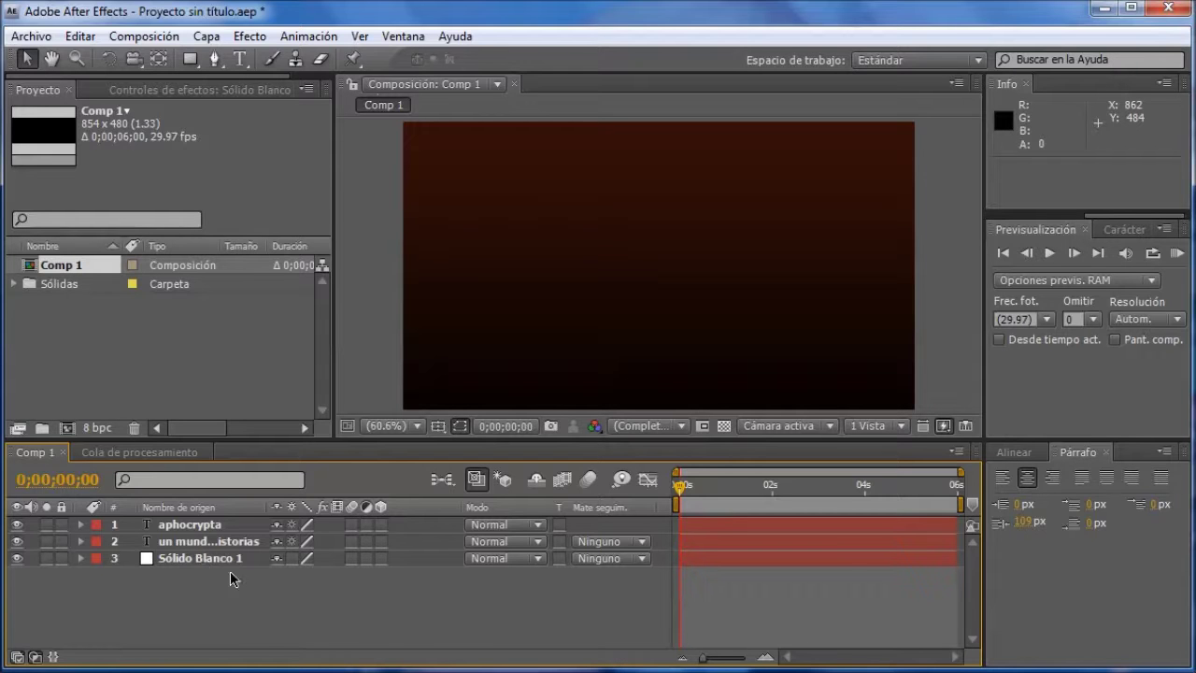
Save the project as AE16.
left_click(25, 39)
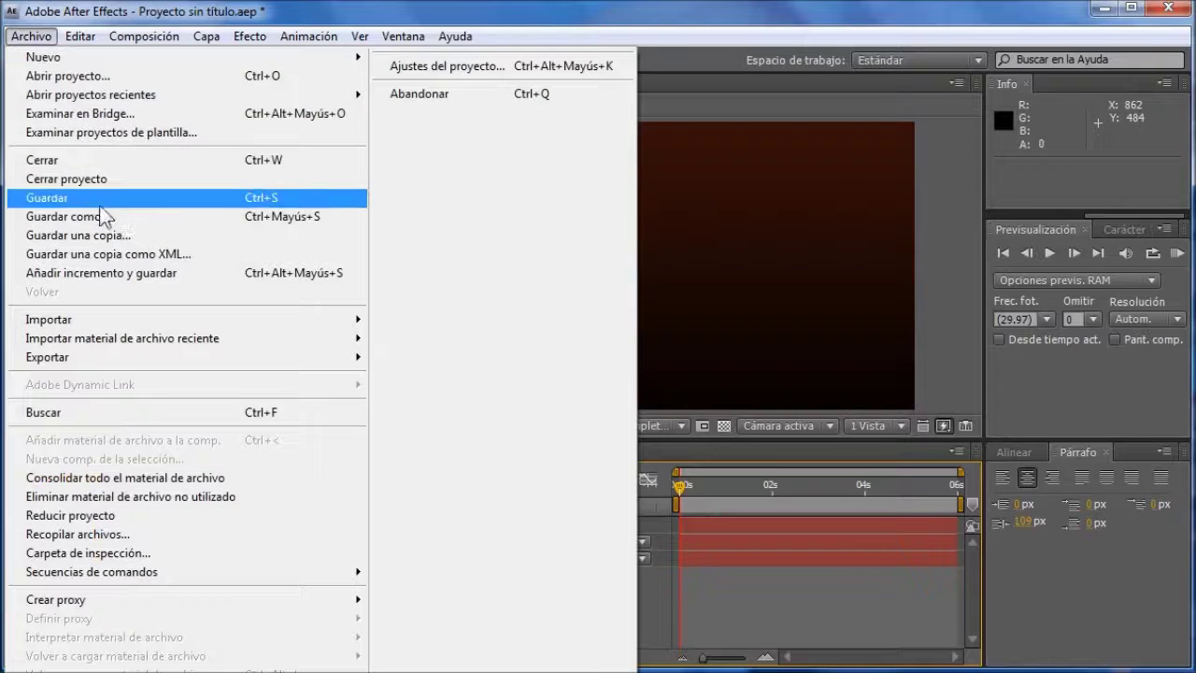
left_click(105, 216)
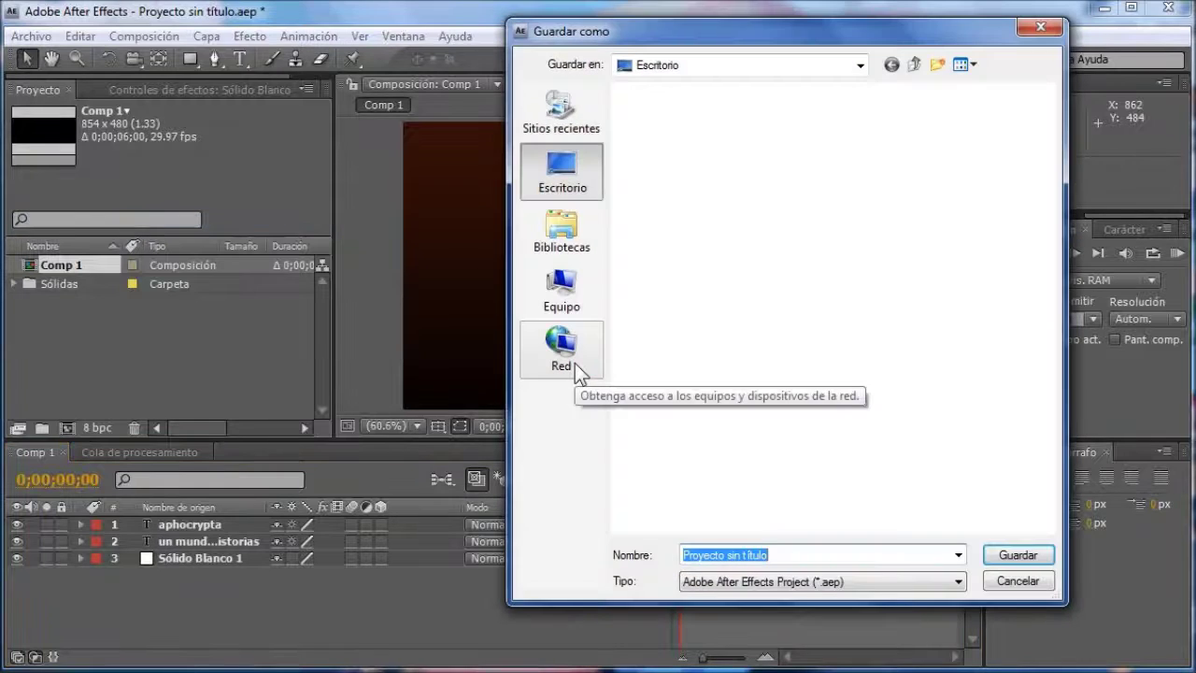
type("AE16")
key("Return")
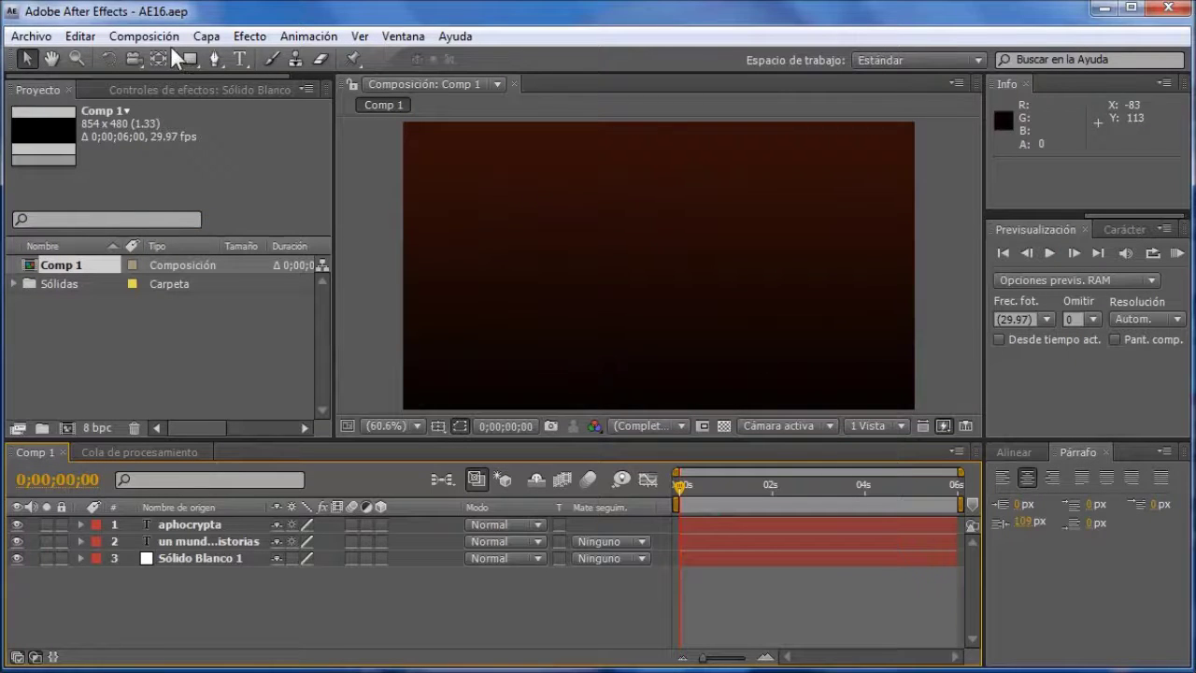
Render Comp 1 to Comp 1.avi through the Cola de procesamiento.
left_click(145, 37)
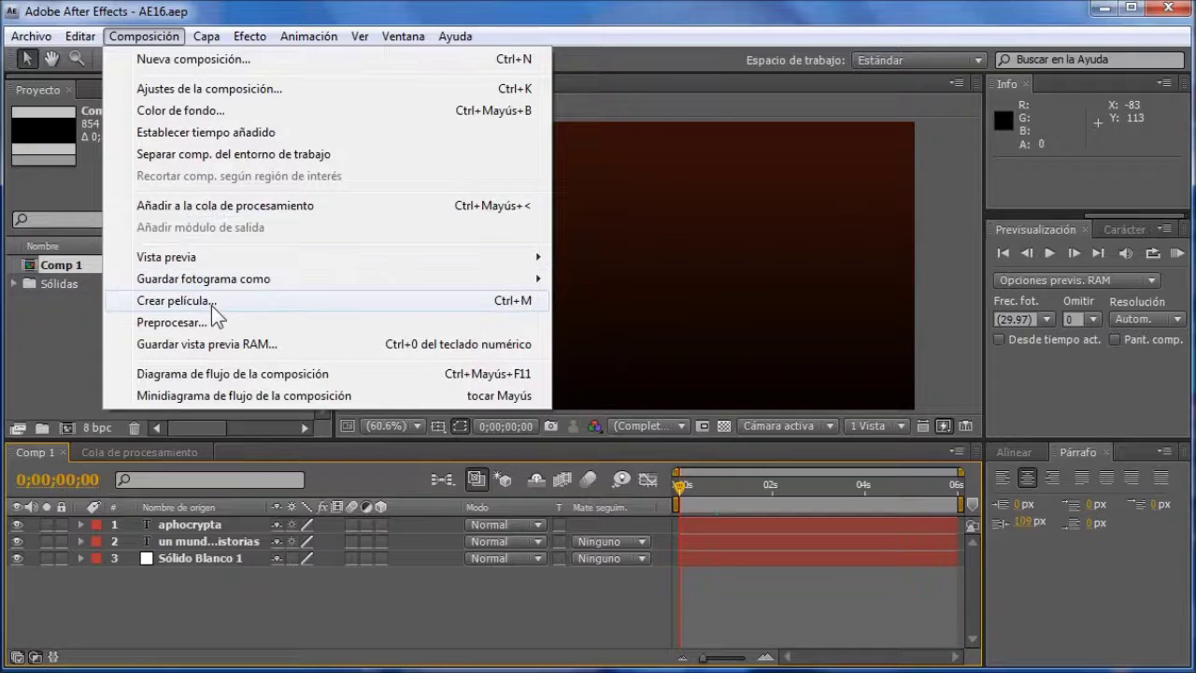
left_click(211, 300)
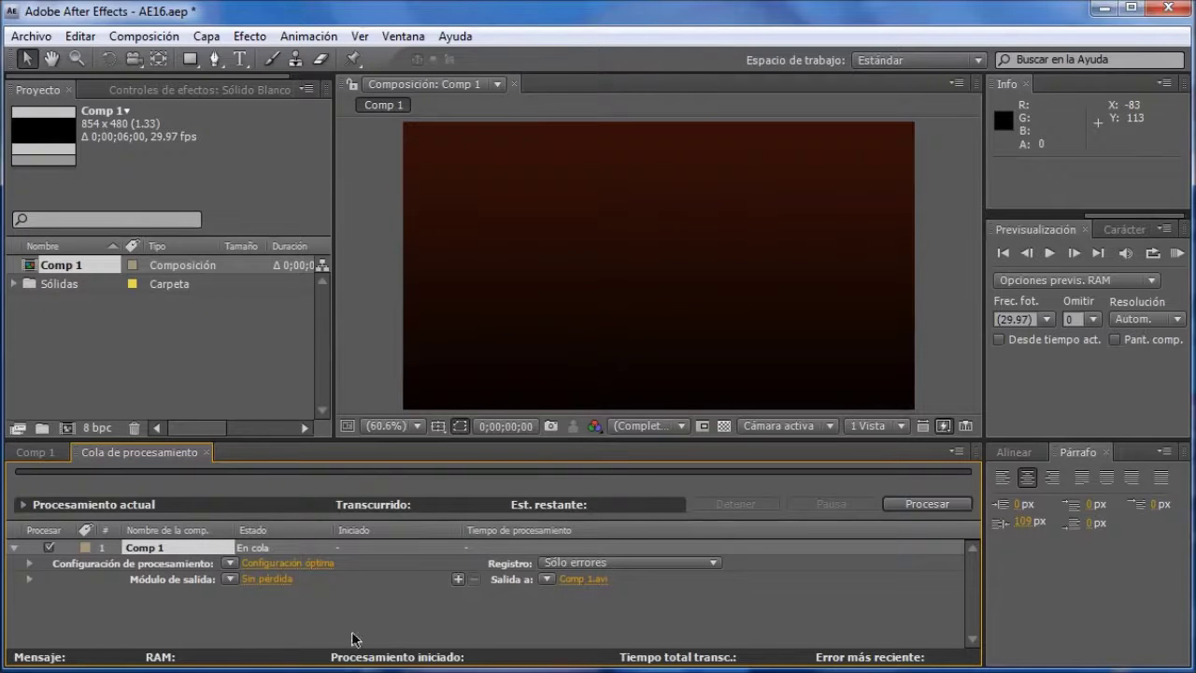
left_click(902, 505)
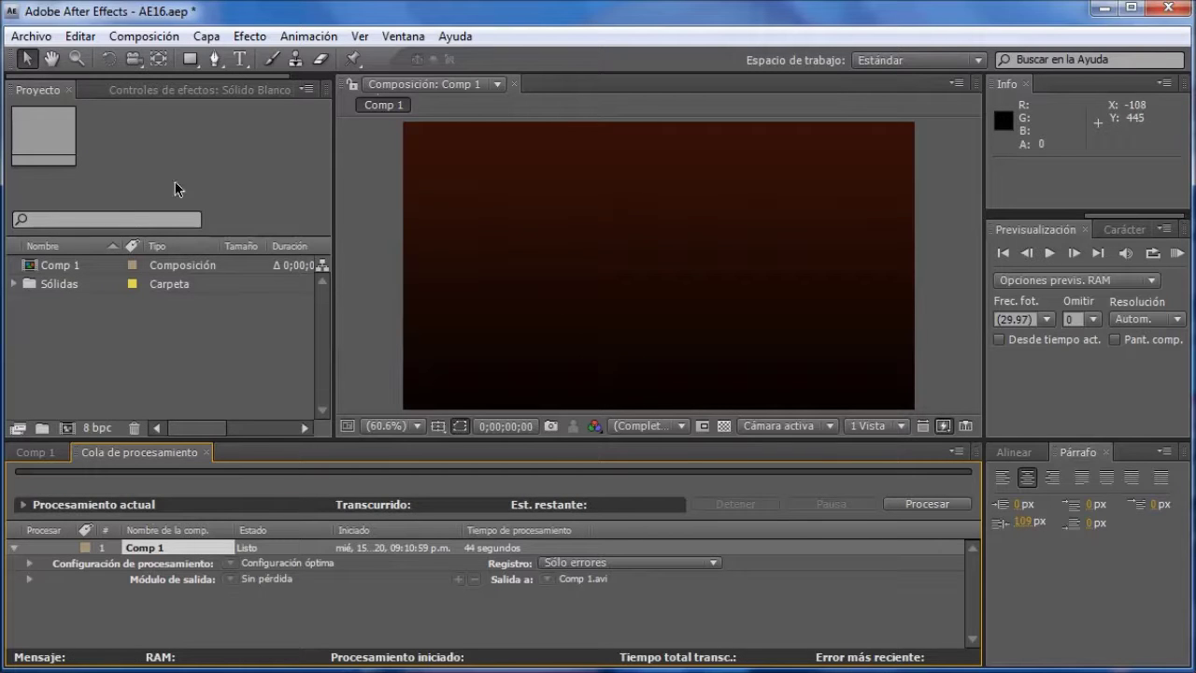
left_click(43, 39)
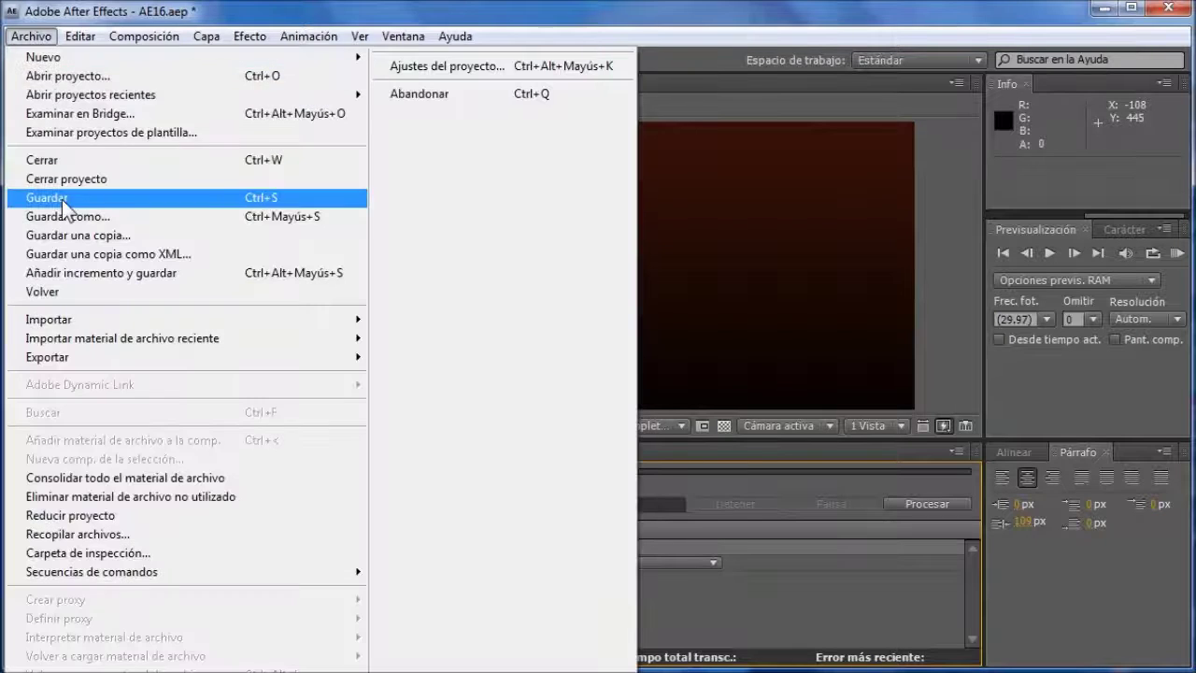
Save the project, place the AE16 icon beside Comp 1 on the desktop, and open Comp 1.avi.
left_click(64, 206)
left_click(1093, 13)
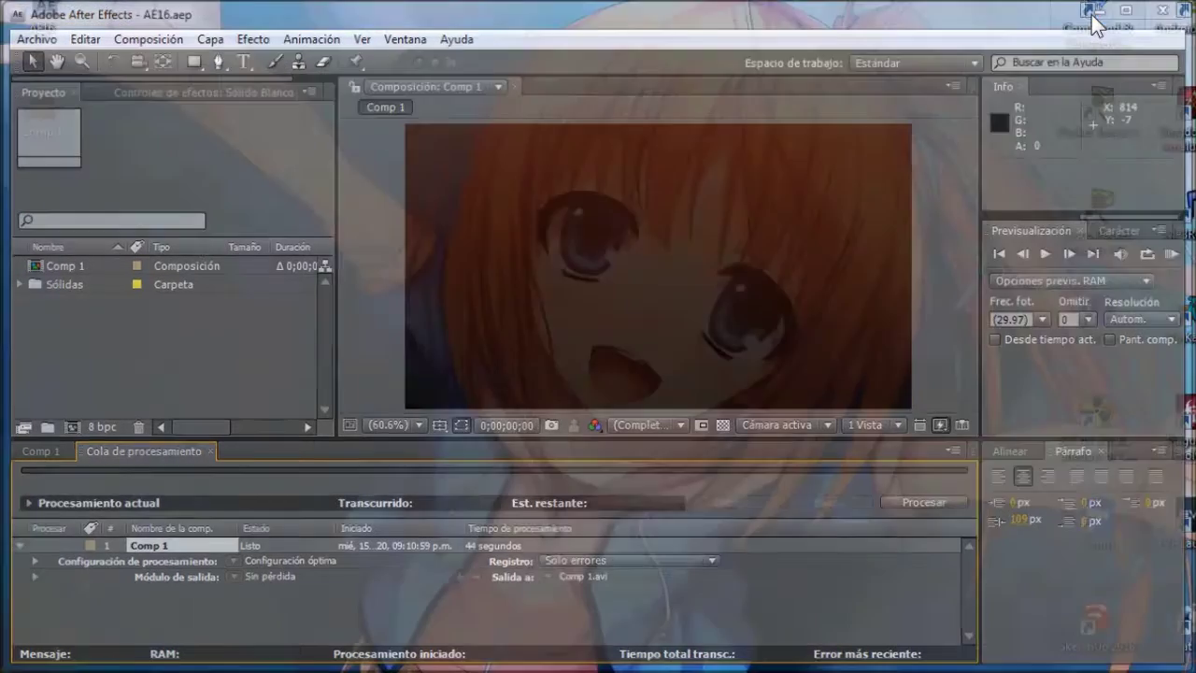
left_click_drag(42, 117, 635, 327)
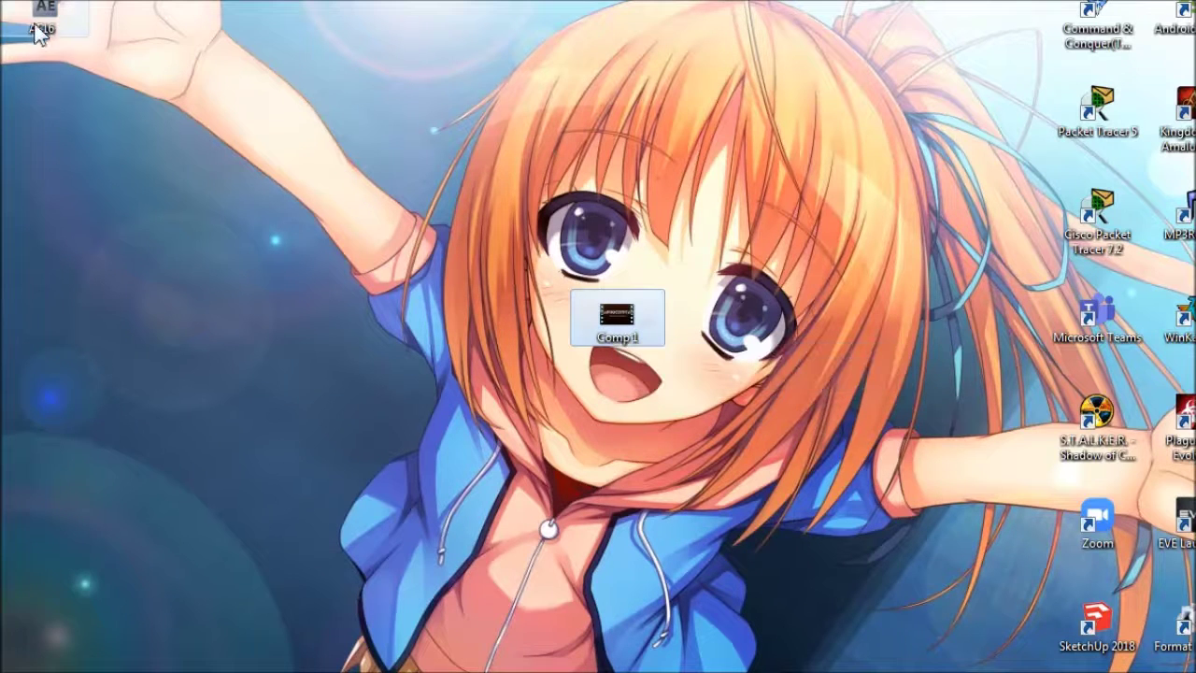
left_click_drag(35, 30, 431, 280)
left_click_drag(539, 343, 528, 333)
double_click(623, 327)
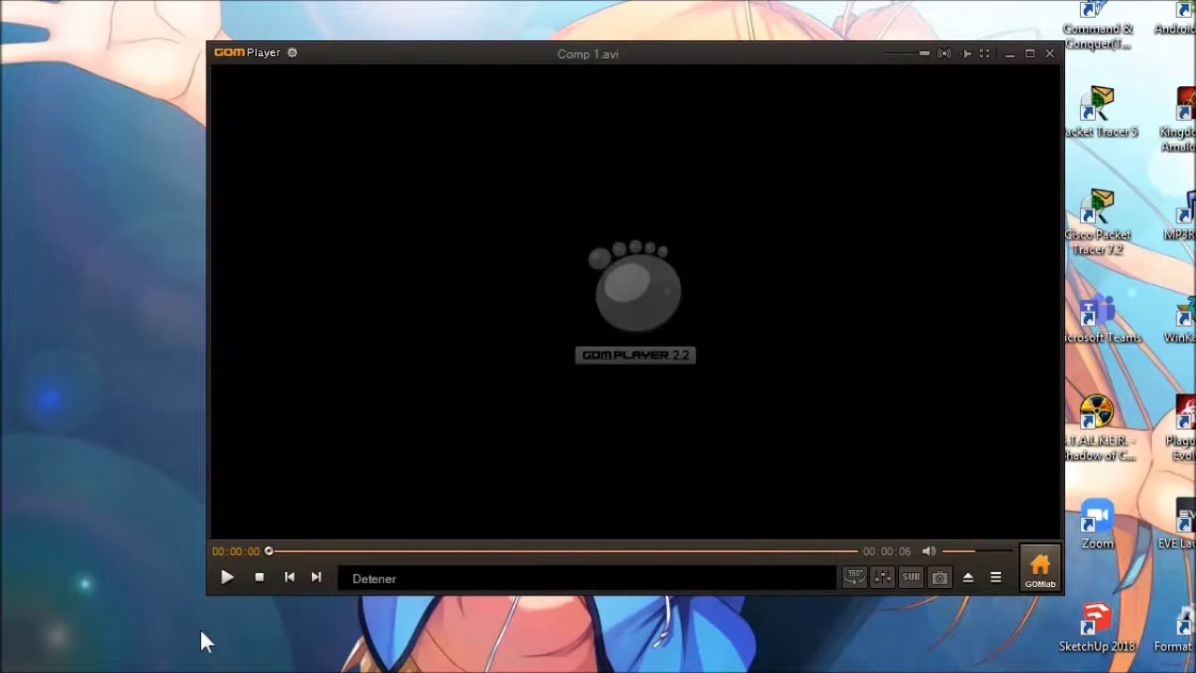
left_click(227, 577)
left_click(1050, 54)
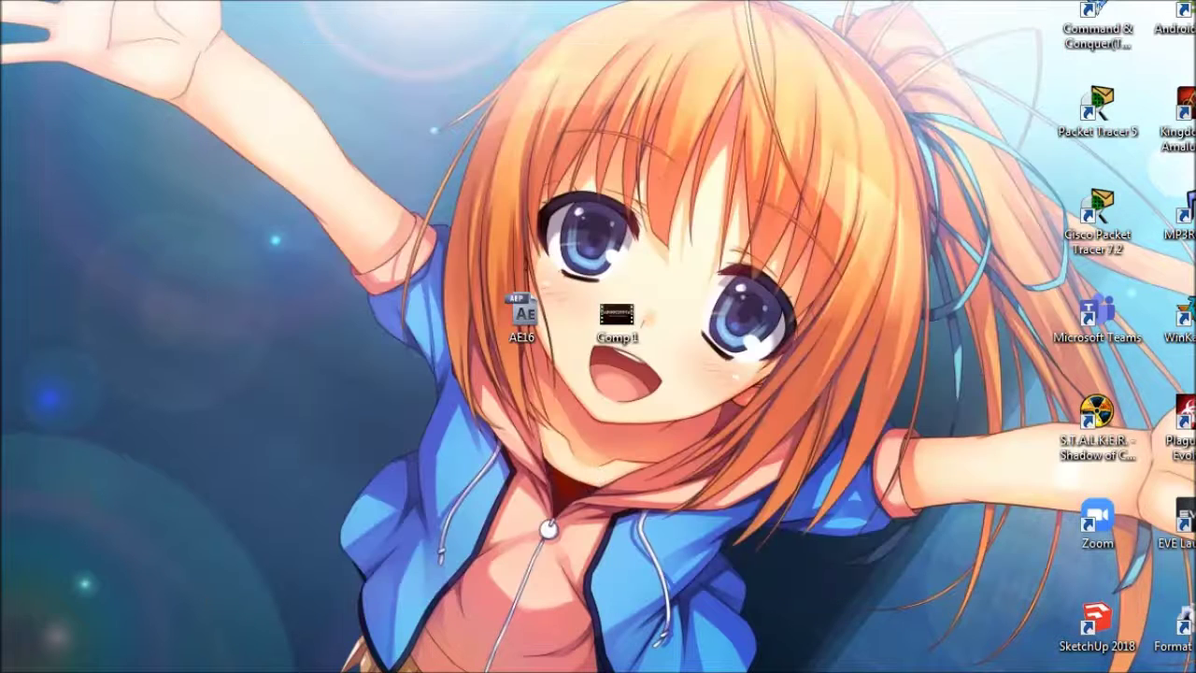
Restore the After Effects window to show the finished render queue.
left_click(256, 669)
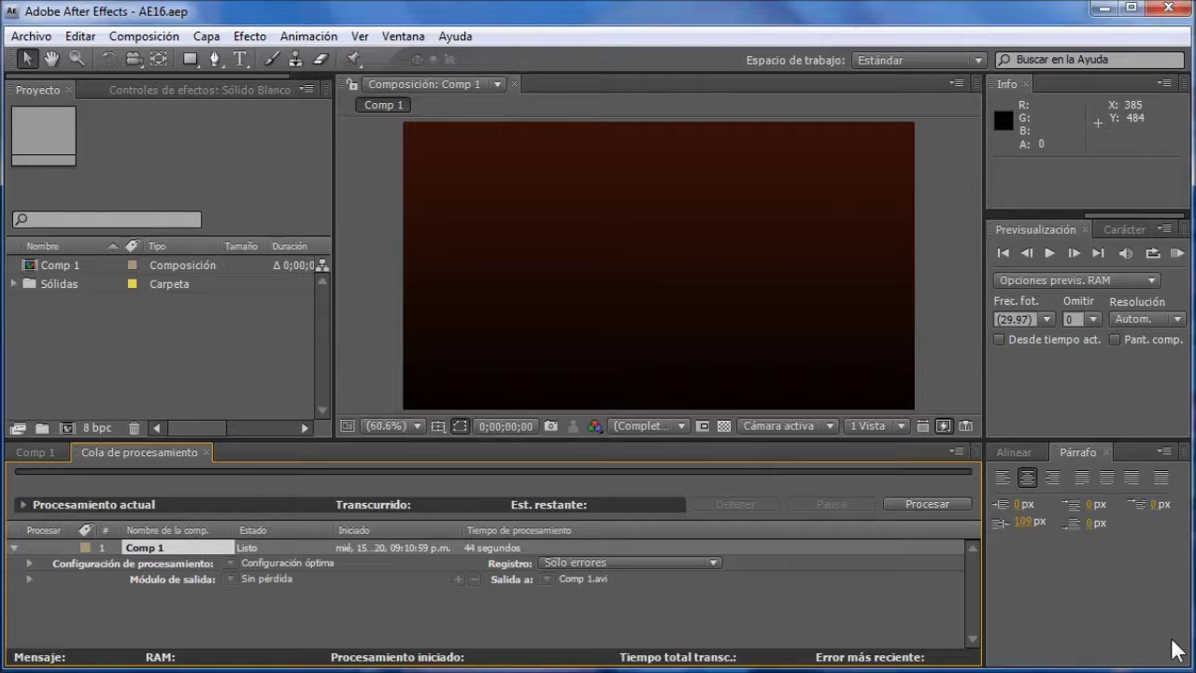